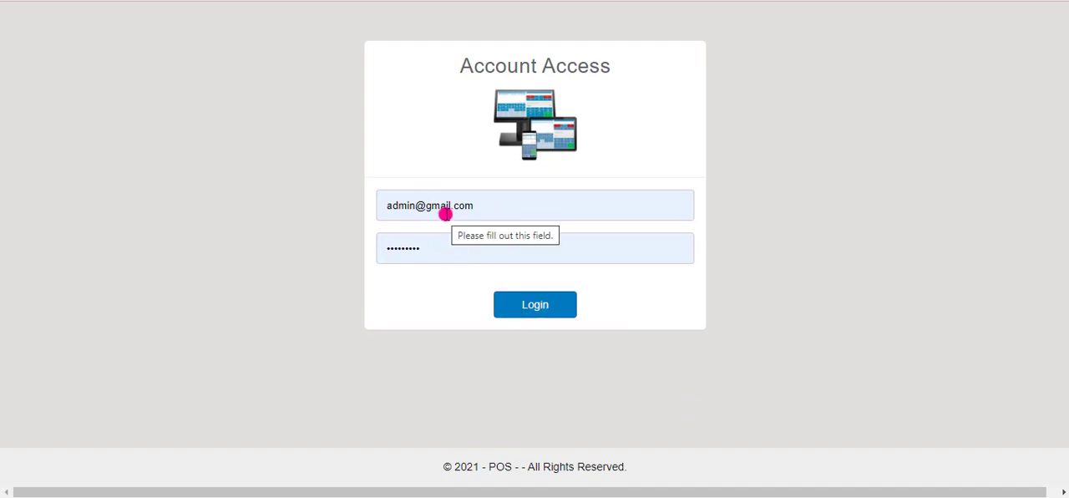
# Step: Log in with the prefilled account credentials and review the Monthly Sales by Outlets chart on the dashboard
pyautogui.click(527, 301)
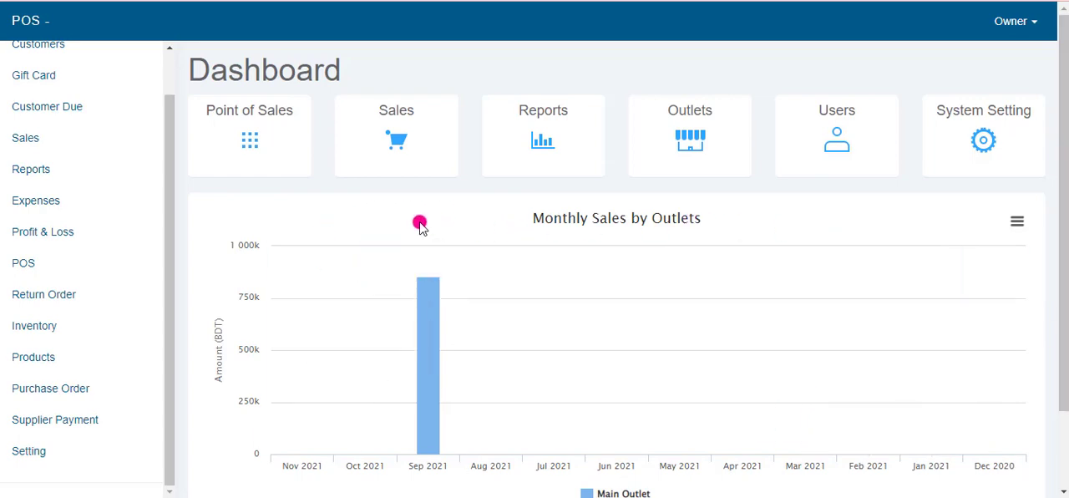
pyautogui.scroll(-2, 390, 434)
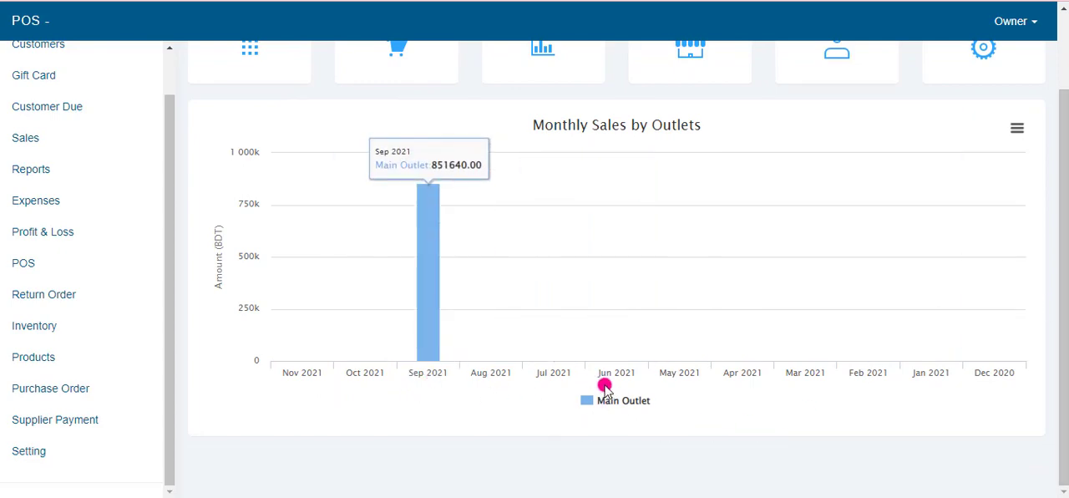
pyautogui.scroll(1, 604, 386)
pyautogui.scroll(1, 605, 387)
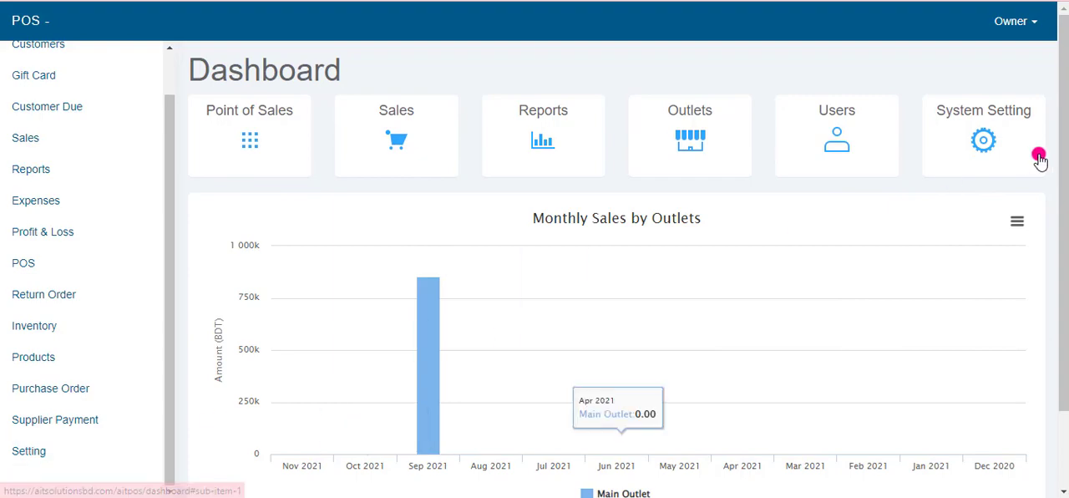
# Step: Open the system settings, set POS Display Product to Both and keep POS Display Keyboard at No
pyautogui.click(992, 142)
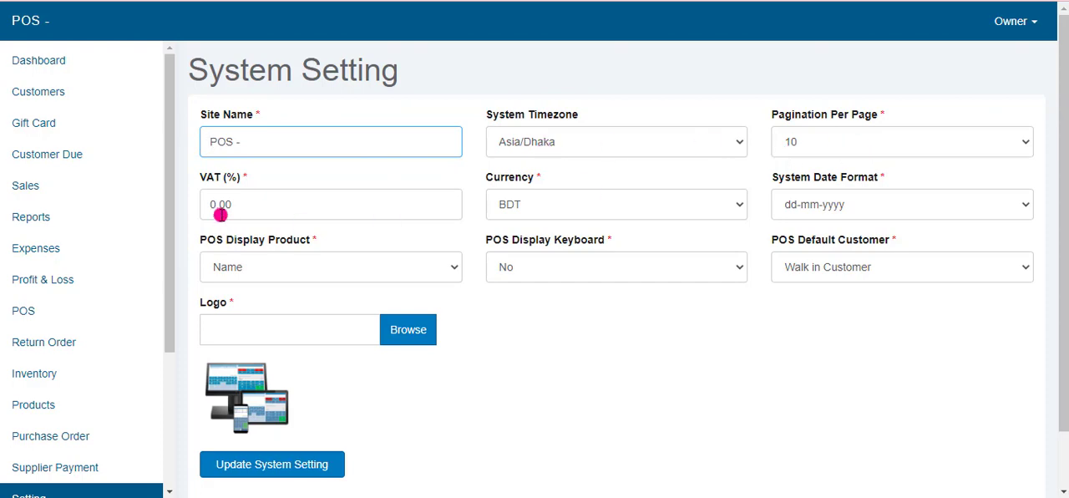
pyautogui.click(582, 215)
pyautogui.click(581, 214)
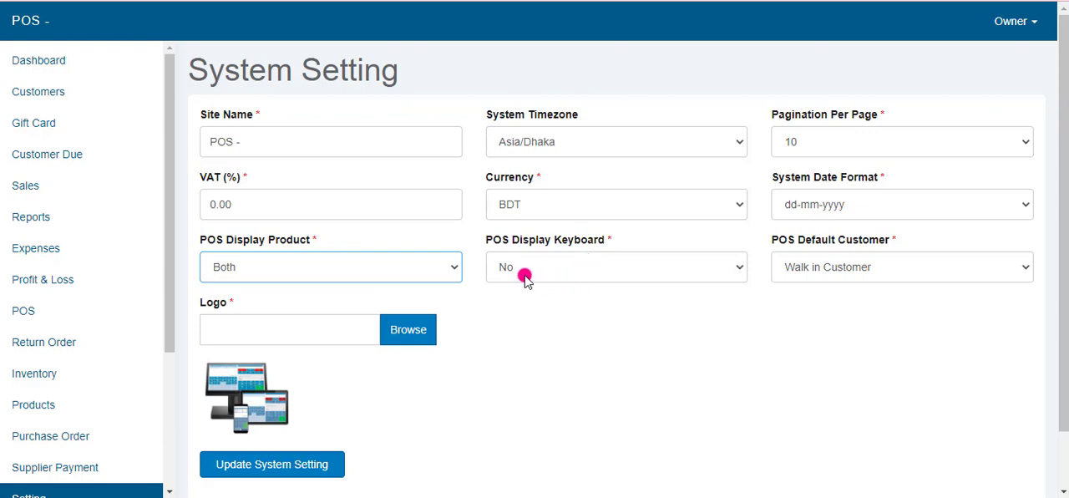
pyautogui.click(602, 269)
pyautogui.click(603, 270)
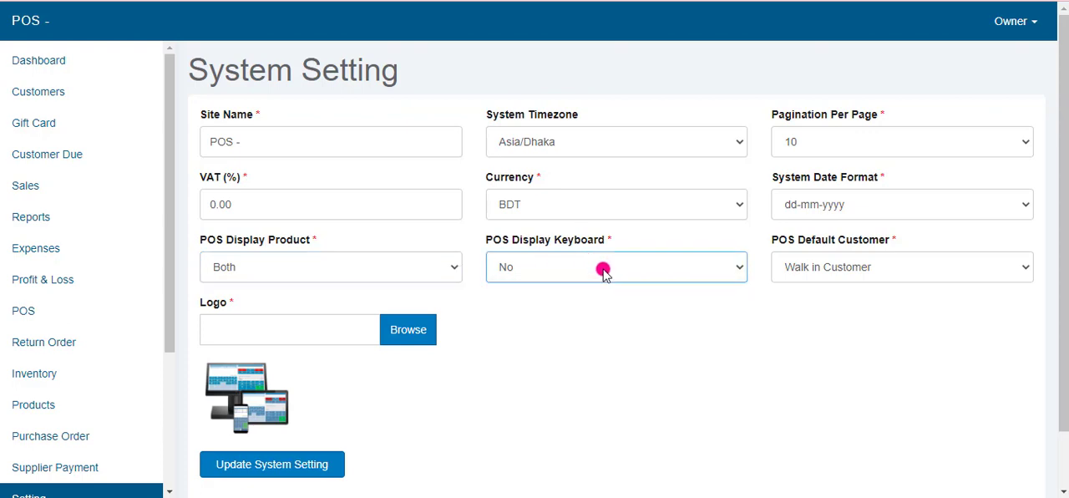
pyautogui.click(604, 271)
pyautogui.click(544, 302)
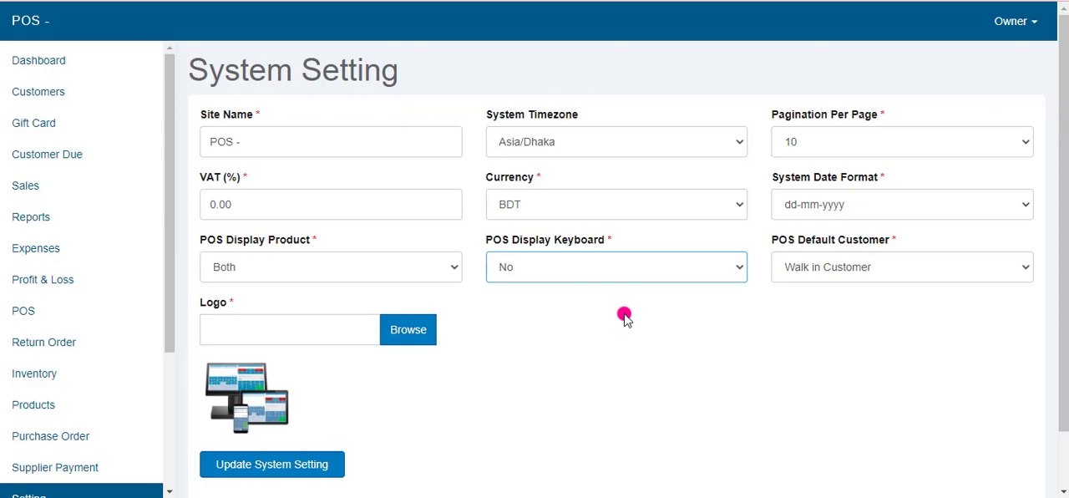
# Step: Keep Walk in Customer as the POS default customer and update the system settings
pyautogui.click(860, 266)
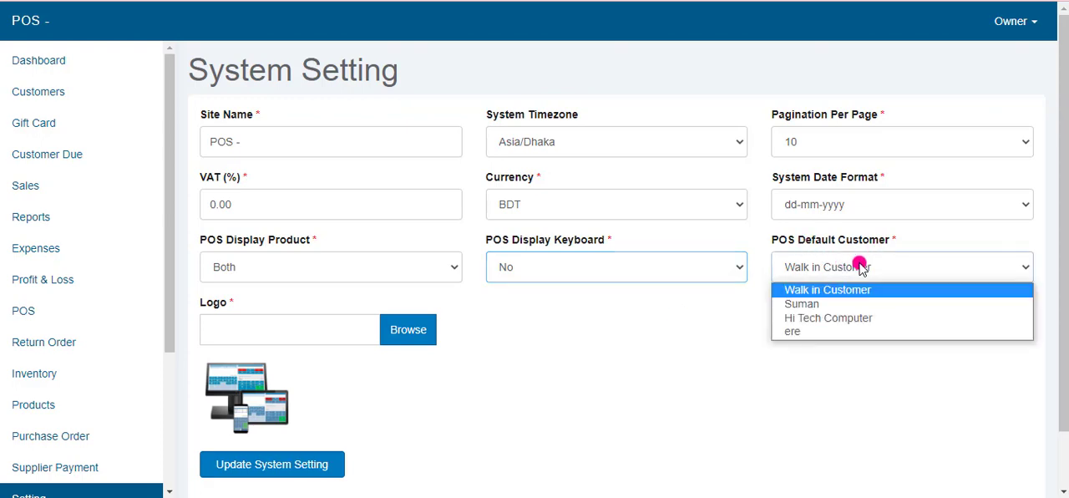
pyautogui.click(708, 313)
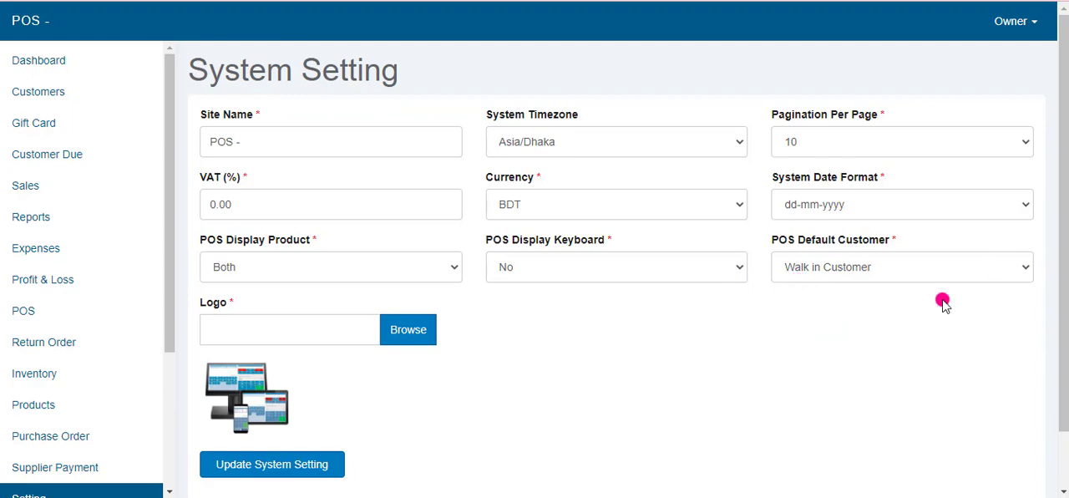
pyautogui.scroll(-1, 250, 393)
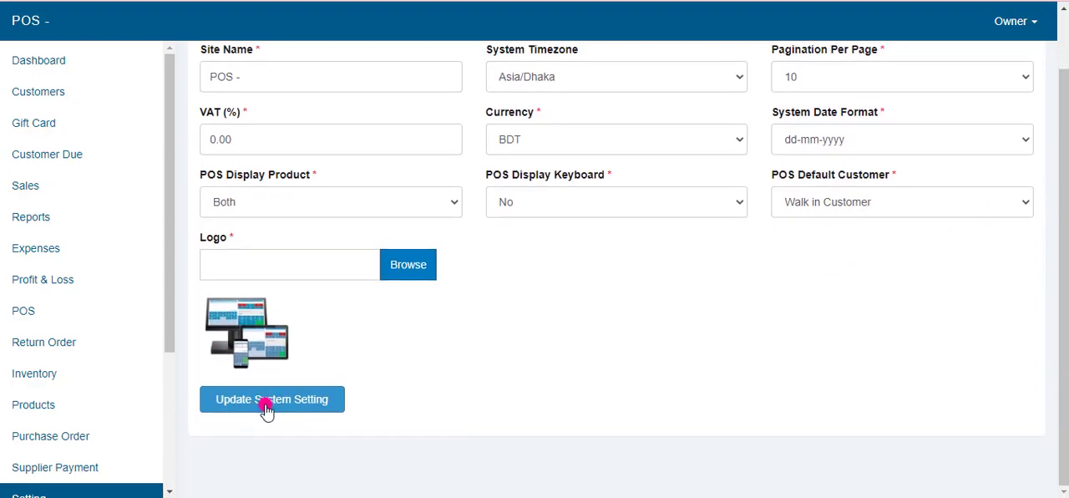
pyautogui.click(264, 401)
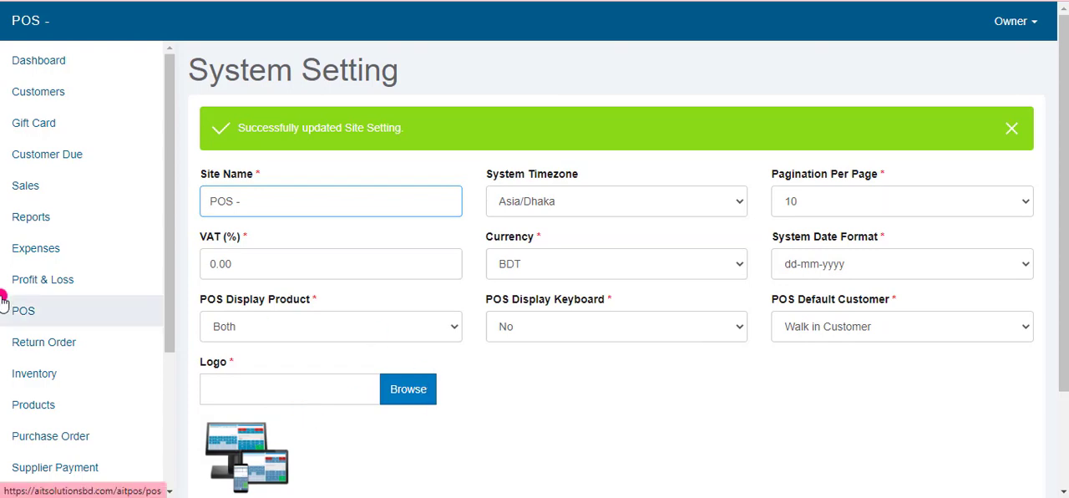
# Step: View the Outlets list in the settings and open the form for adding a new outlet
pyautogui.scroll(-2, 34, 442)
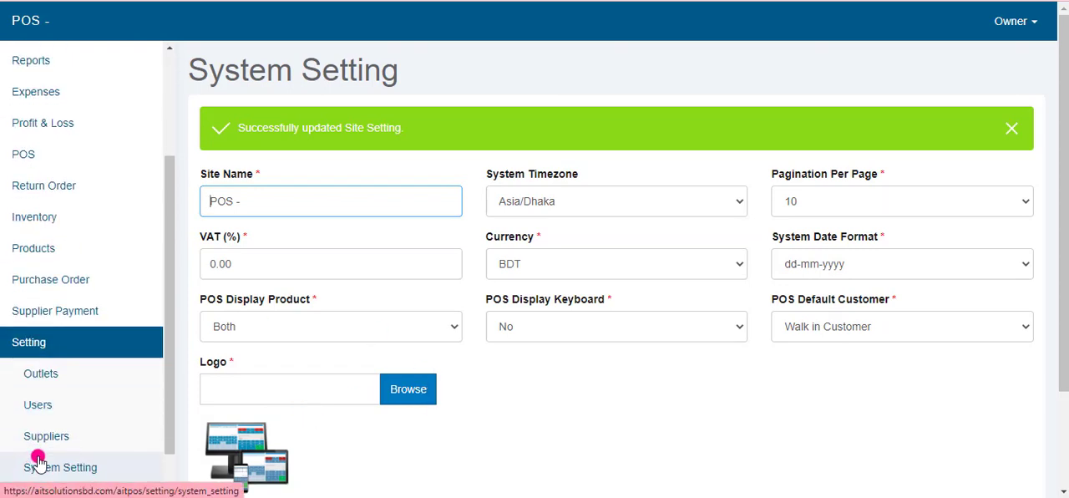
pyautogui.scroll(2, 40, 456)
pyautogui.scroll(-3, 45, 439)
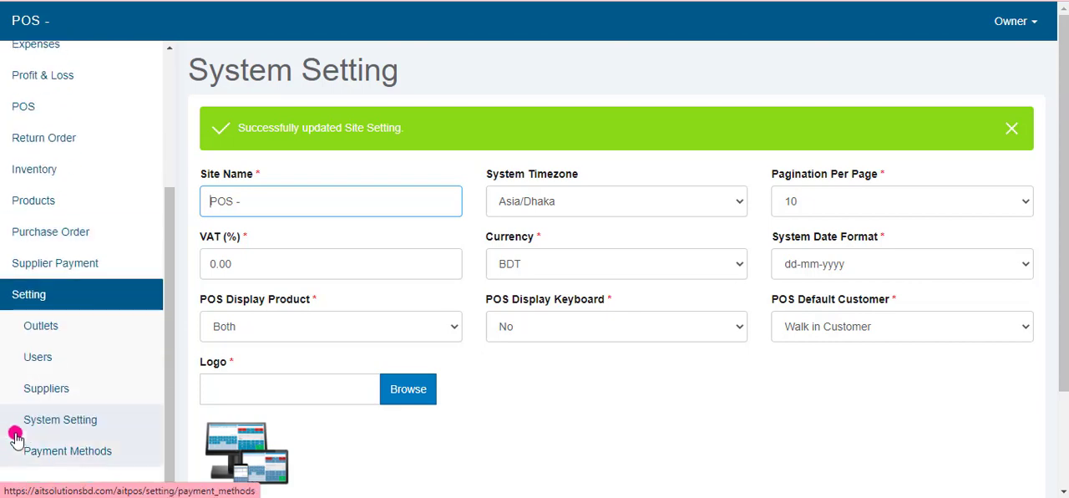
pyautogui.scroll(-2, 29, 474)
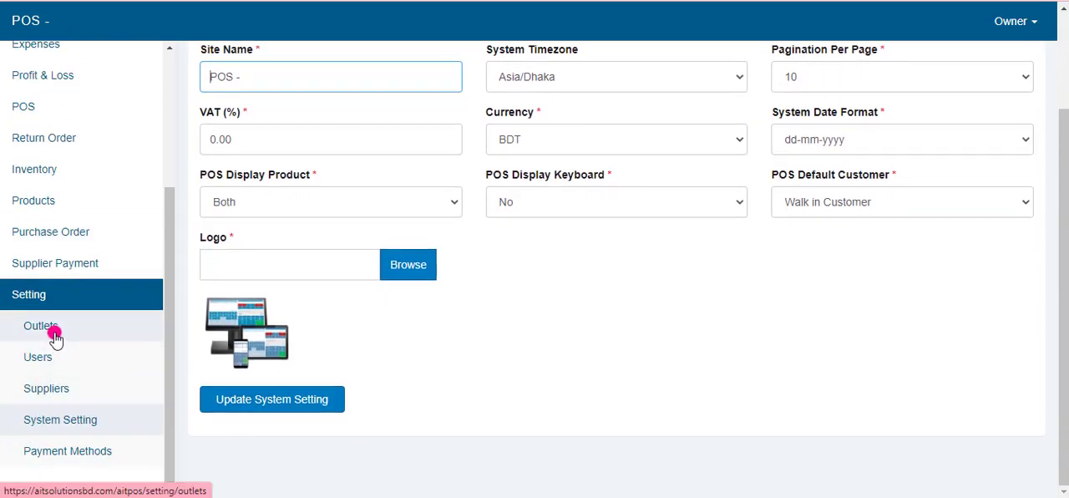
pyautogui.click(52, 332)
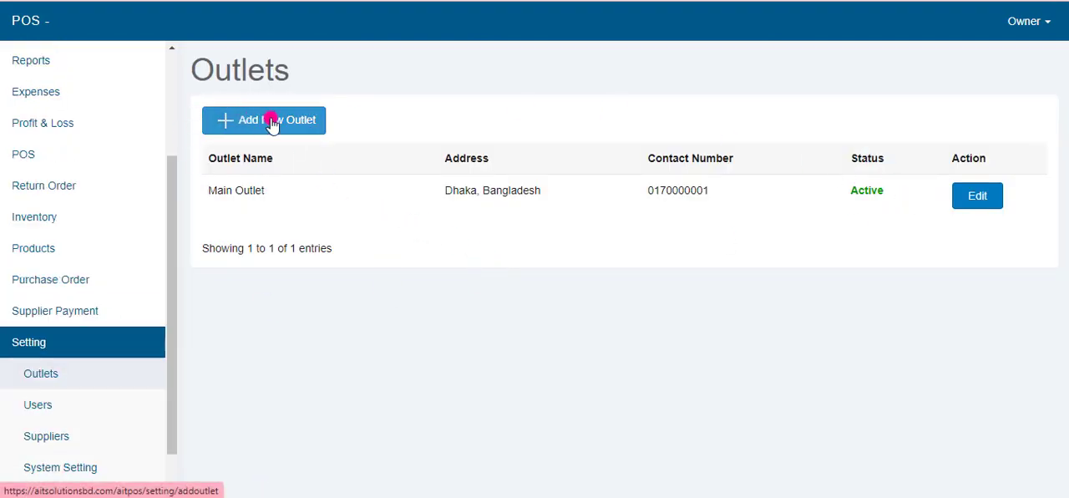
pyautogui.click(237, 122)
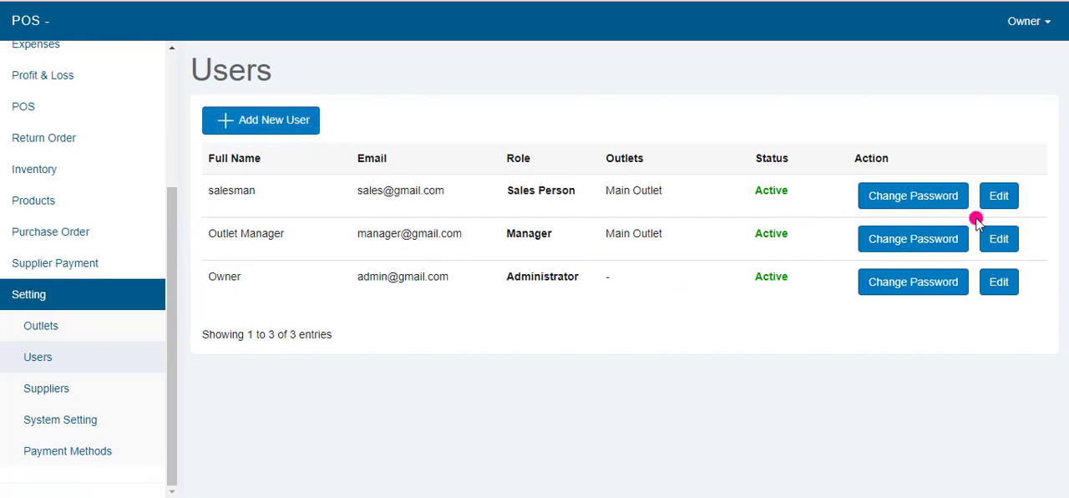
# Step: Open the form for adding a new user and examine its password fields and its outlet and role options
pyautogui.click(269, 126)
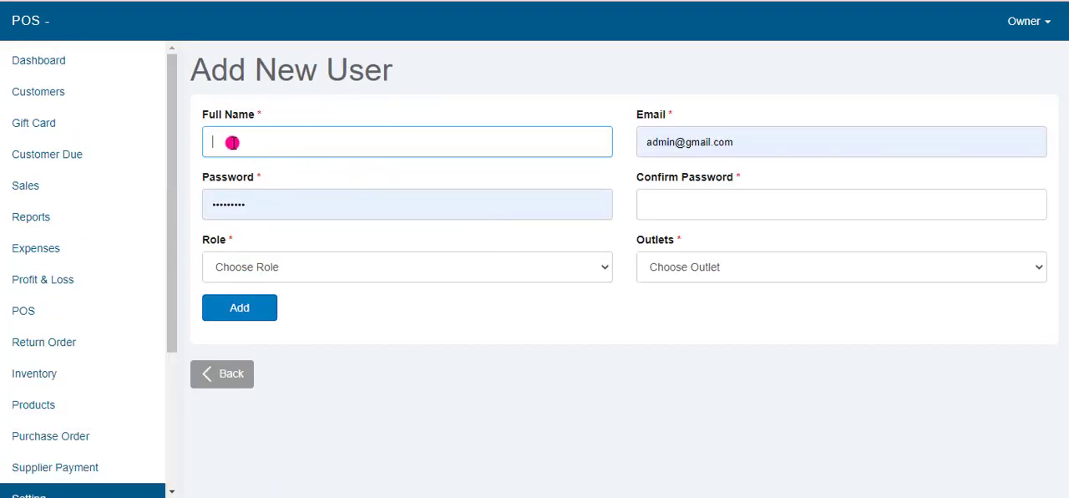
pyautogui.click(276, 205)
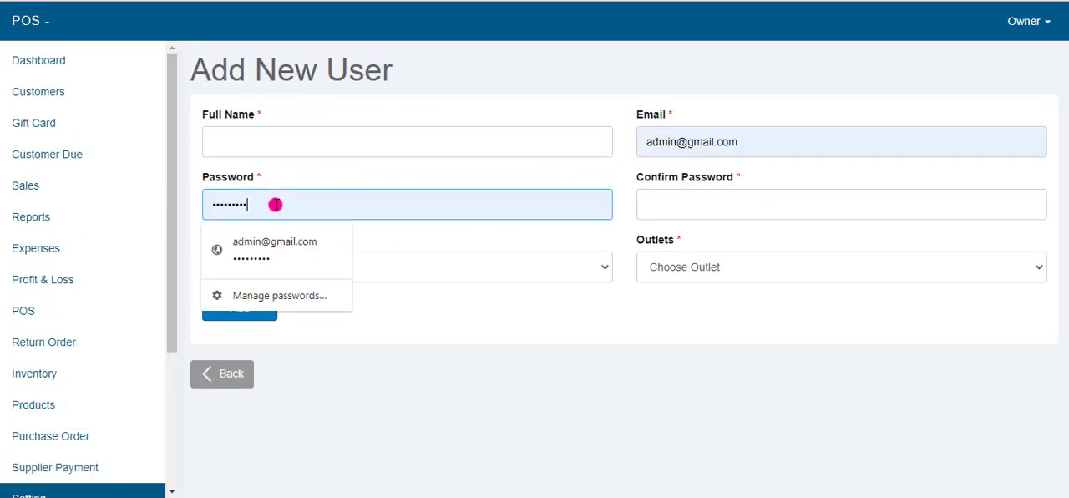
pyautogui.click(758, 202)
pyautogui.click(709, 268)
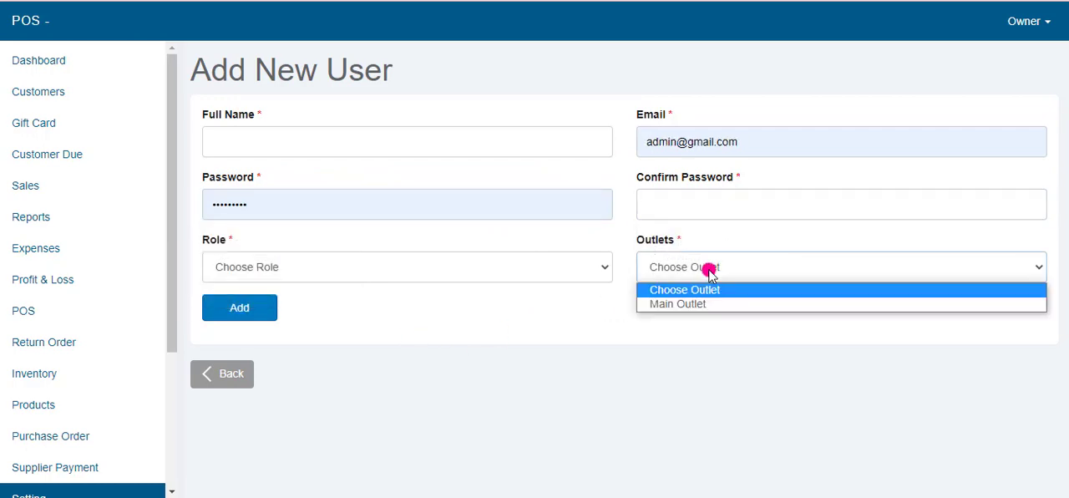
pyautogui.click(275, 264)
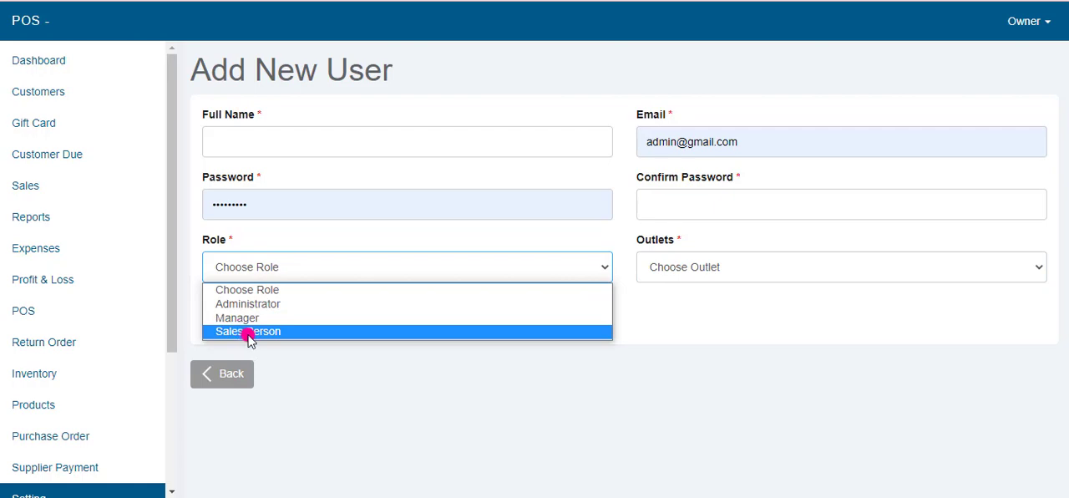
pyautogui.click(418, 382)
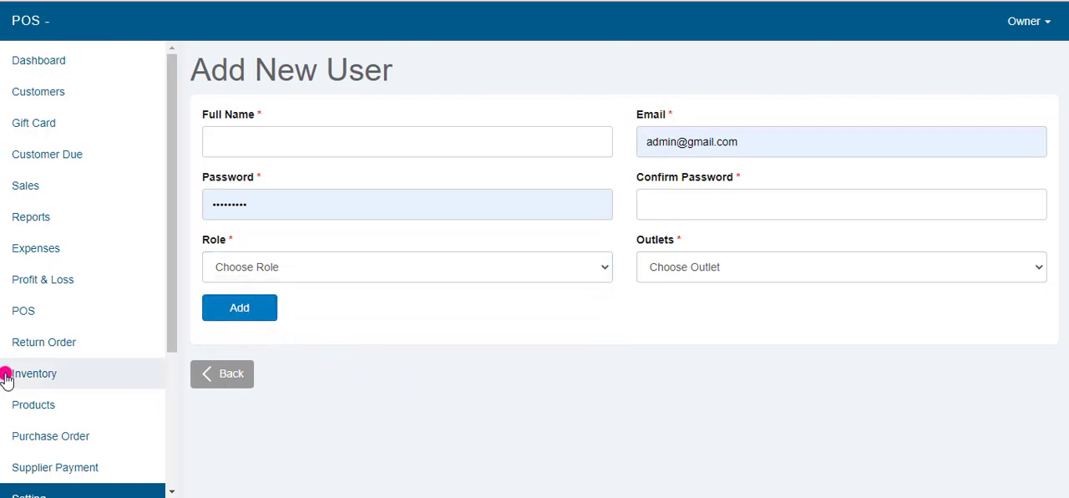
# Step: View the Suppliers list and the Payment Methods list in the settings
pyautogui.scroll(-3, 7, 379)
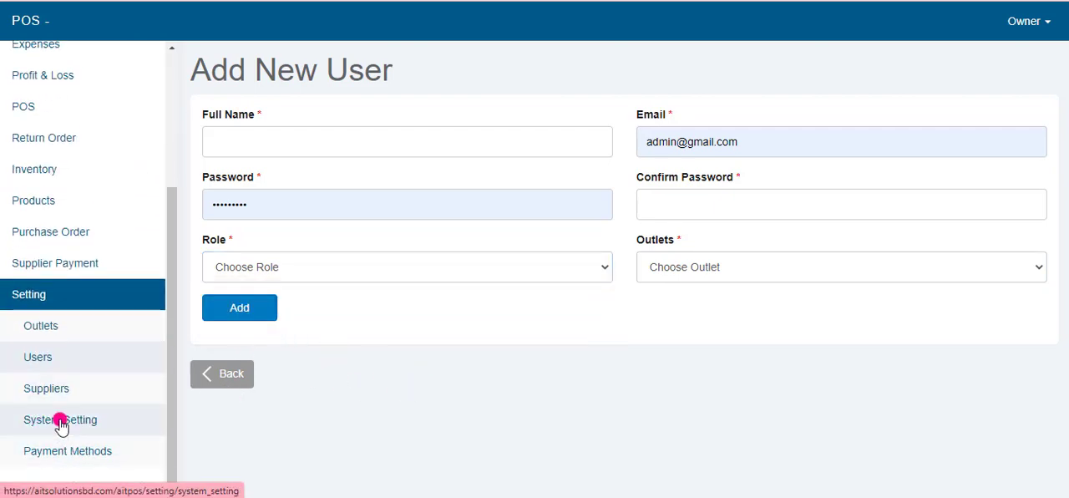
pyautogui.click(53, 392)
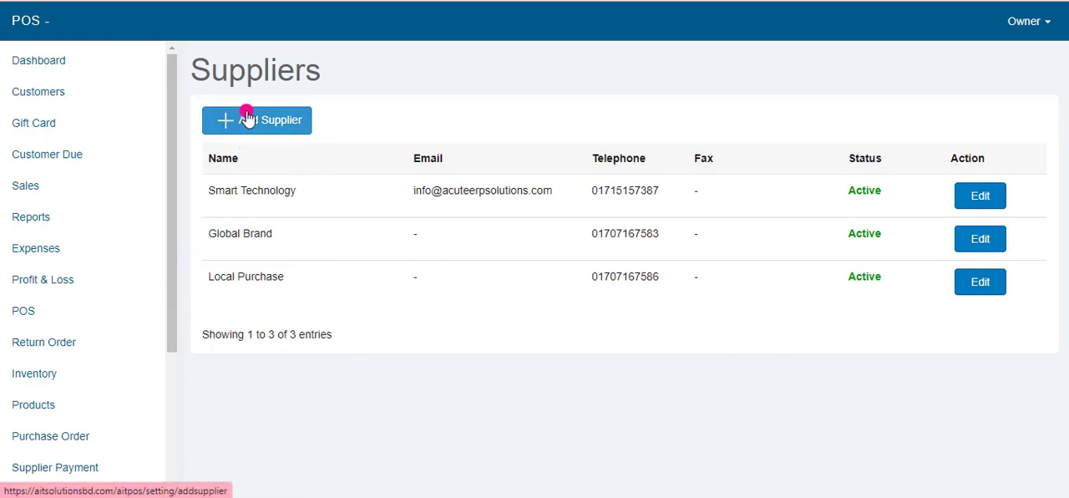
pyautogui.scroll(-2, 89, 410)
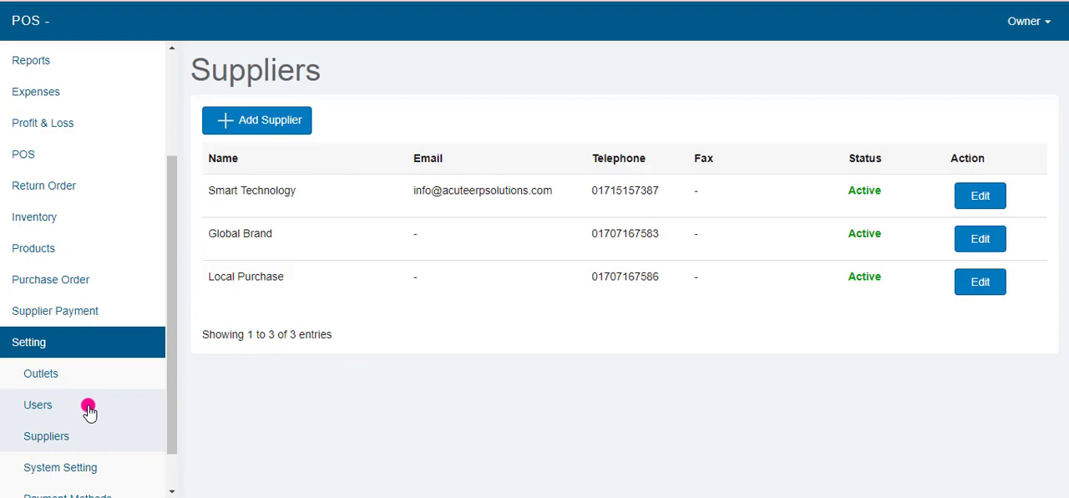
pyautogui.scroll(-1, 71, 456)
pyautogui.click(67, 456)
pyautogui.scroll(-3, 291, 406)
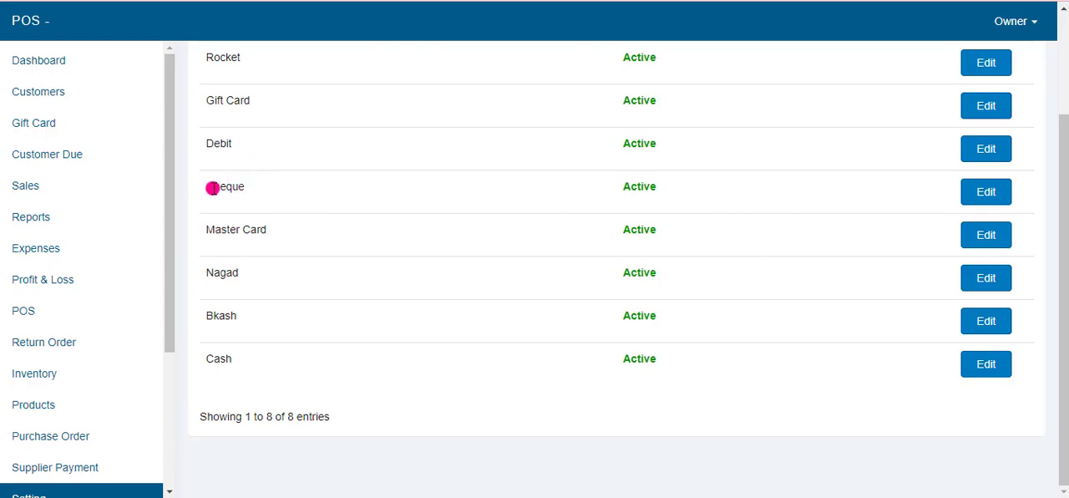
pyautogui.scroll(2, 794, 342)
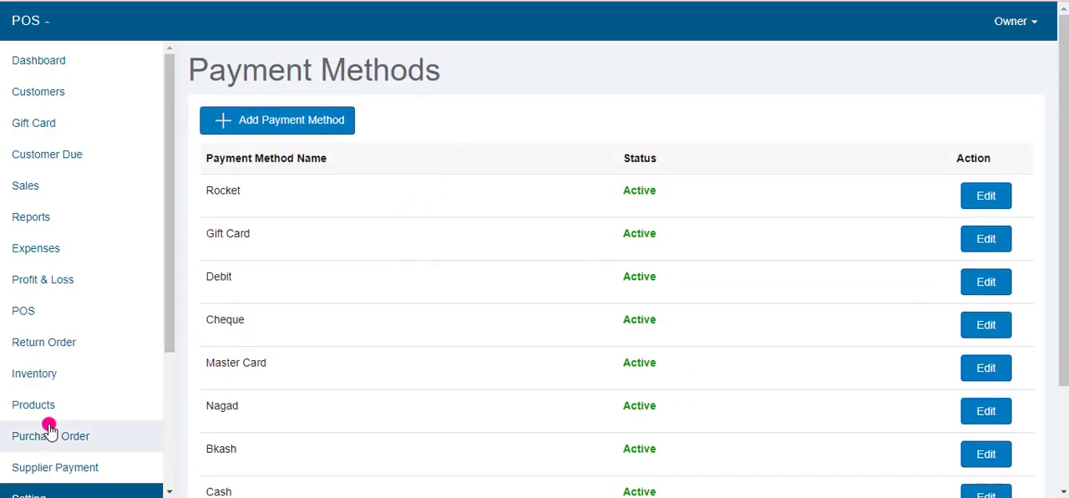
pyautogui.scroll(-2, 46, 434)
pyautogui.scroll(-1, 83, 461)
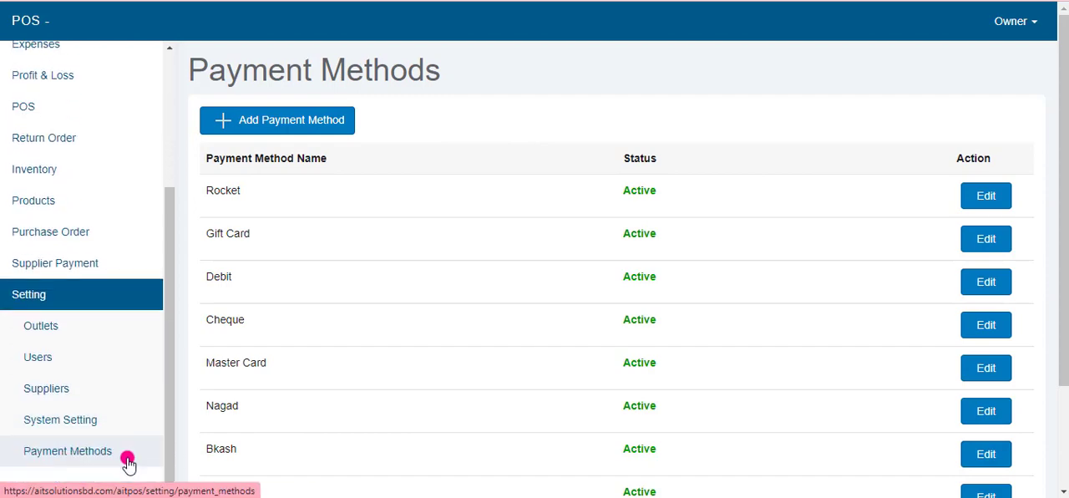
pyautogui.scroll(2, 62, 406)
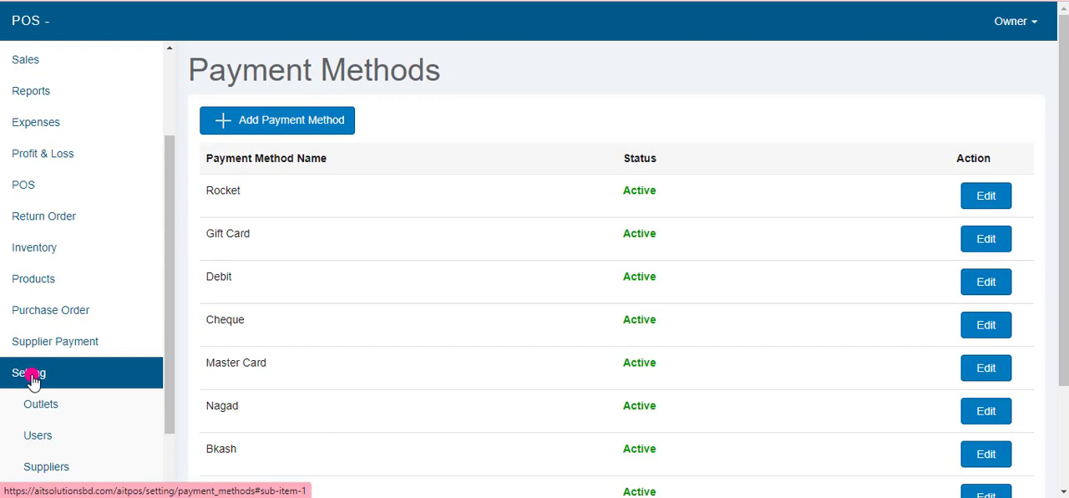
pyautogui.scroll(2, 30, 378)
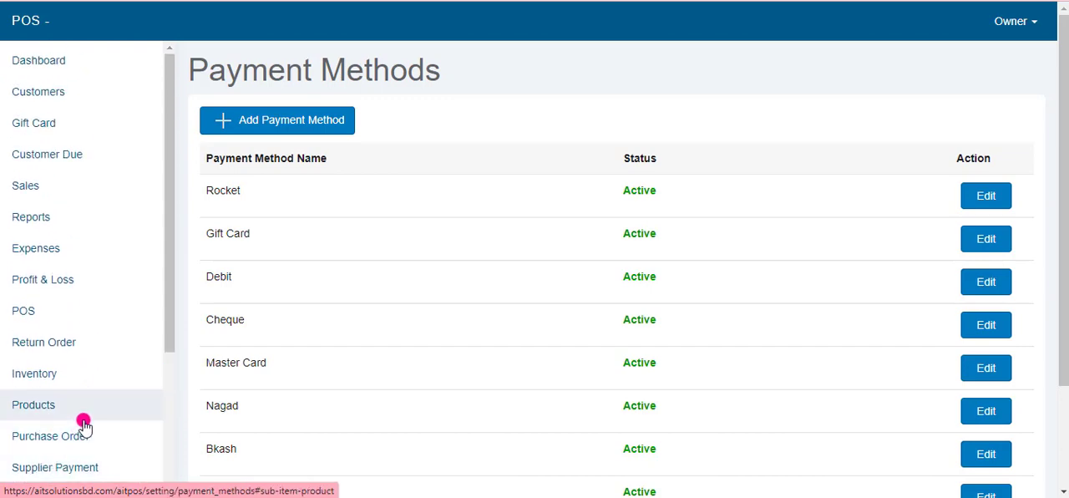
# Step: Open the Product Category list in the Products section and review the existing categories
pyautogui.scroll(-1, 83, 426)
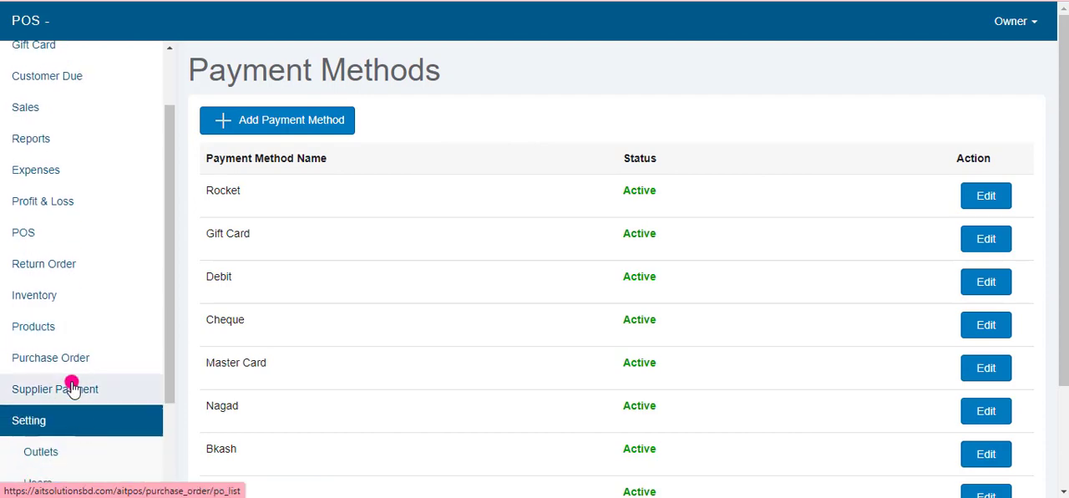
pyautogui.click(56, 326)
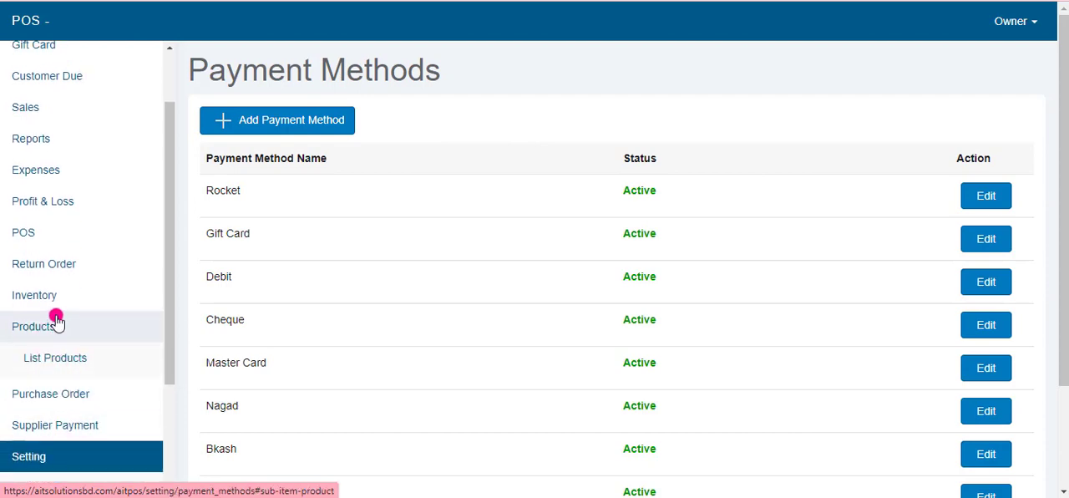
pyautogui.scroll(-2, 67, 380)
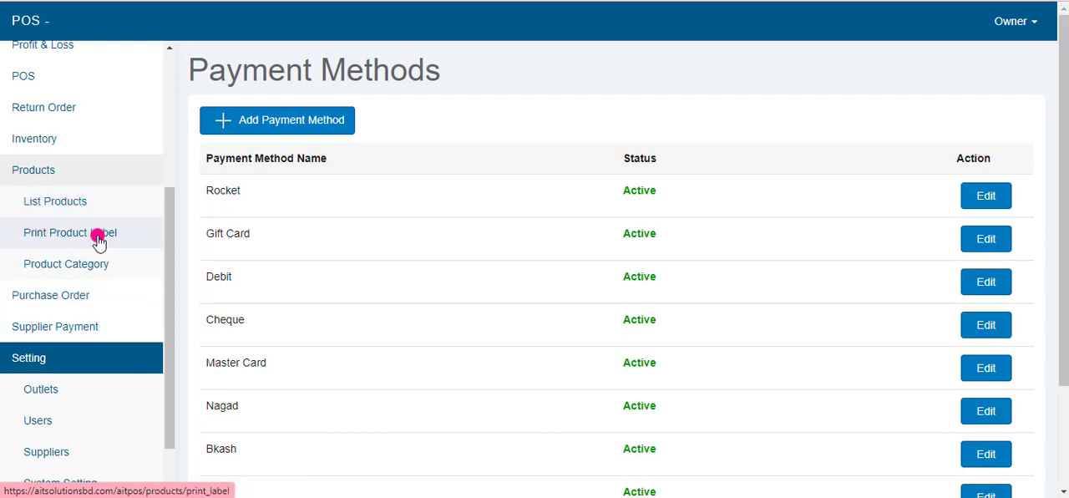
pyautogui.click(64, 265)
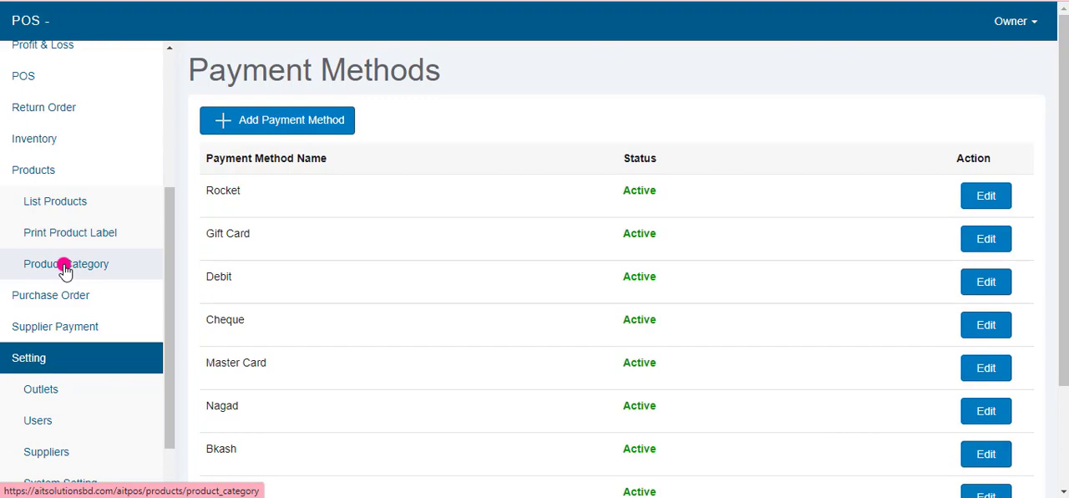
pyautogui.scroll(-2, 310, 256)
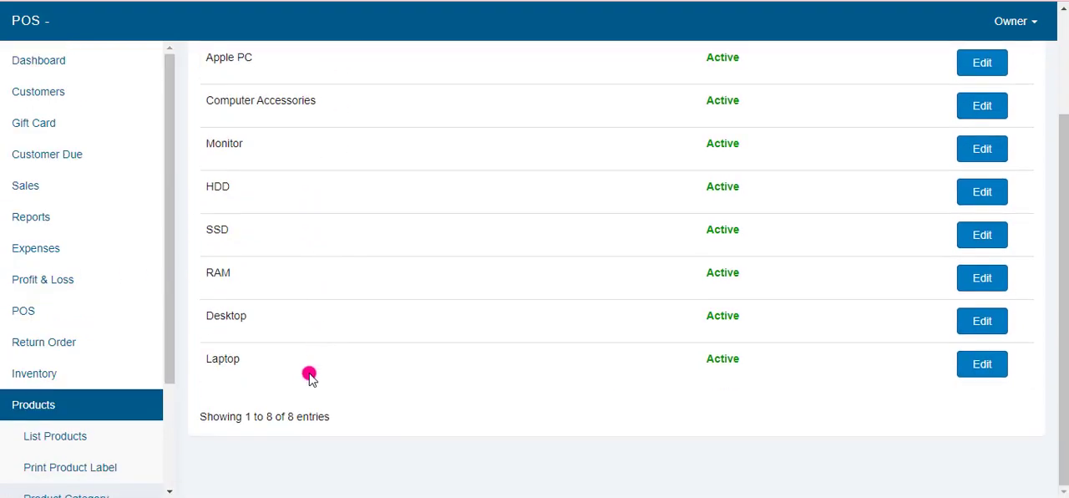
pyautogui.scroll(1, 241, 393)
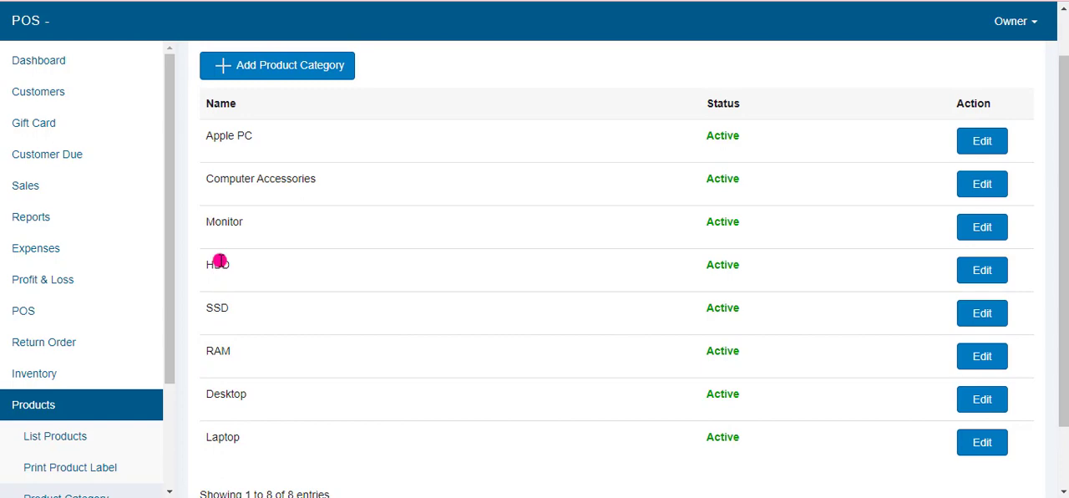
# Step: Add two new product categories named Fridge and TV
pyautogui.click(261, 67)
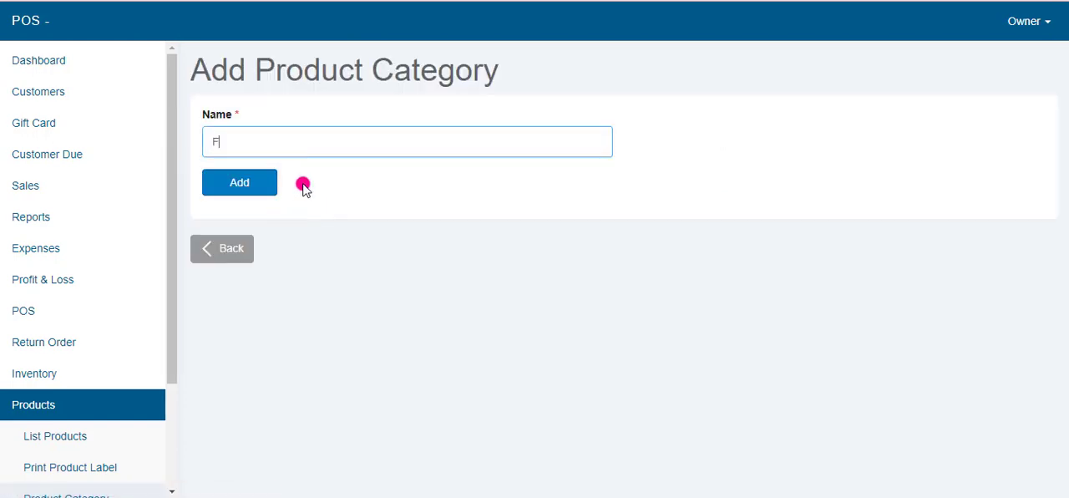
pyautogui.click(227, 186)
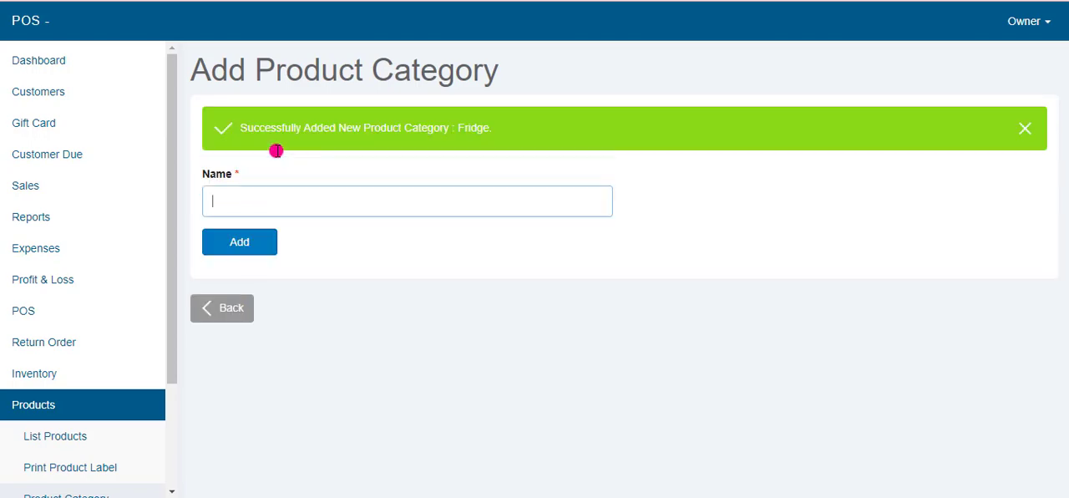
pyautogui.click(256, 195)
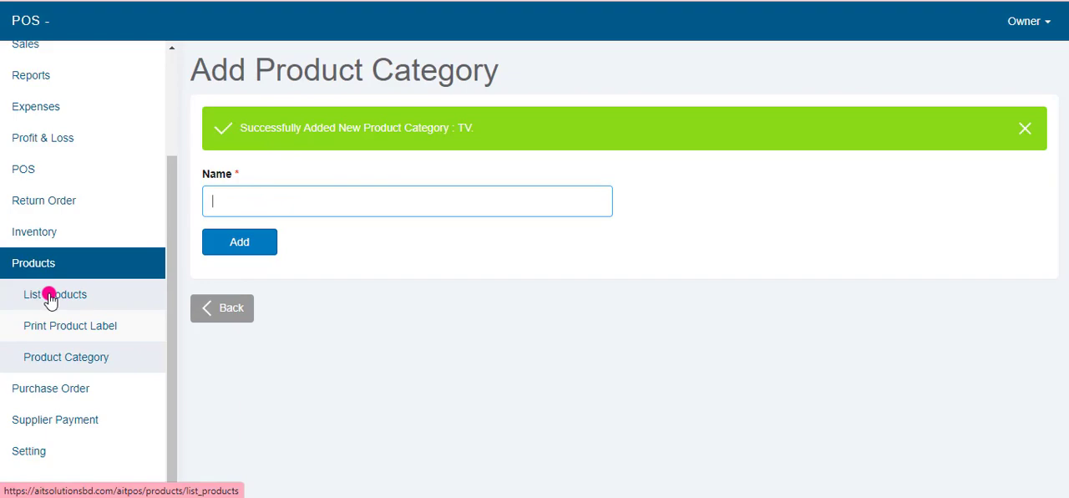
# Step: Open the product list and review the existing products with their categories, costs and prices
pyautogui.click(50, 297)
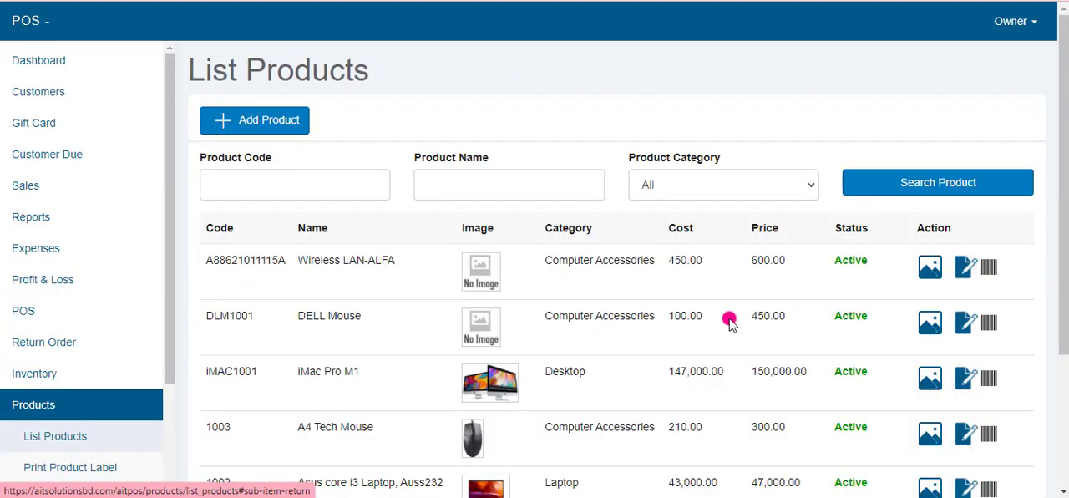
pyautogui.scroll(-1, 210, 303)
pyautogui.scroll(1, 207, 309)
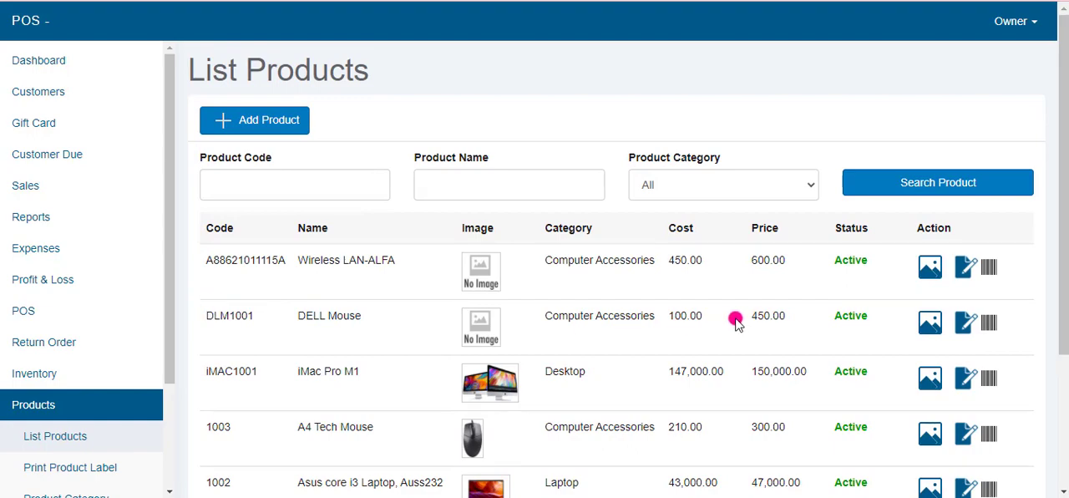
# Step: Open the form for adding a product, examine its code, name, category, price and image fields, and return to the product list
pyautogui.click(246, 120)
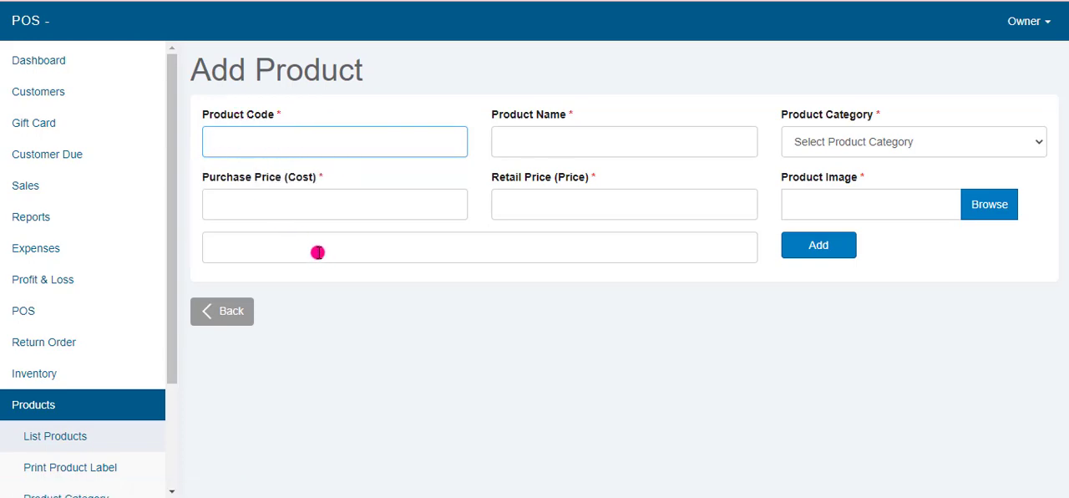
pyautogui.click(515, 149)
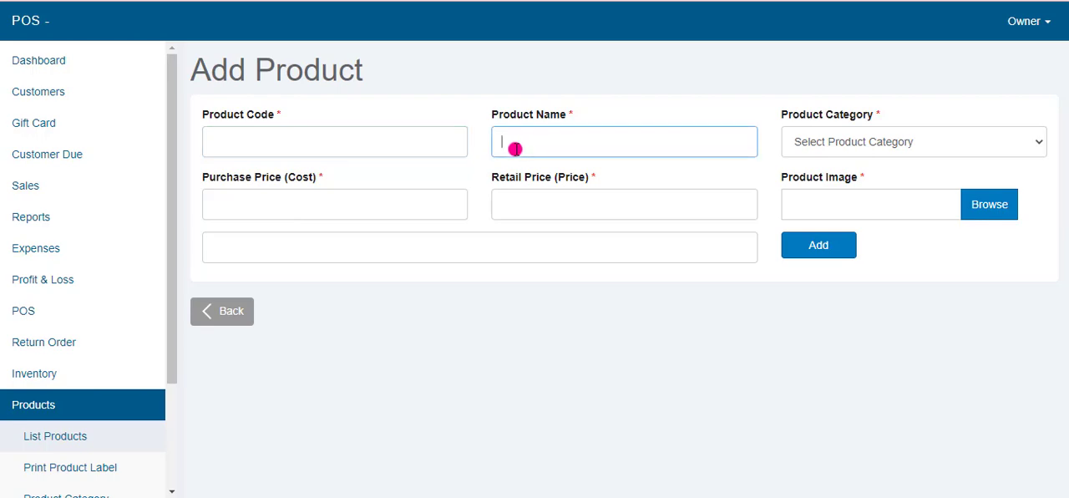
pyautogui.click(869, 150)
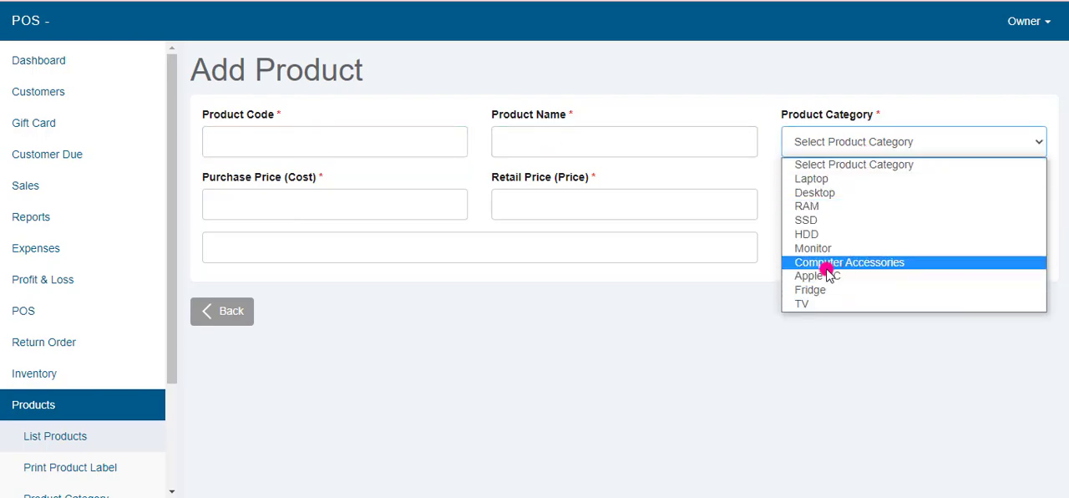
pyautogui.click(323, 201)
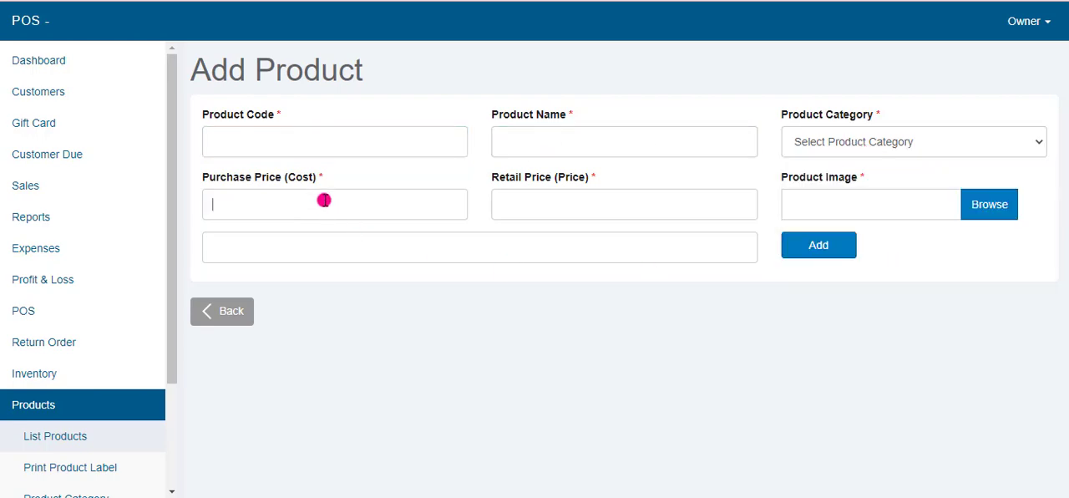
pyautogui.click(535, 217)
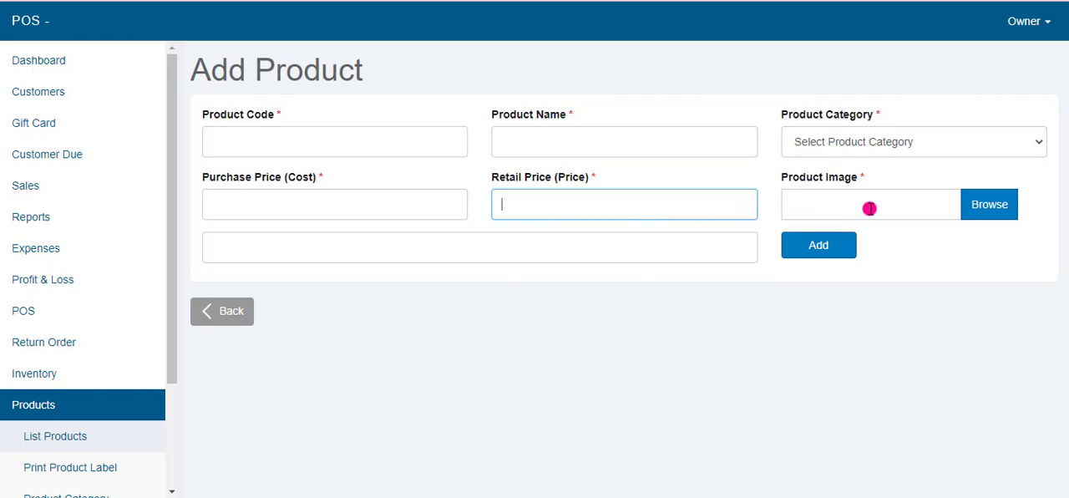
pyautogui.click(855, 249)
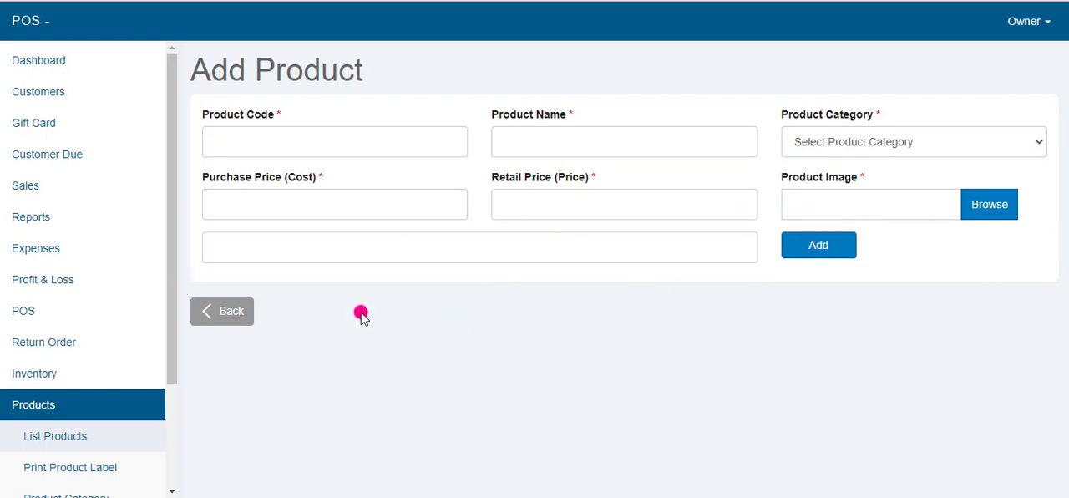
pyautogui.scroll(-3, 100, 434)
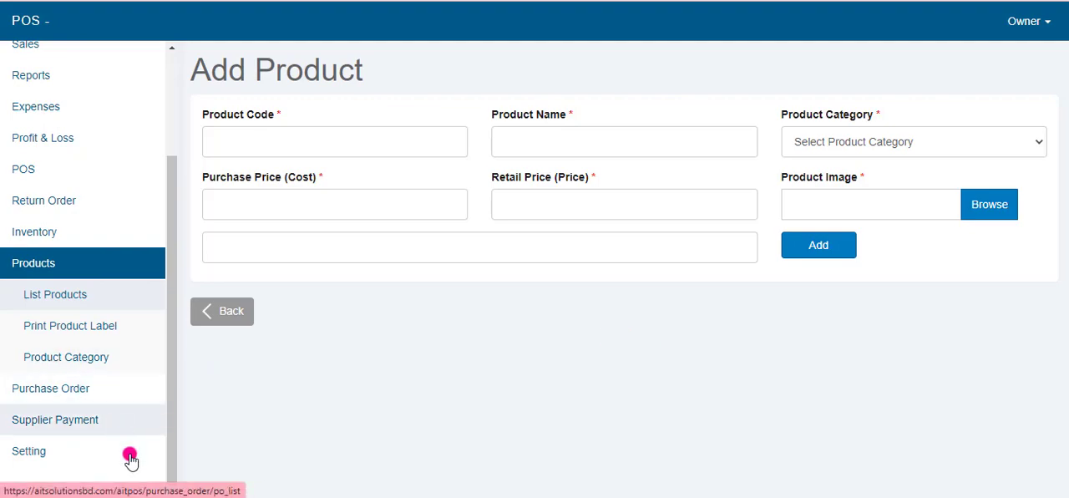
pyautogui.click(239, 311)
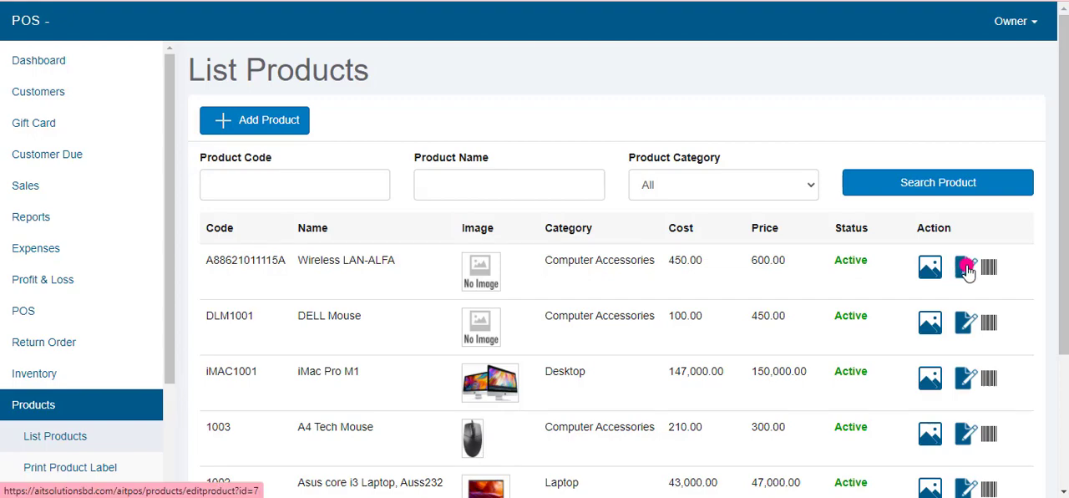
# Step: Open the Wireless LAN-ALFA product for editing, examine its status options and inventory by outlet, and return to the product list
pyautogui.click(966, 267)
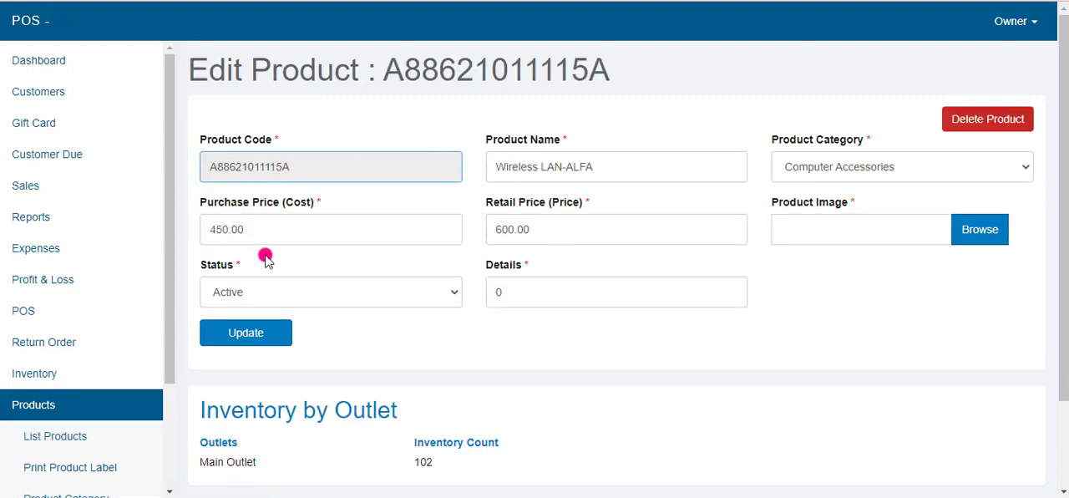
pyautogui.click(446, 296)
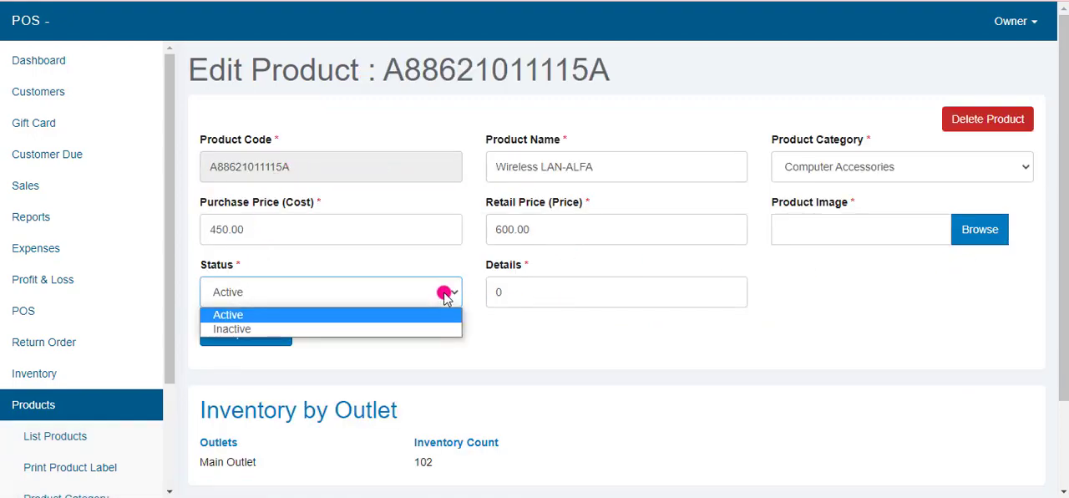
pyautogui.click(637, 360)
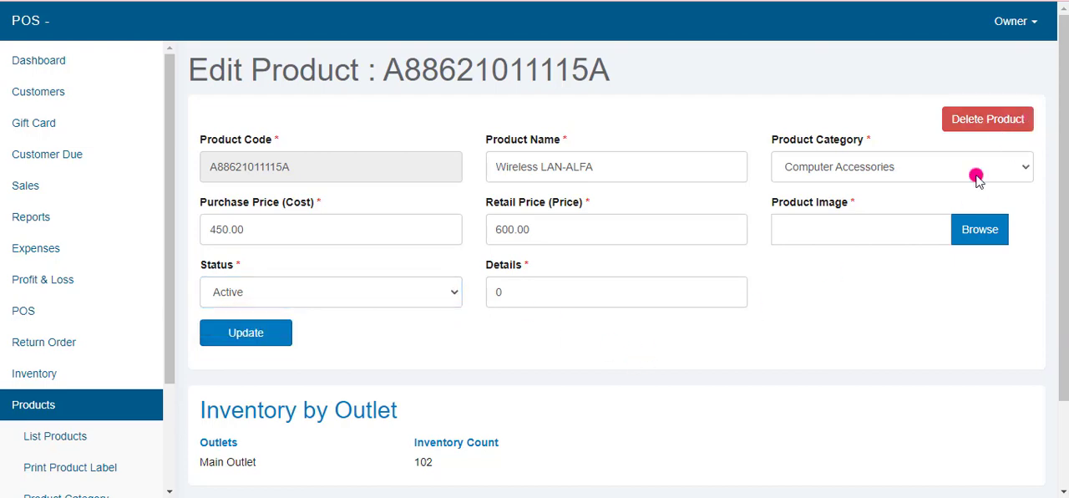
pyautogui.scroll(-3, 342, 391)
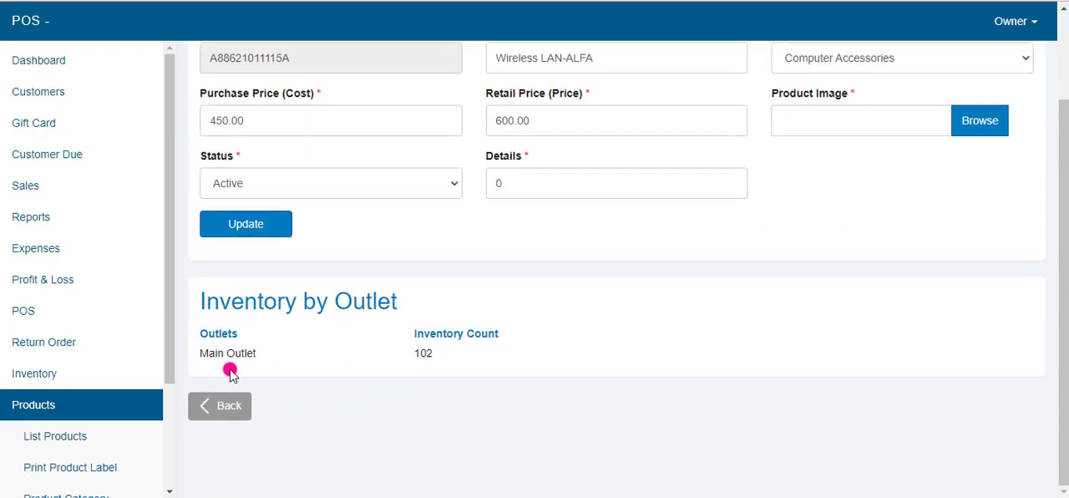
pyautogui.moveTo(262, 355); pyautogui.dragTo(496, 375)
pyautogui.click(496, 378)
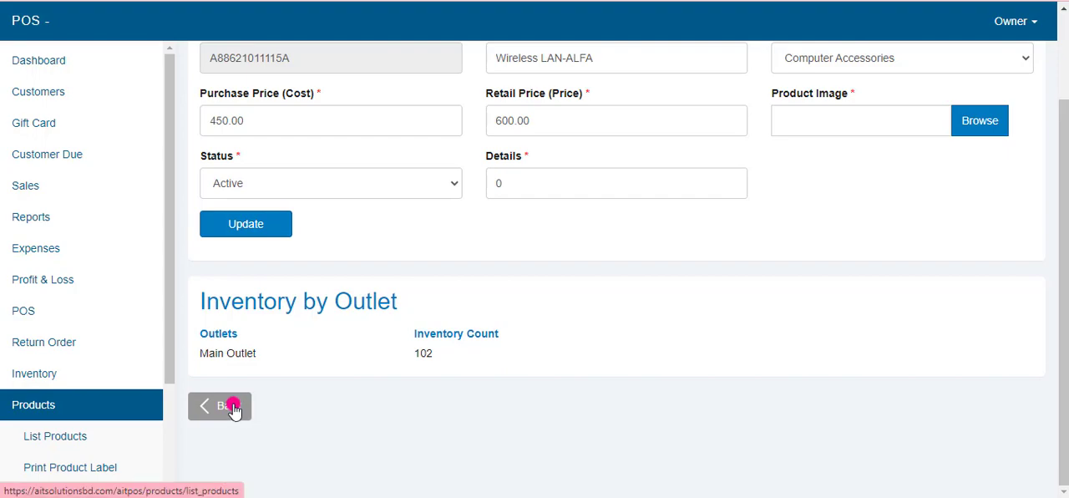
pyautogui.click(236, 406)
# Step: Open the printable barcode of the Wireless LAN-ALFA product and examine its name, code and price
pyautogui.scroll(-1, 234, 407)
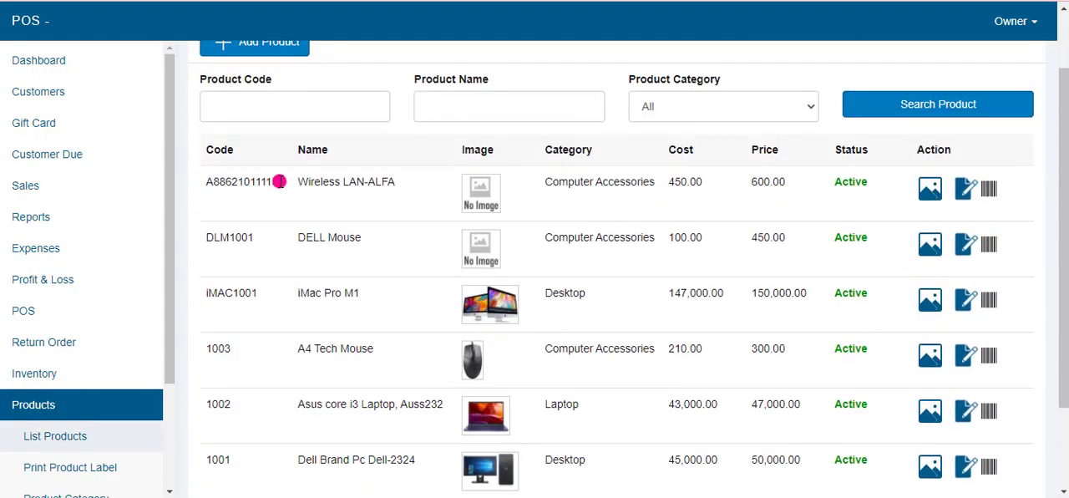
pyautogui.click(986, 187)
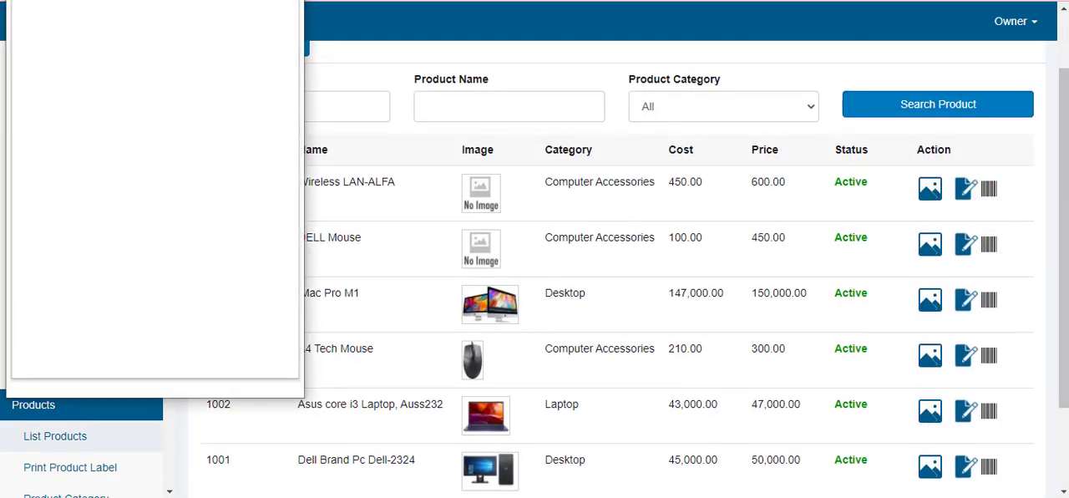
pyautogui.click(607, 404)
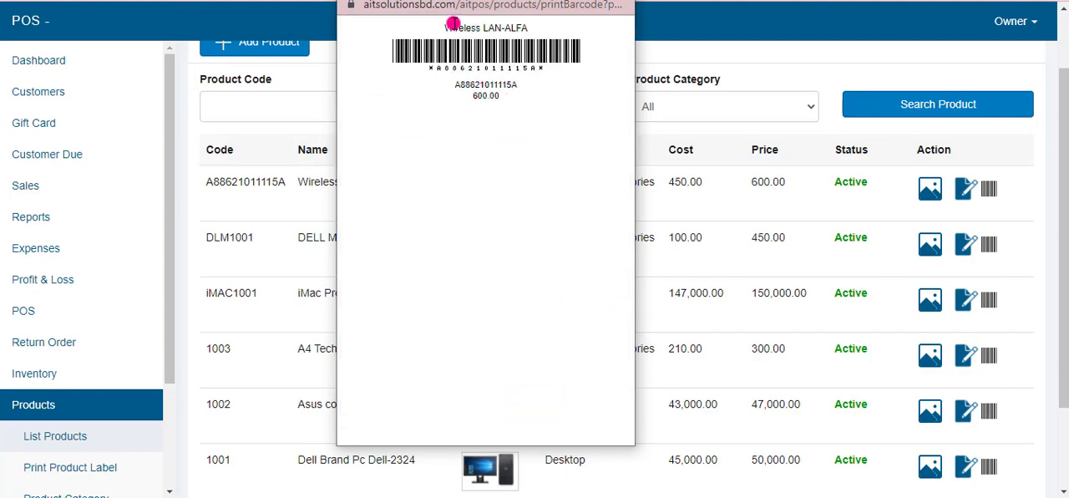
pyautogui.moveTo(453, 29); pyautogui.dragTo(447, 53)
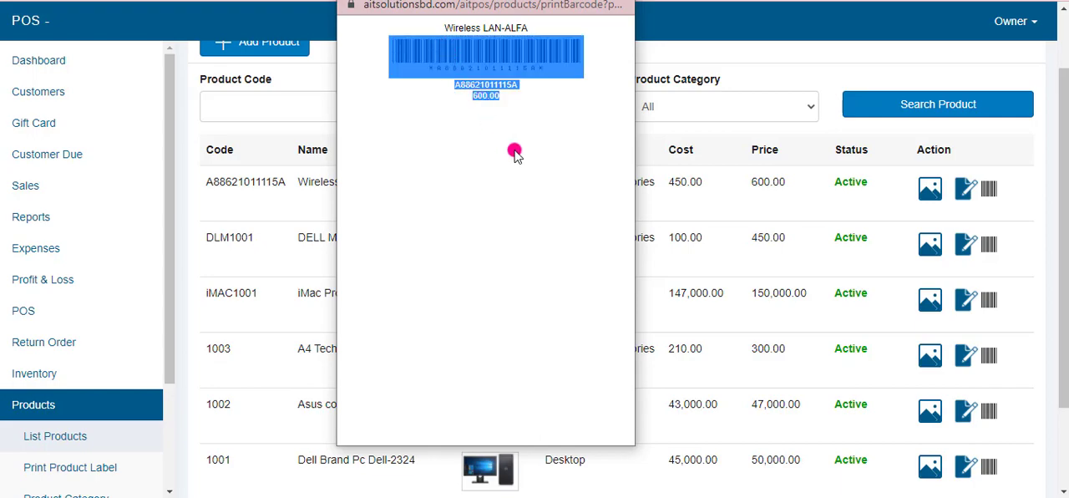
pyautogui.click(539, 150)
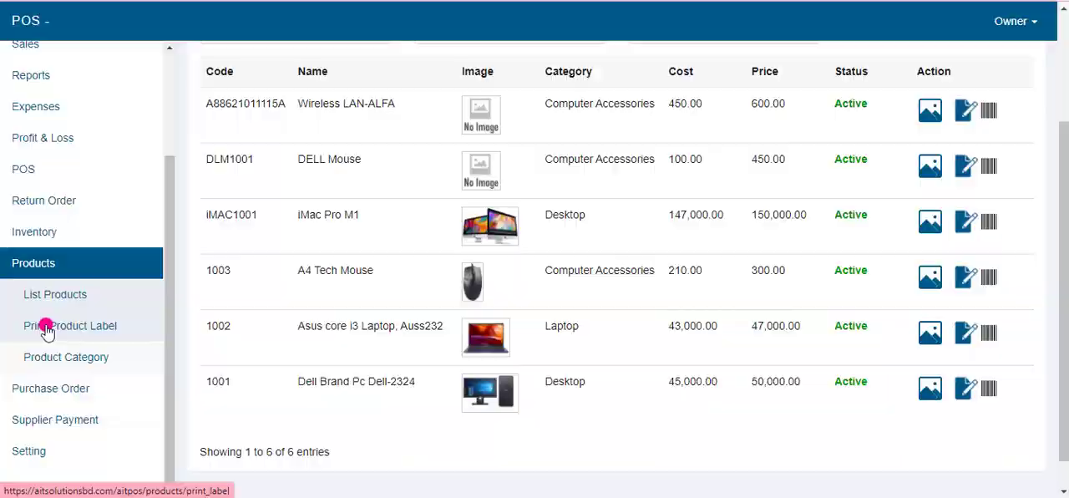
# Step: Open the Print Product Label page and look through the barcode labels of all products
pyautogui.click(43, 318)
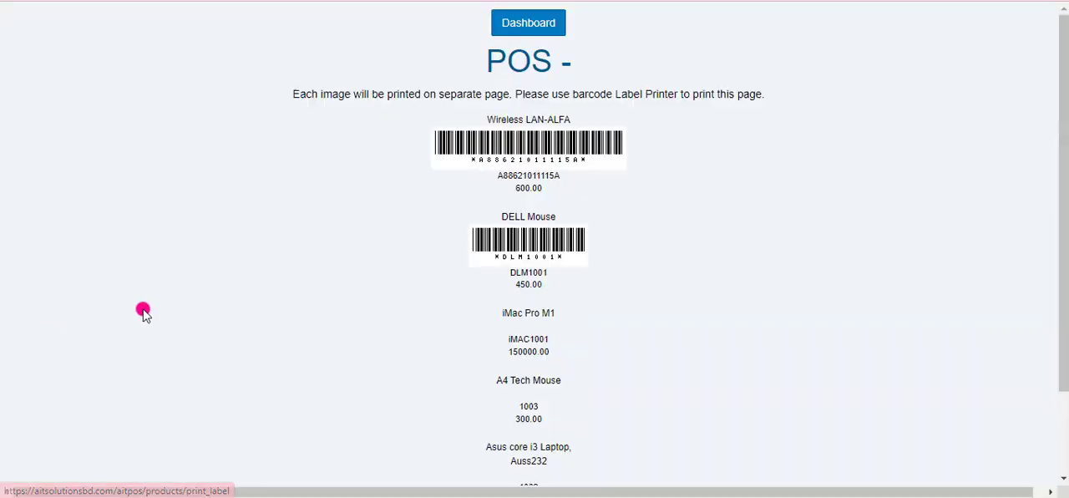
pyautogui.scroll(-3, 509, 341)
pyautogui.scroll(3, 508, 338)
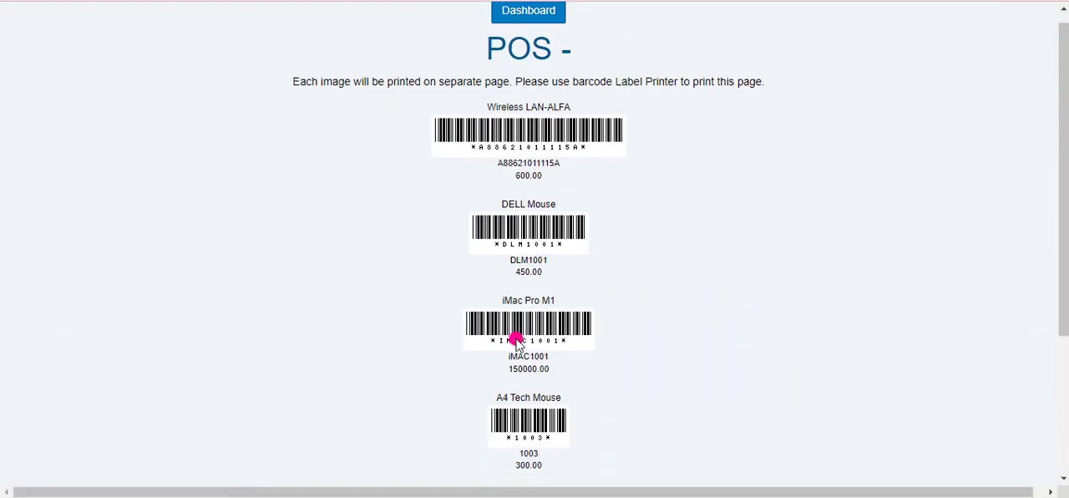
pyautogui.scroll(-3, 565, 266)
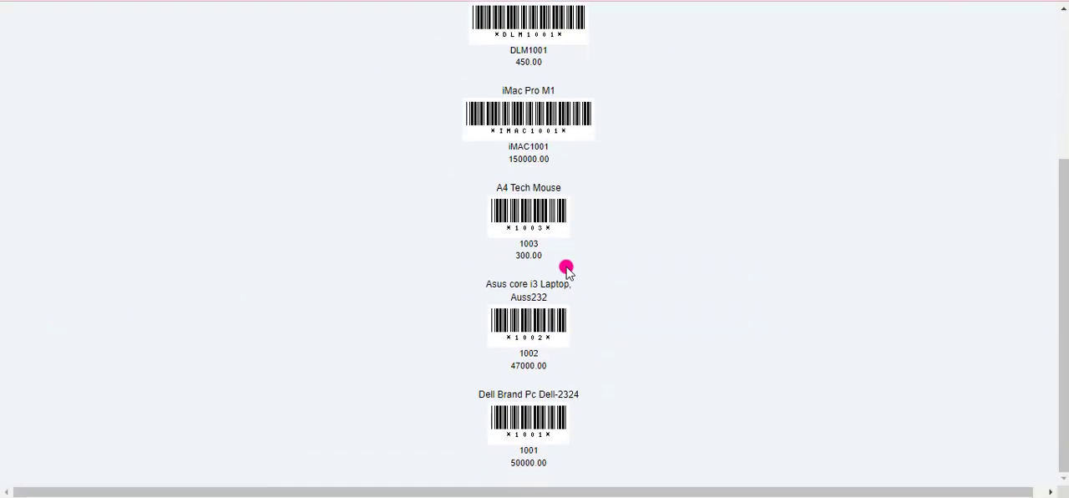
pyautogui.scroll(3, 569, 272)
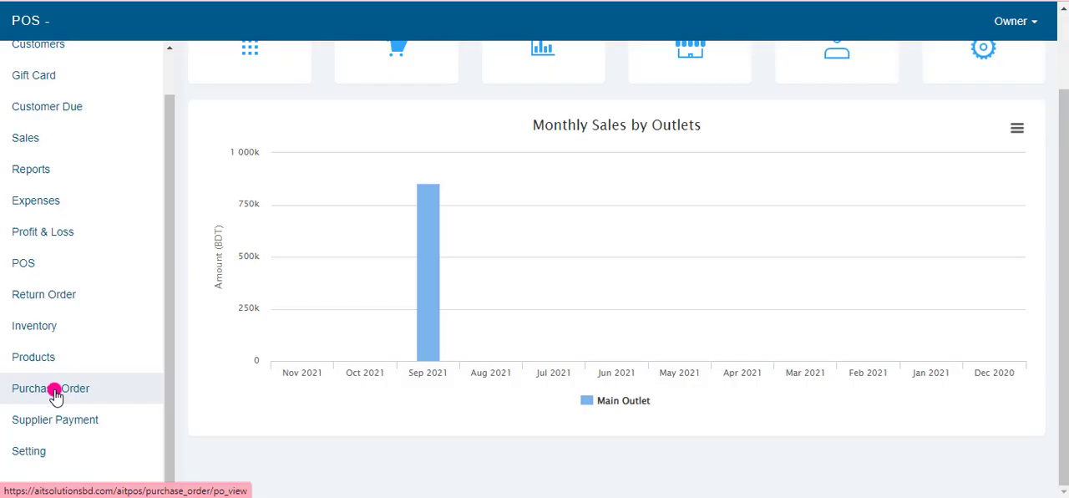
# Step: Start a new purchase order, enter its purchase order number, and choose Main Outlet as the outlet and Global Brand as the supplier
pyautogui.click(52, 389)
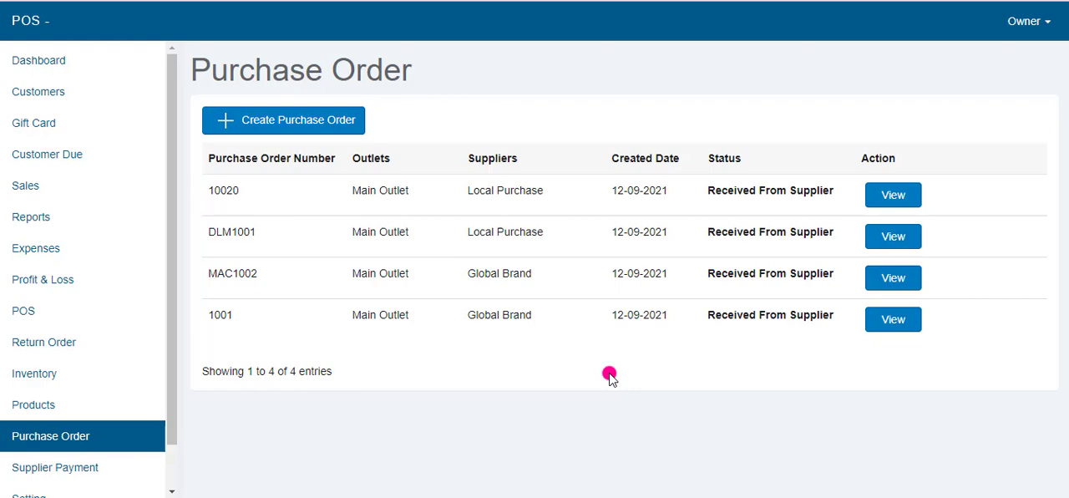
pyautogui.click(300, 132)
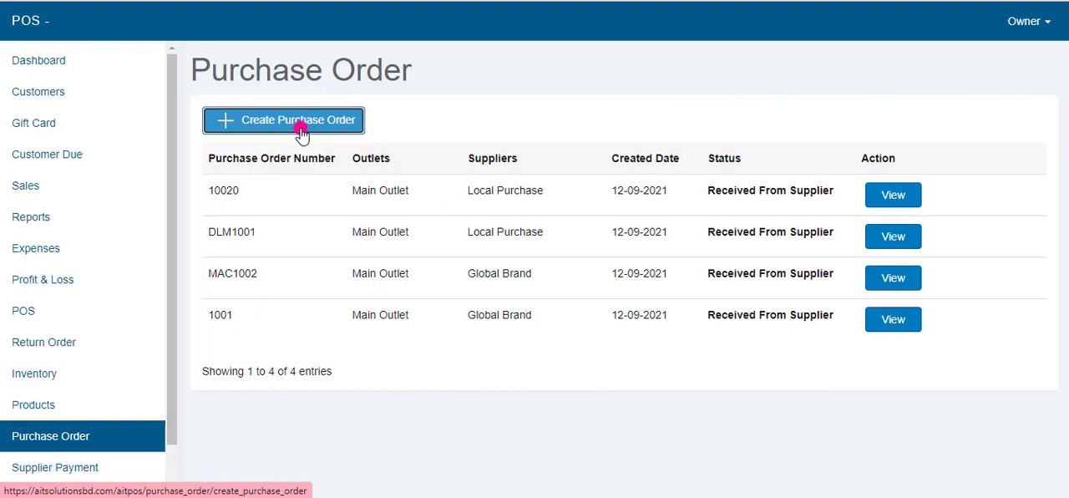
pyautogui.scroll(-1, 282, 175)
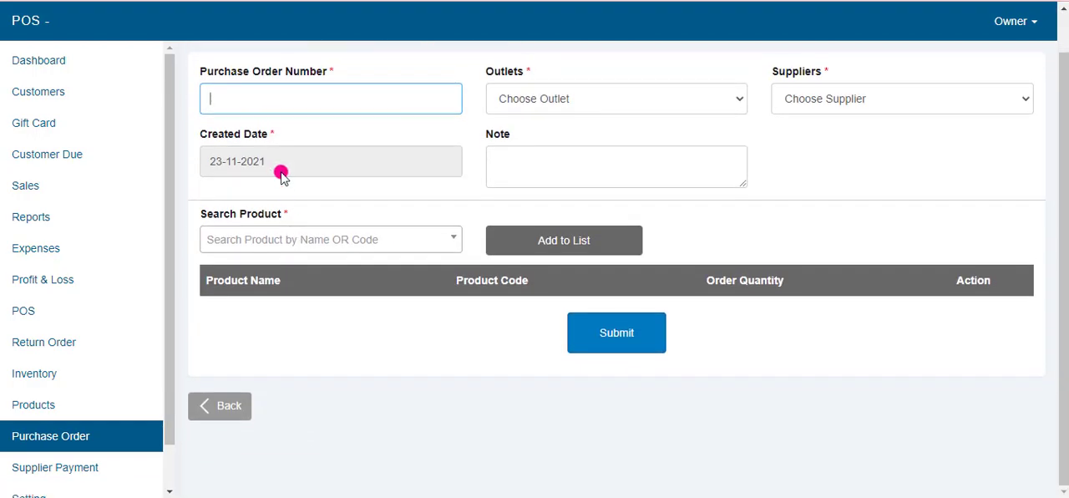
pyautogui.write('s231')
pyautogui.click(539, 101)
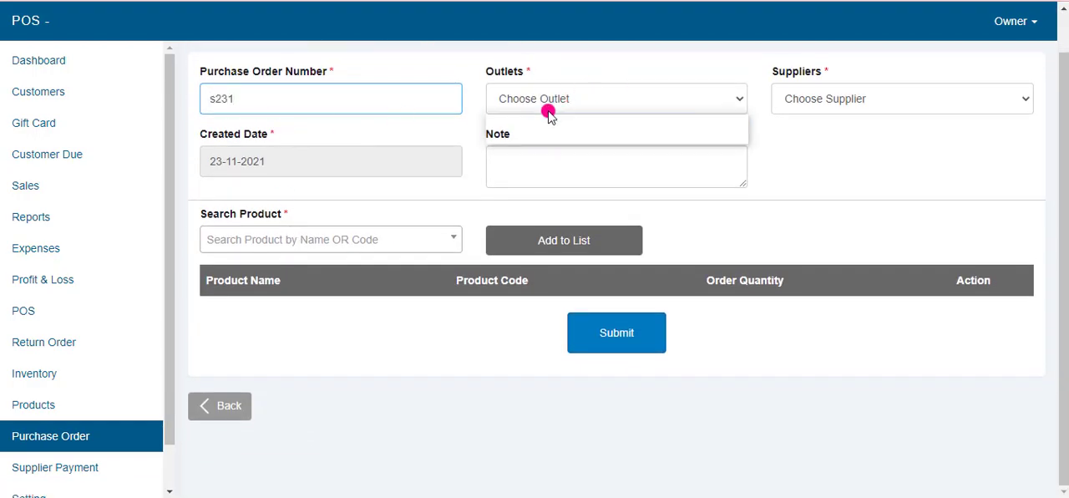
pyautogui.click(541, 138)
pyautogui.click(814, 101)
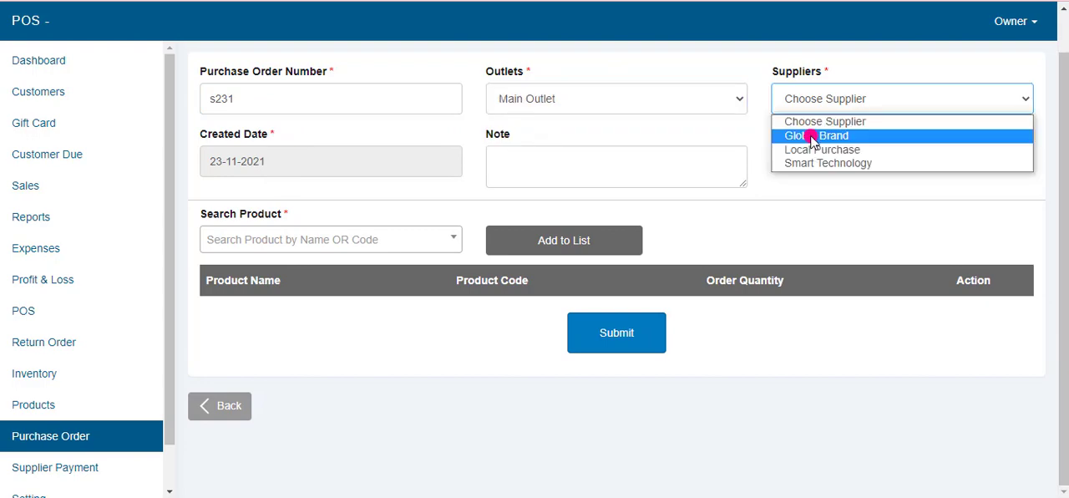
pyautogui.click(812, 136)
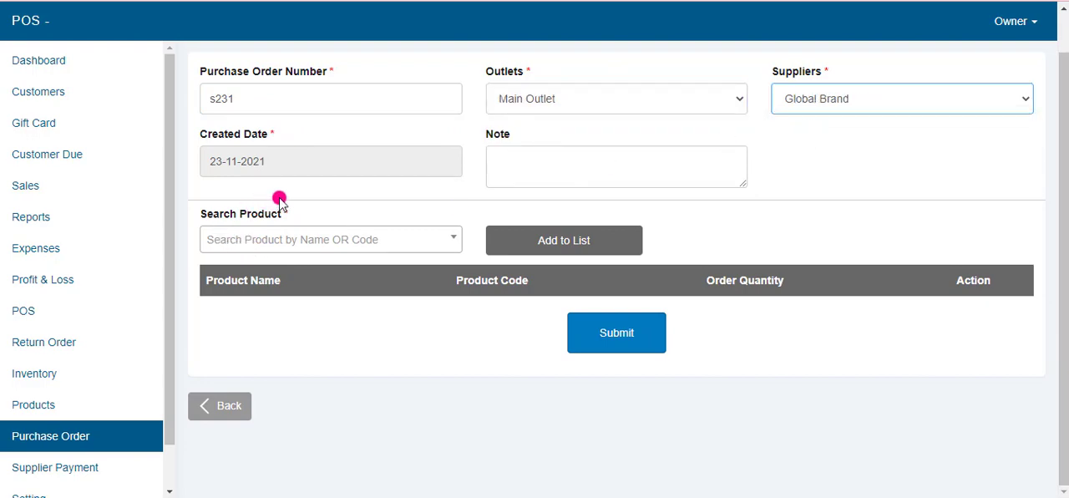
# Step: Add the DELL Mouse to the purchase order's product list and select its order quantity for editing
pyautogui.click(297, 239)
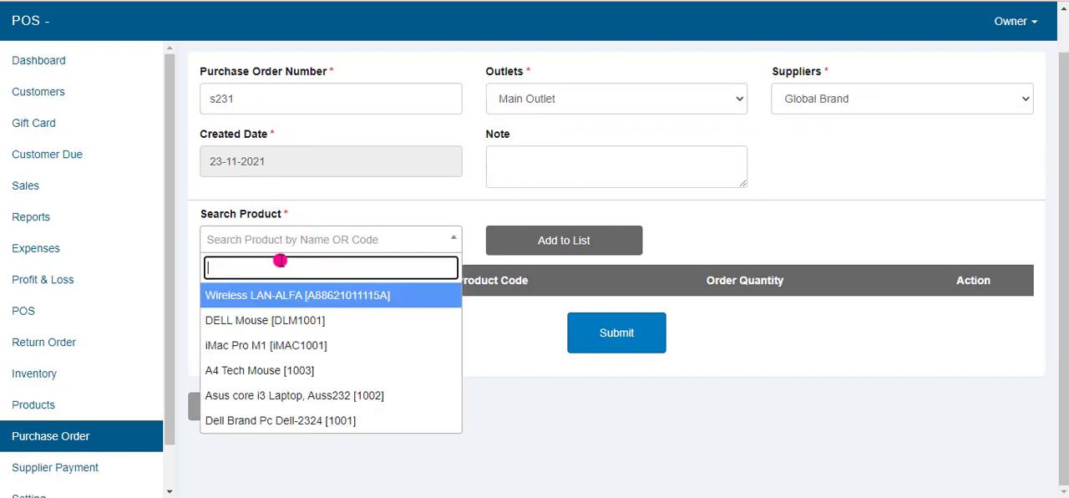
pyautogui.click(266, 319)
pyautogui.click(601, 252)
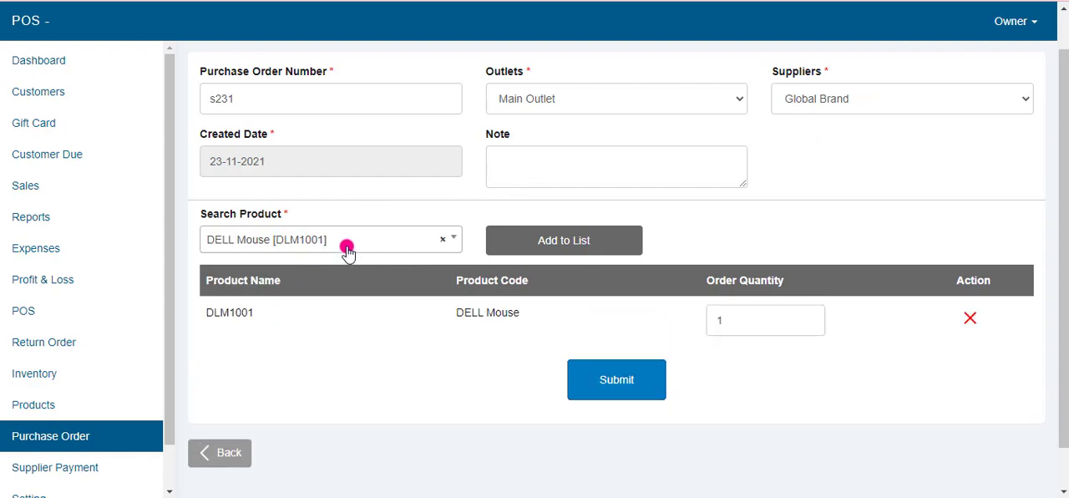
pyautogui.moveTo(760, 321); pyautogui.dragTo(579, 326)
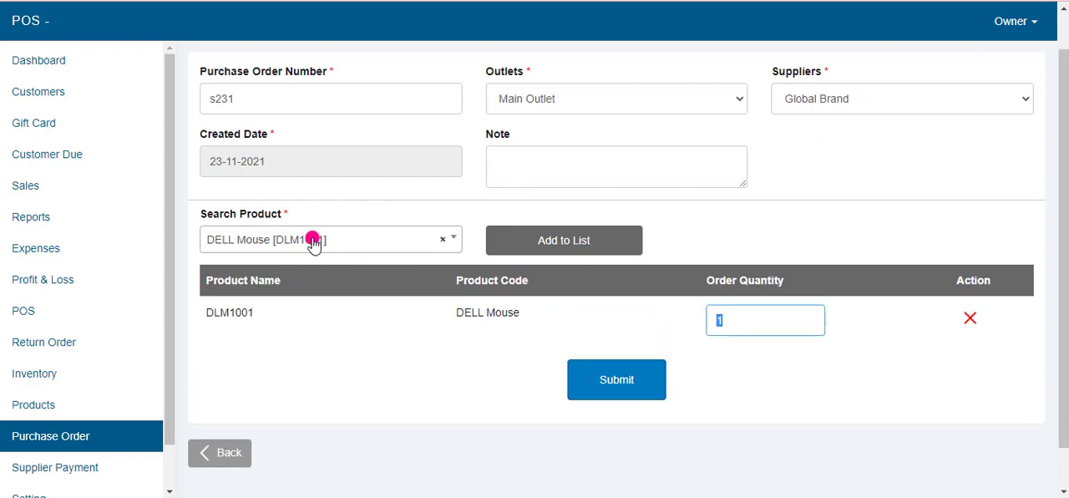
# Step: Add the A4 Tech Mouse to the purchase order with an order quantity of 3 and submit the order
pyautogui.click(313, 242)
pyautogui.click(280, 370)
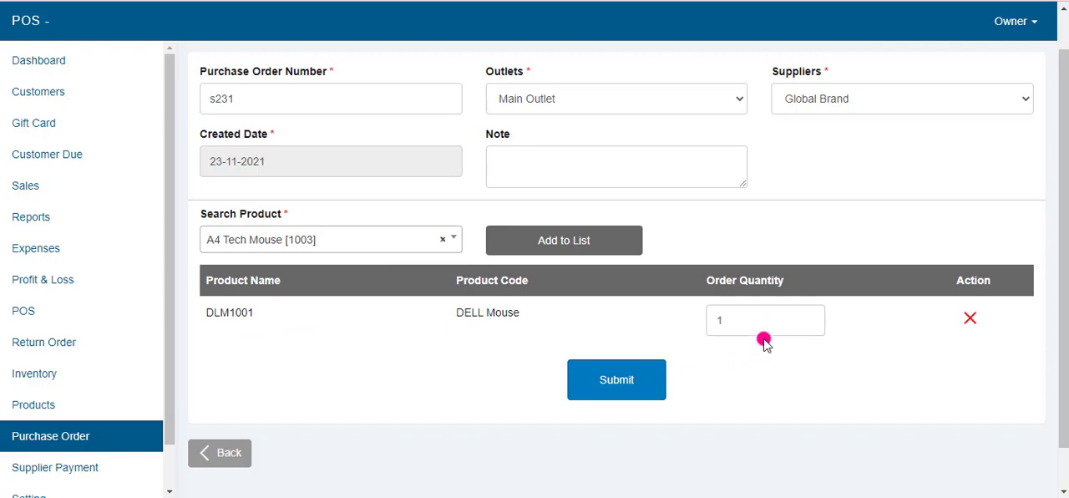
pyautogui.click(562, 244)
pyautogui.moveTo(741, 366); pyautogui.dragTo(566, 362)
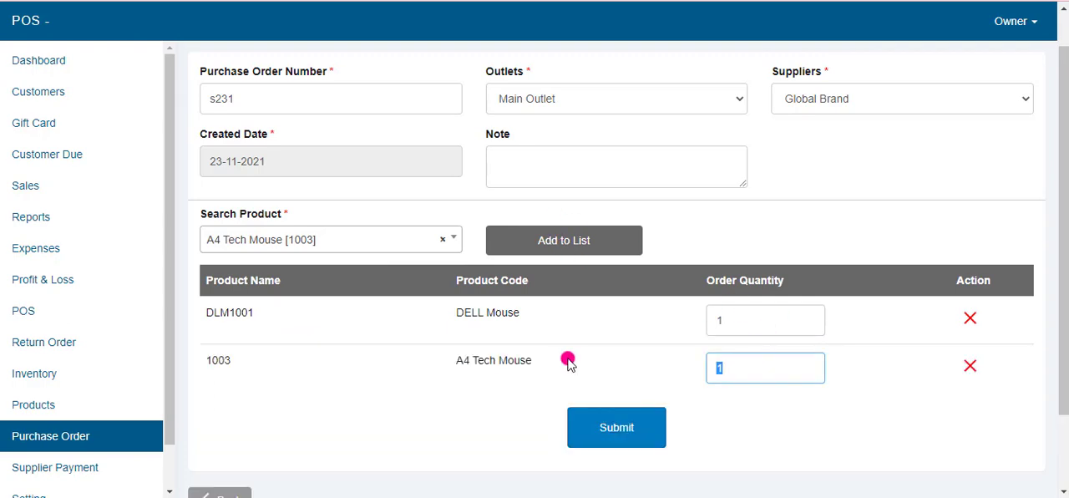
pyautogui.write('3')
pyautogui.scroll(-1, 732, 446)
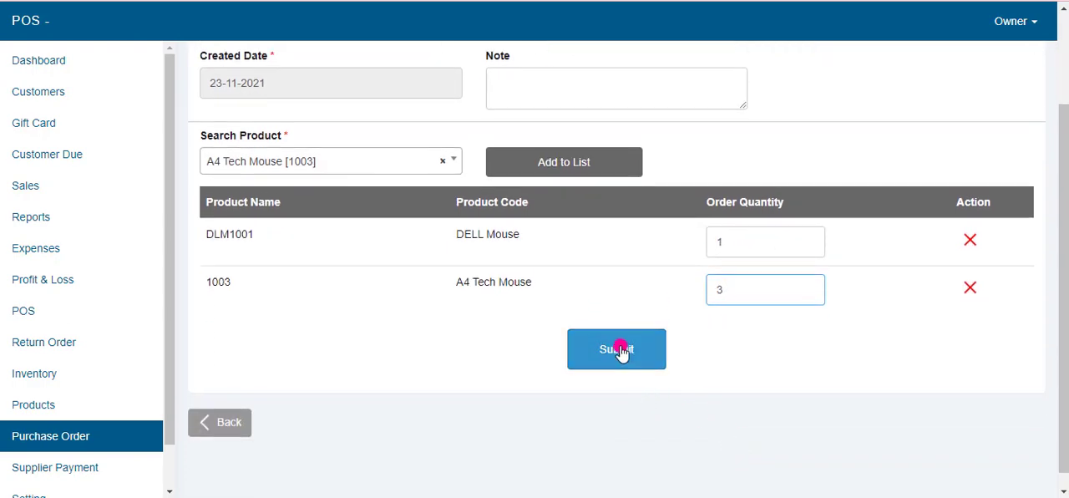
pyautogui.click(619, 349)
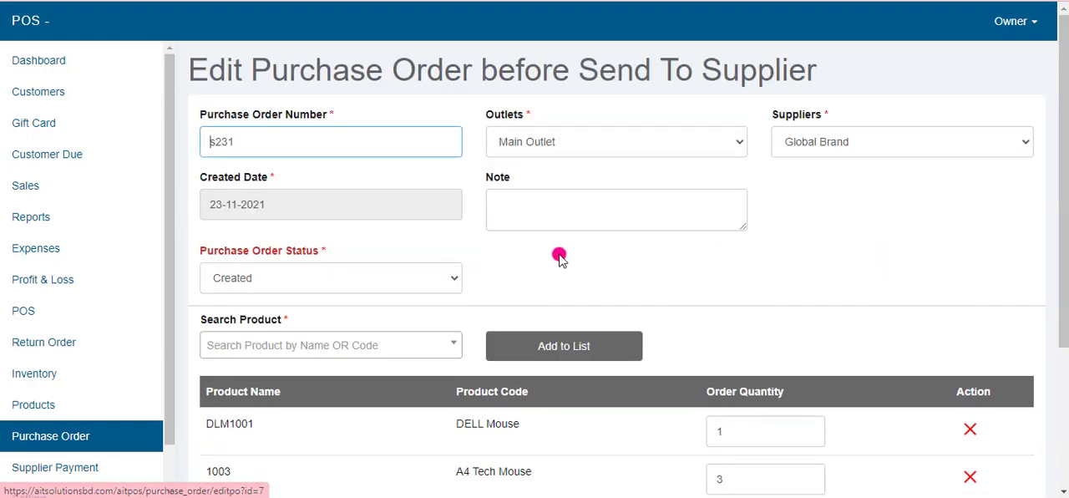
# Step: Set the new purchase order's status to Sent to Supplier, update the order, and review the sent version
pyautogui.scroll(-2, 545, 300)
pyautogui.scroll(1, 580, 440)
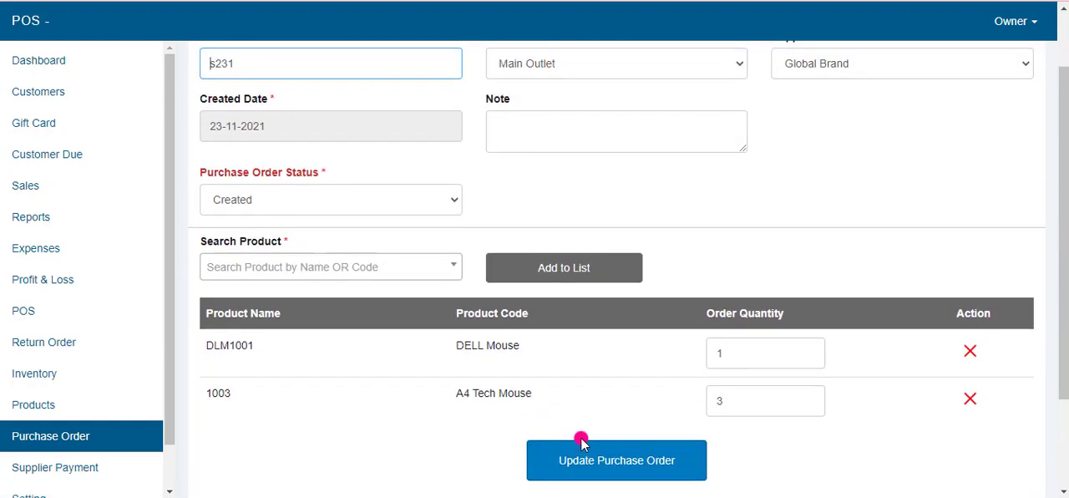
pyautogui.click(412, 266)
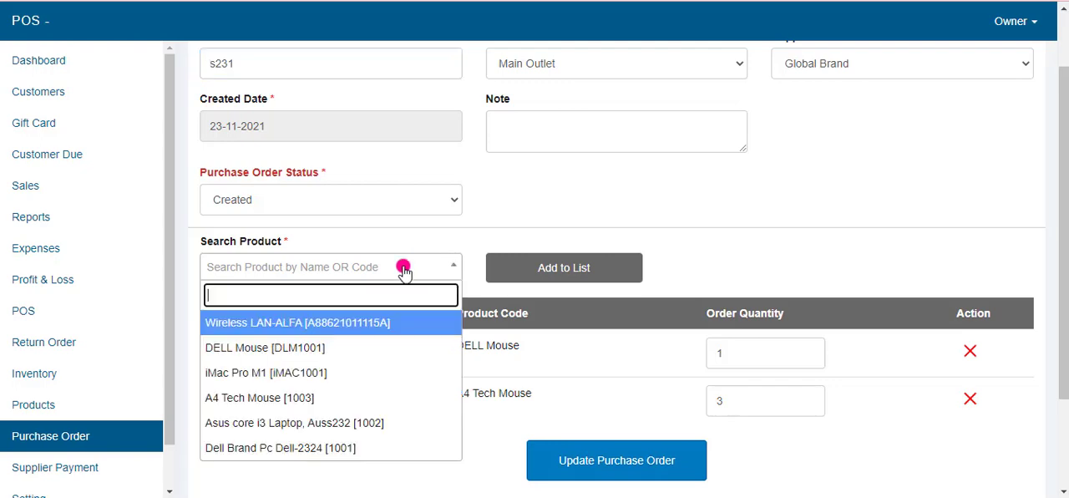
pyautogui.click(314, 200)
pyautogui.click(276, 238)
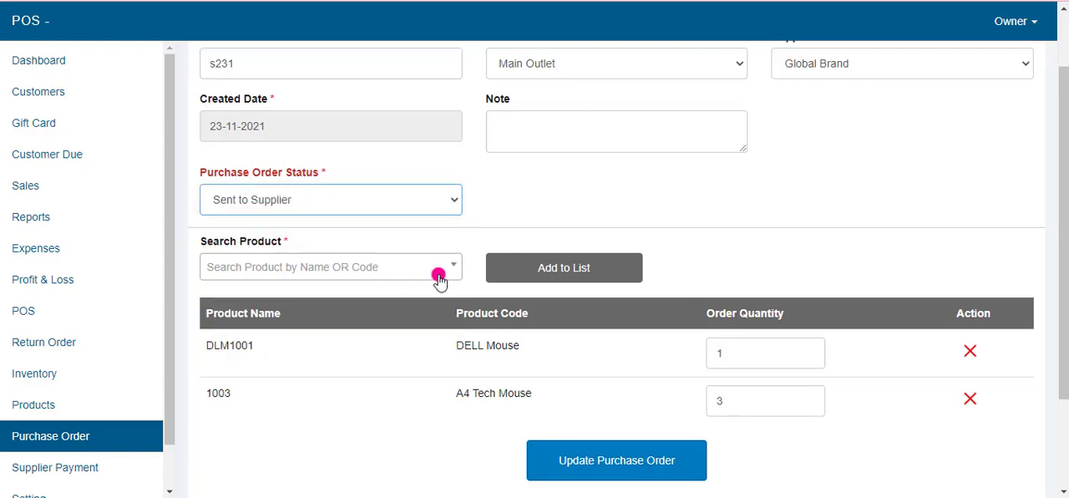
pyautogui.scroll(-2, 736, 238)
pyautogui.click(735, 238)
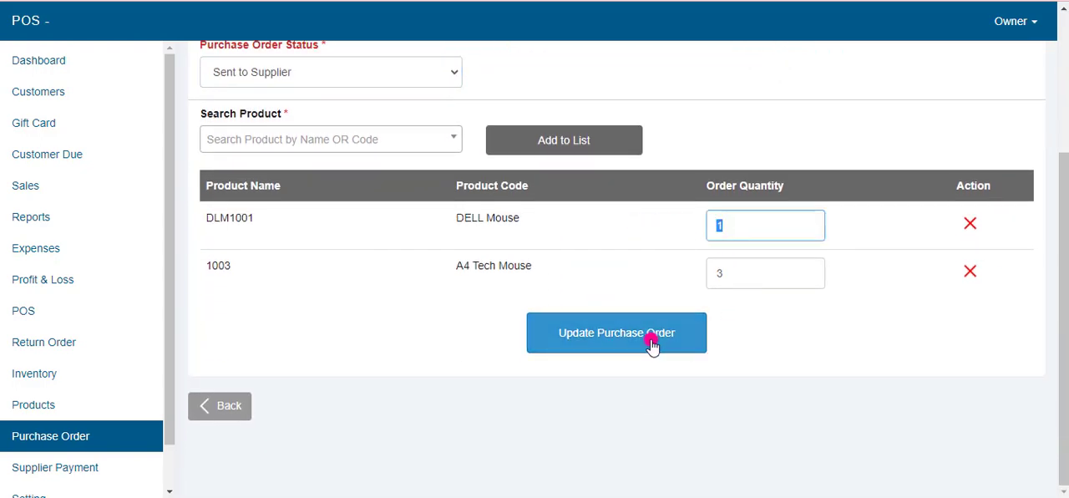
pyautogui.click(588, 324)
pyautogui.scroll(-3, 649, 353)
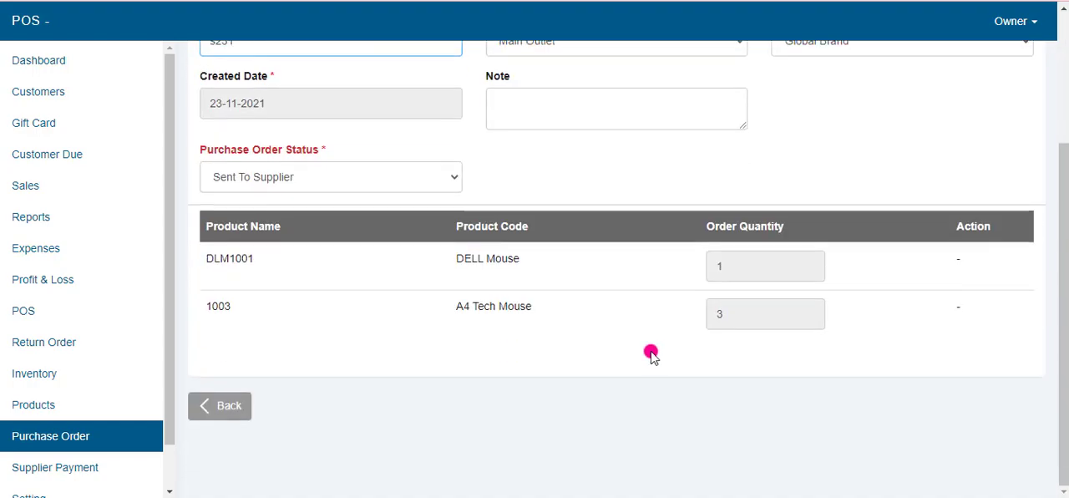
pyautogui.scroll(2, 646, 370)
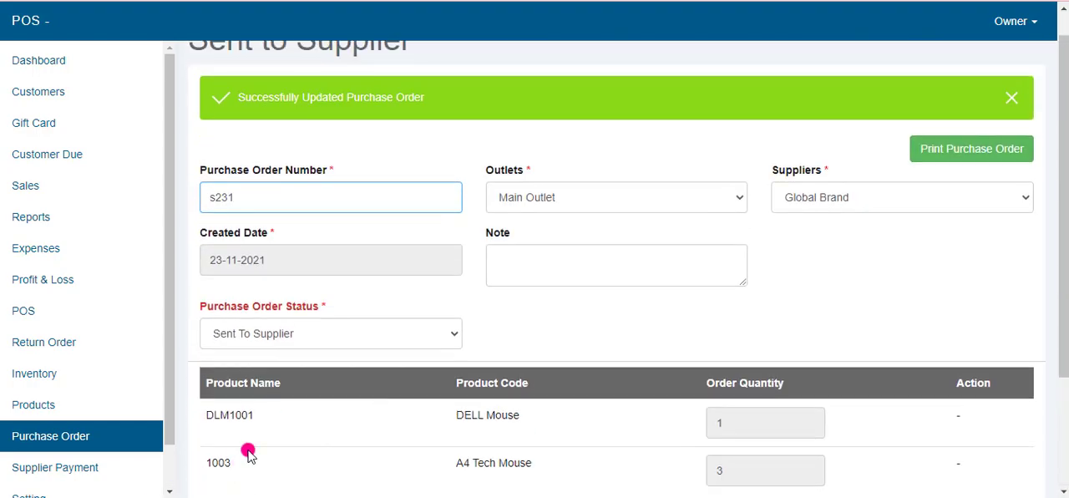
pyautogui.scroll(-2, 234, 426)
# Step: Open the sent order for receiving from the purchase order list and enter received quantities of 1 DELL Mouse and 2 A4 Tech Mouse
pyautogui.click(222, 407)
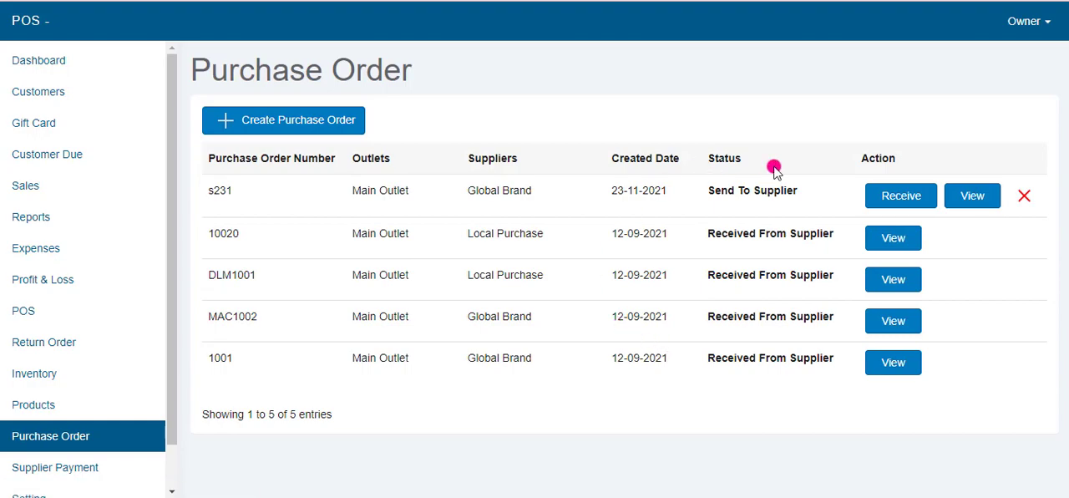
pyautogui.click(892, 203)
pyautogui.scroll(-2, 640, 322)
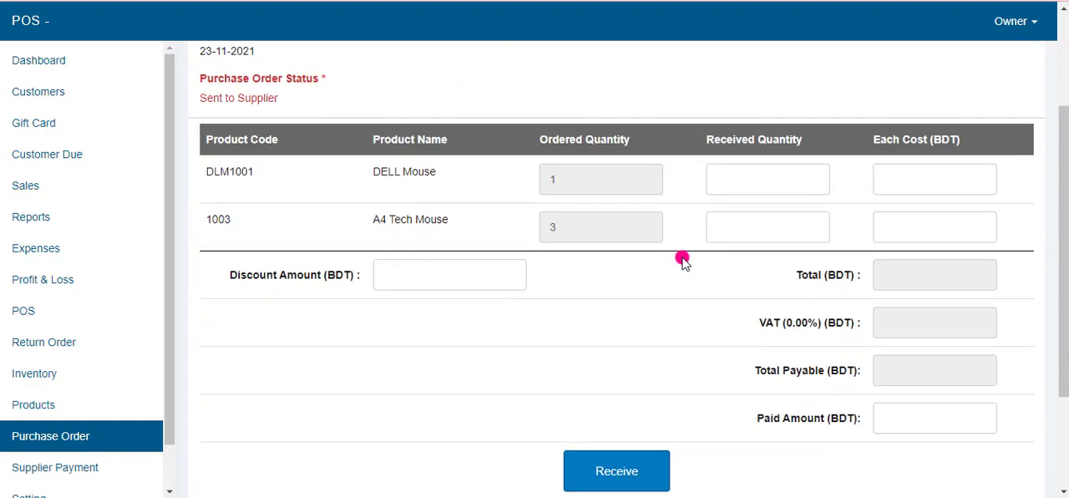
pyautogui.click(755, 177)
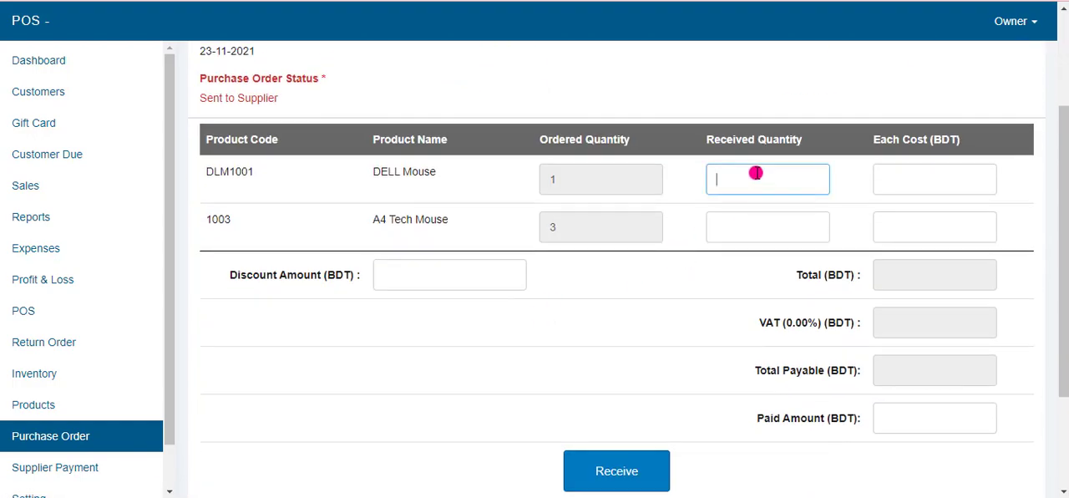
pyautogui.write('1')
pyautogui.click(738, 233)
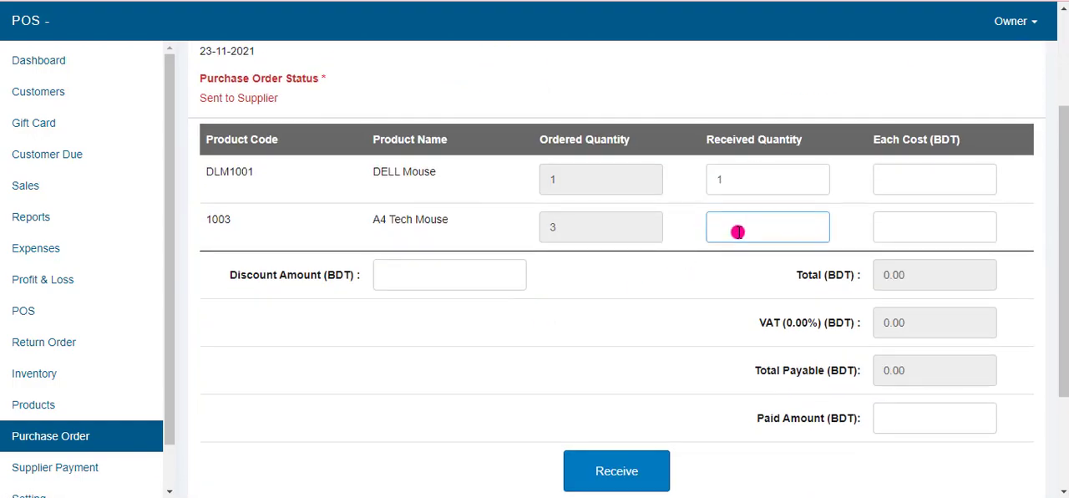
pyautogui.write('2')
# Step: Set each cost to 100 BDT for the DELL Mouse and 200 BDT for the A4 Tech Mouse, and receive the order
pyautogui.click(915, 189)
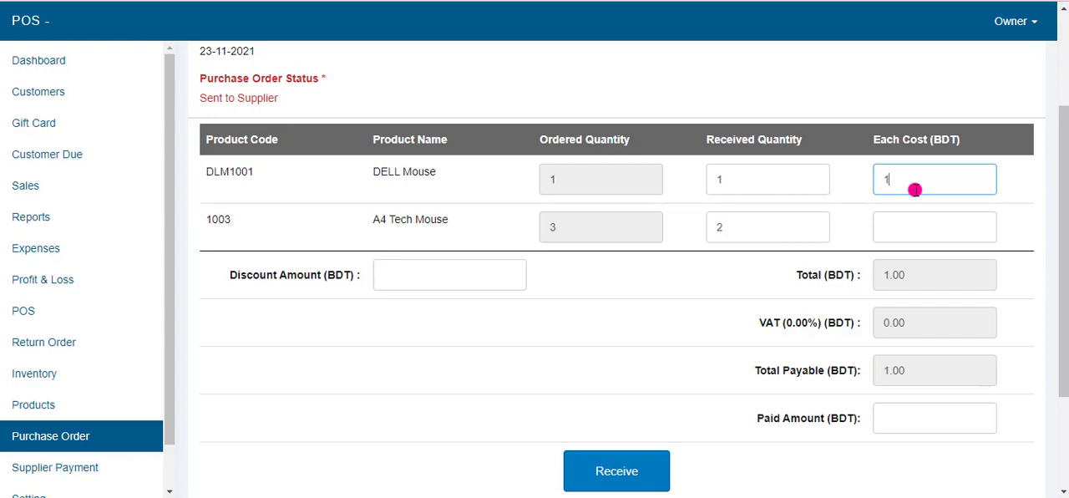
pyautogui.click(913, 229)
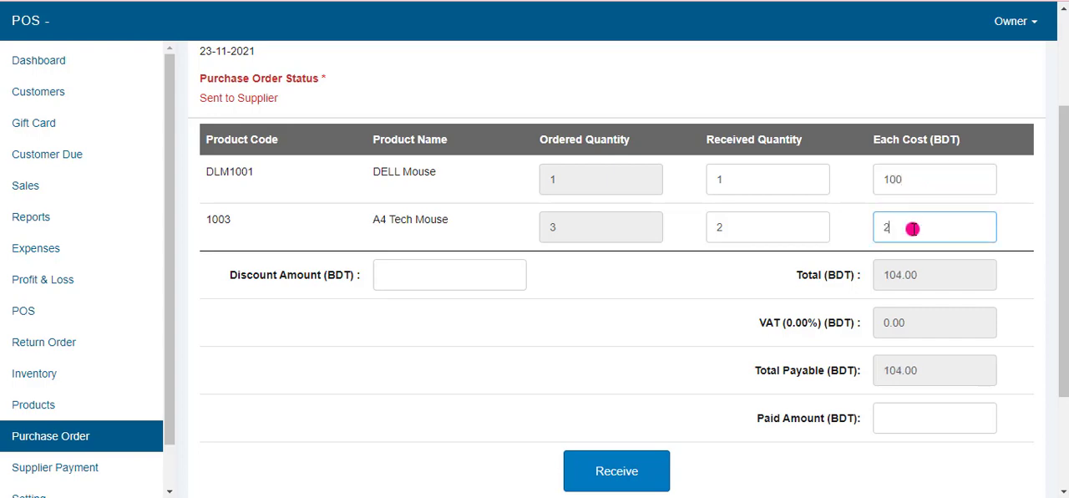
pyautogui.scroll(-1, 731, 347)
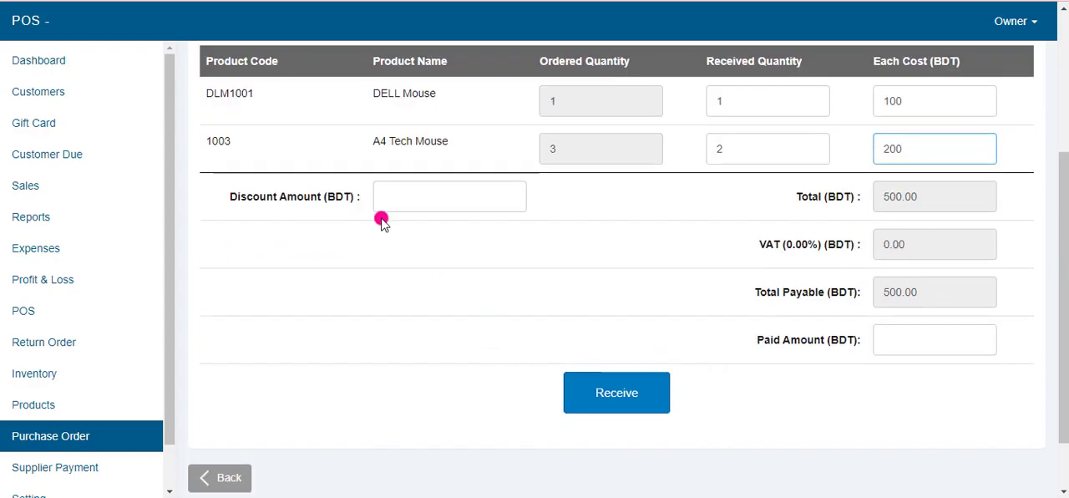
pyautogui.click(398, 186)
pyautogui.scroll(3, 726, 453)
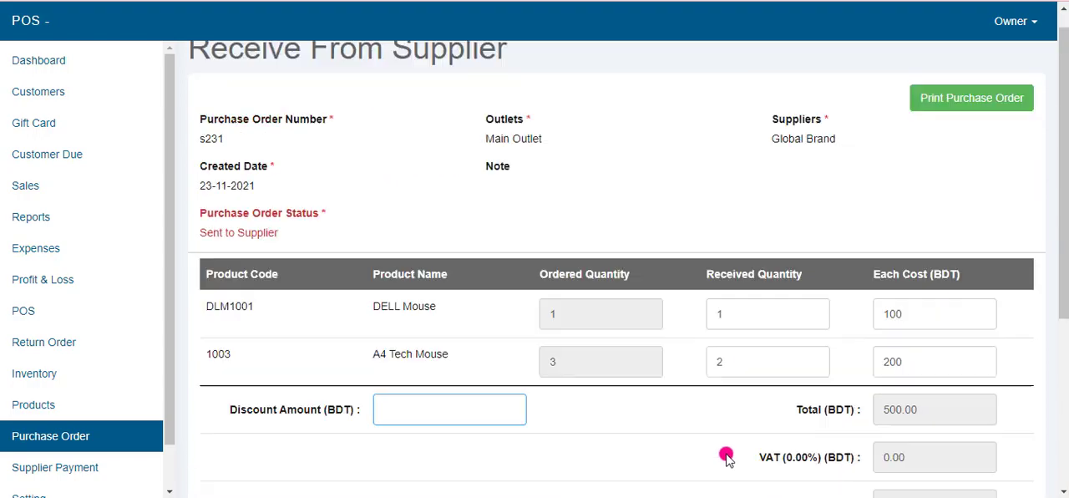
pyautogui.scroll(-3, 694, 459)
pyautogui.click(604, 406)
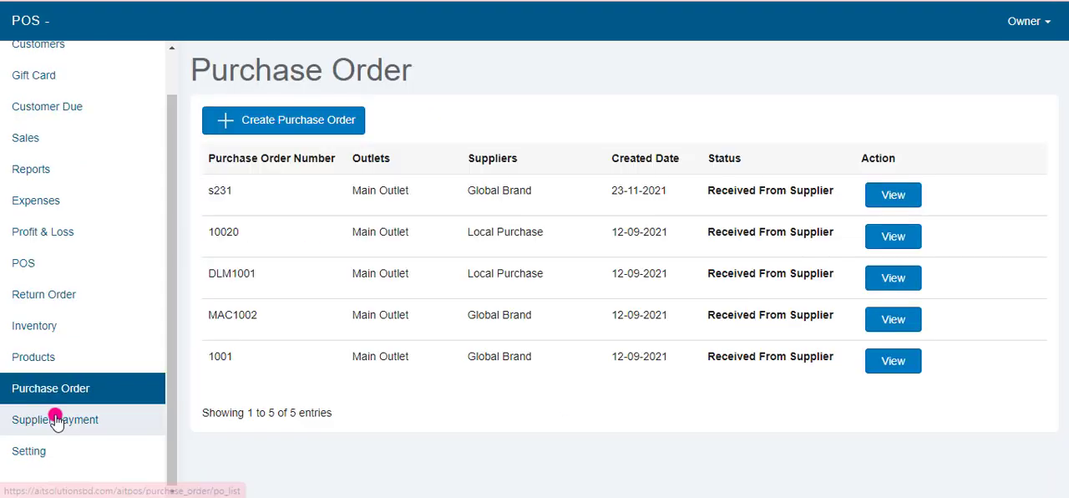
# Step: Open the supplier payment records and receive the due payment for the 23-11-2021 Global Brand order with a paid amount of 500 BDT
pyautogui.click(57, 418)
pyautogui.scroll(-1, 463, 348)
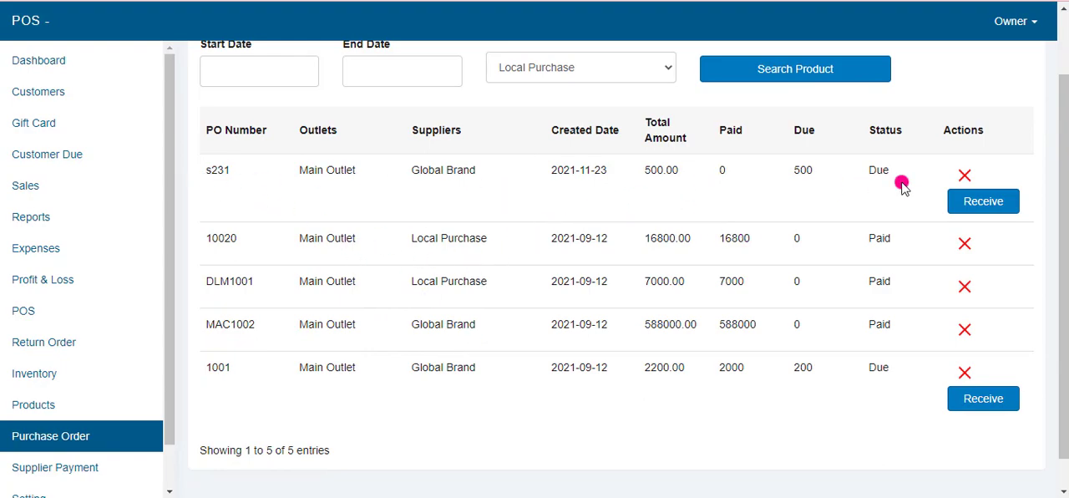
pyautogui.scroll(1, 907, 217)
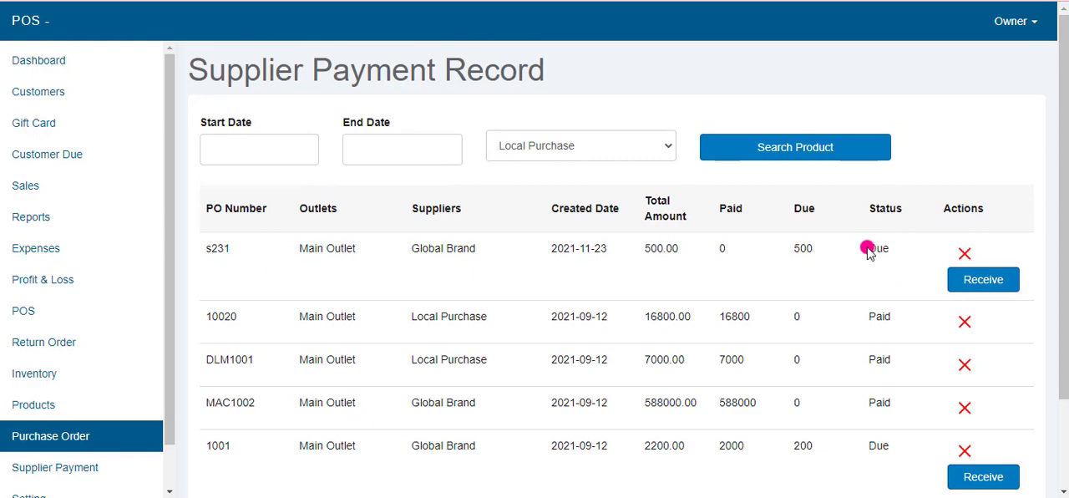
pyautogui.moveTo(867, 248); pyautogui.dragTo(891, 249)
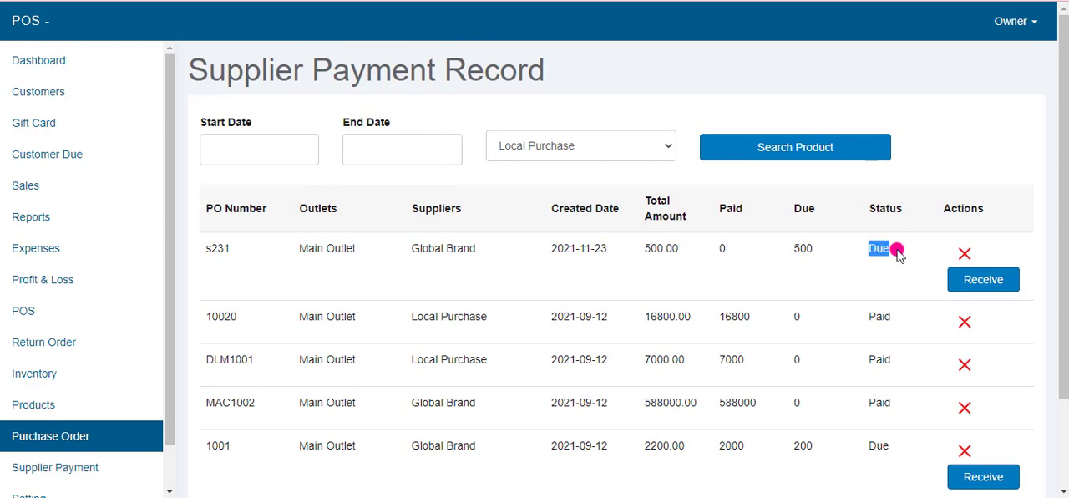
pyautogui.click(983, 281)
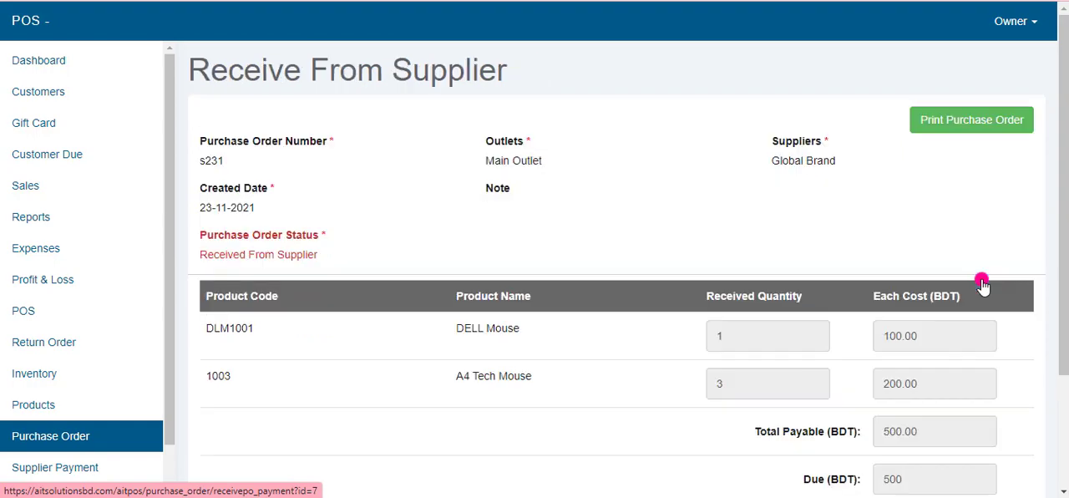
pyautogui.scroll(-2, 560, 309)
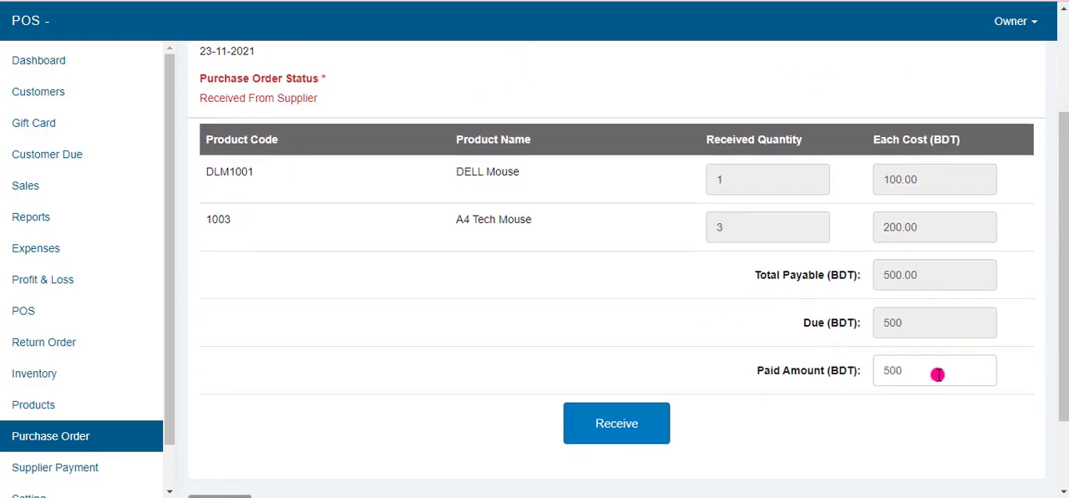
pyautogui.doubleClick(890, 369)
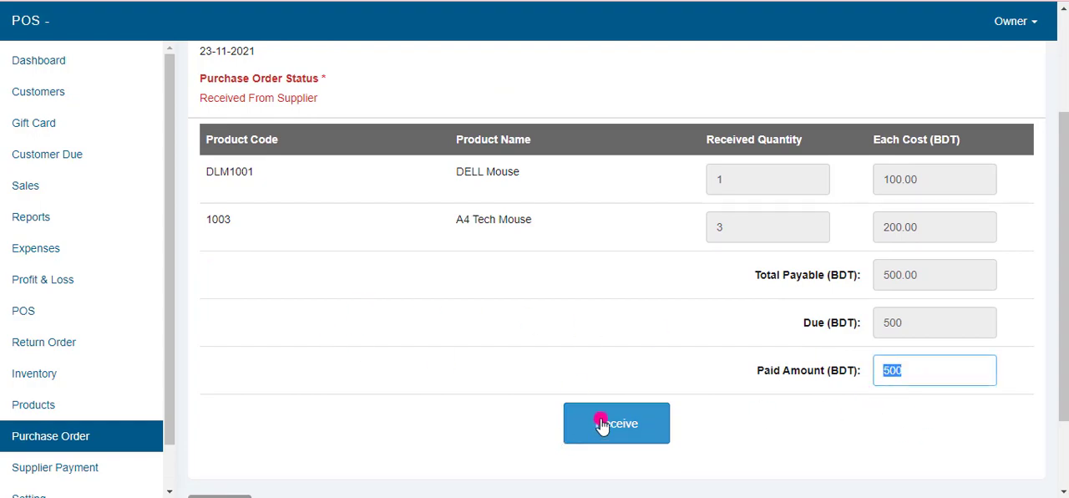
pyautogui.click(602, 423)
# Step: Search the supplier payment records for Global Brand from 01-11-2021 to 30-11-2021
pyautogui.scroll(-1, 785, 337)
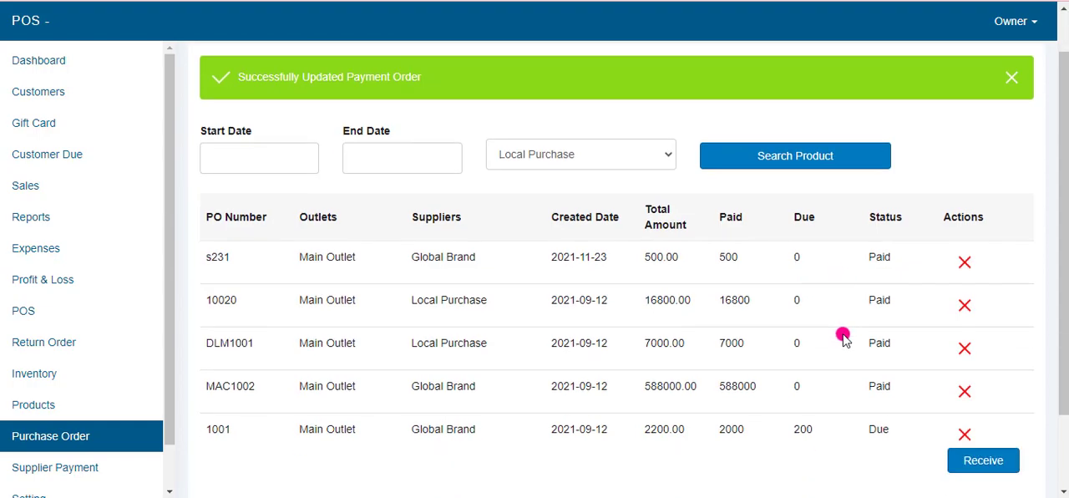
pyautogui.click(312, 138)
pyautogui.click(506, 134)
pyautogui.click(274, 132)
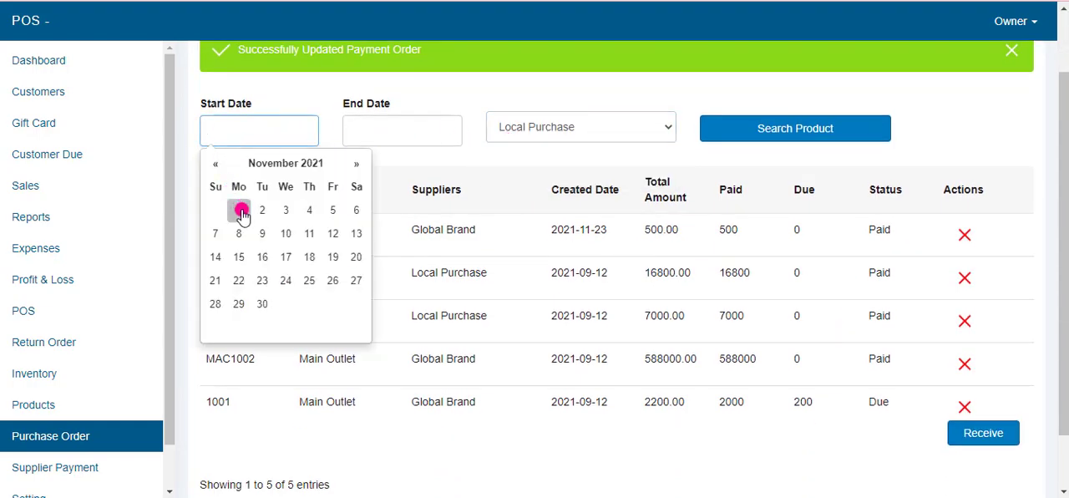
pyautogui.click(238, 210)
pyautogui.click(417, 125)
pyautogui.click(408, 305)
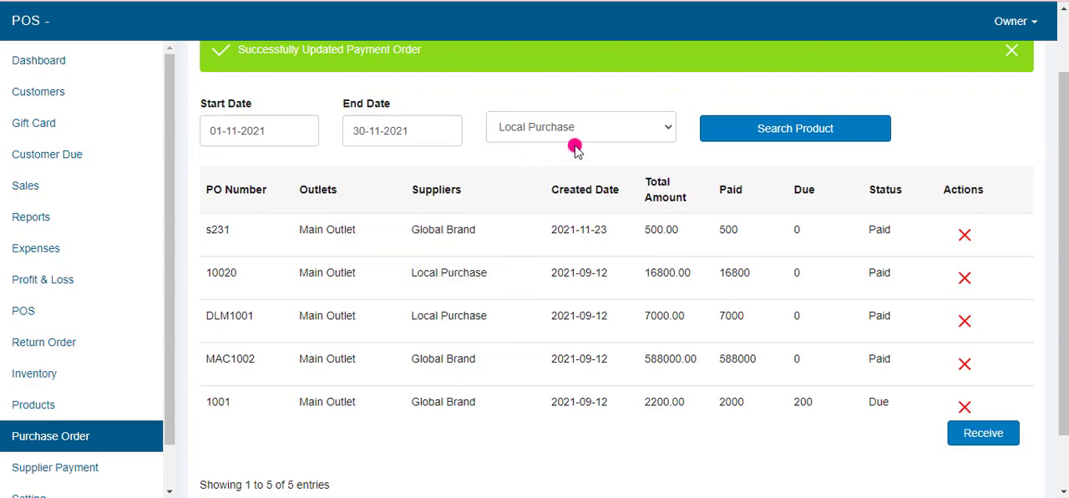
pyautogui.click(569, 132)
pyautogui.click(513, 162)
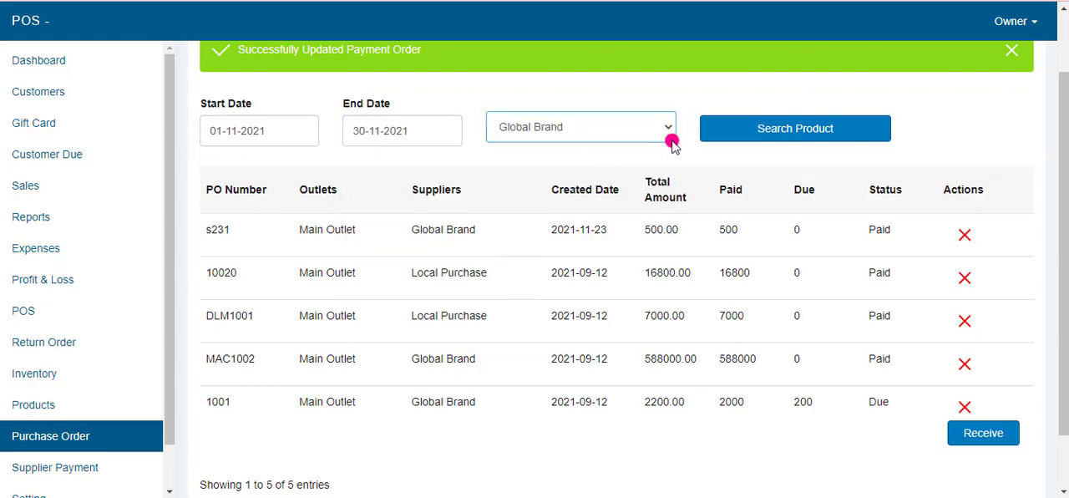
pyautogui.click(747, 134)
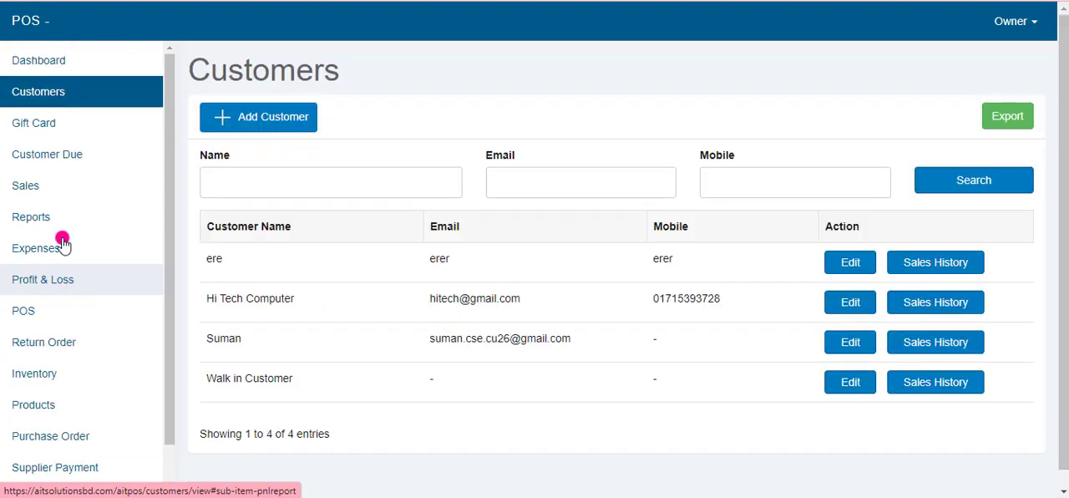
# Step: Open the POS sales screen, search the products for "as", and add the Asus core i3 Laptop to the sale
pyautogui.click(21, 313)
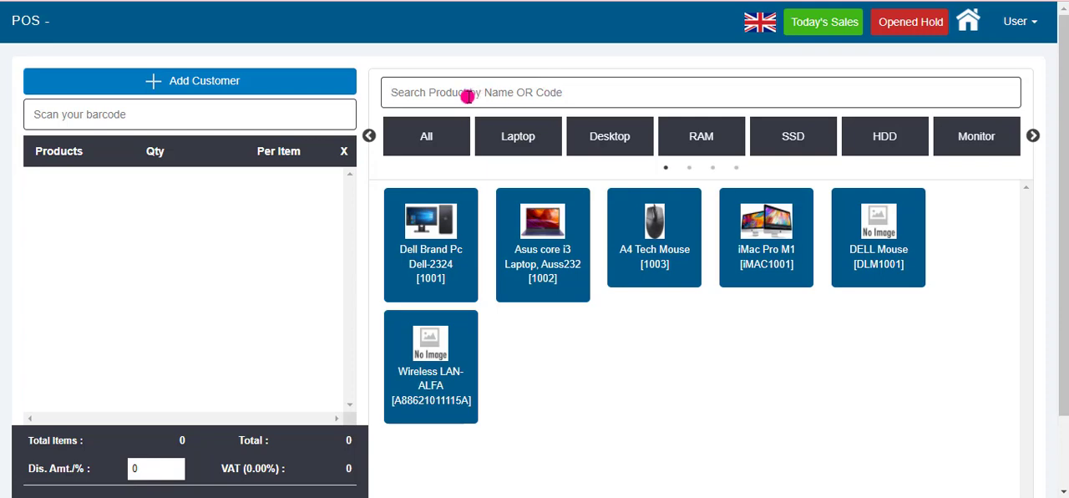
pyautogui.click(444, 91)
pyautogui.write('as')
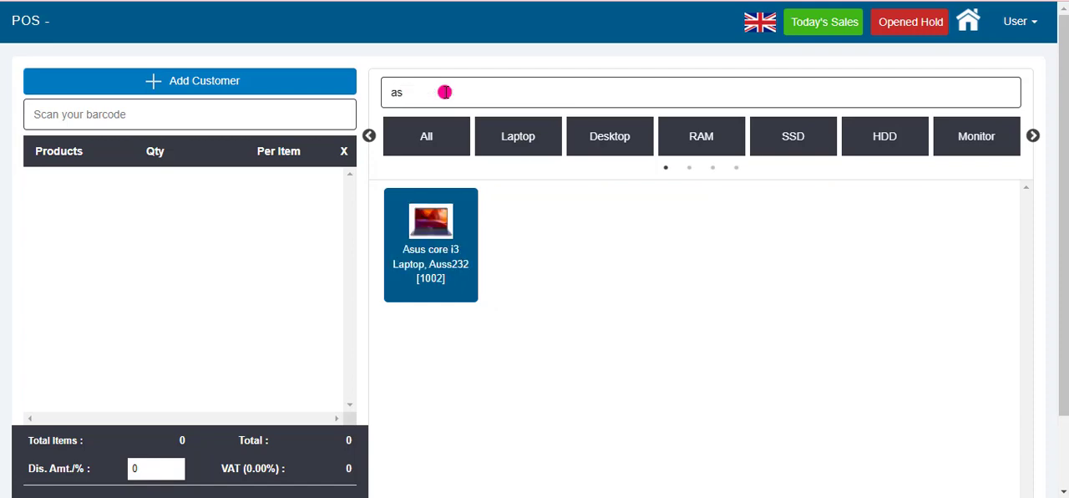
pyautogui.click(410, 236)
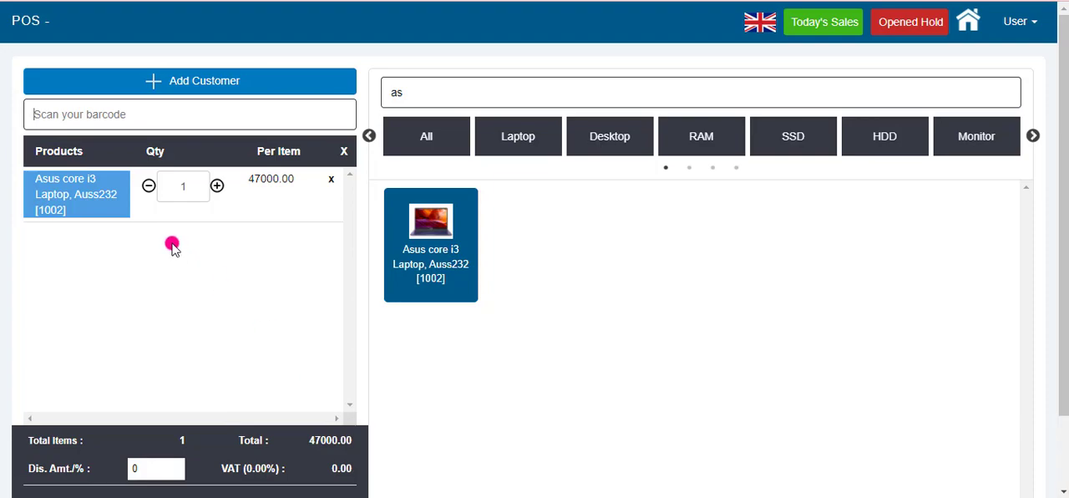
# Step: View the form for adding a new customer to the sale and dismiss it without entering anything
pyautogui.scroll(-2, 251, 419)
pyautogui.scroll(2, 248, 368)
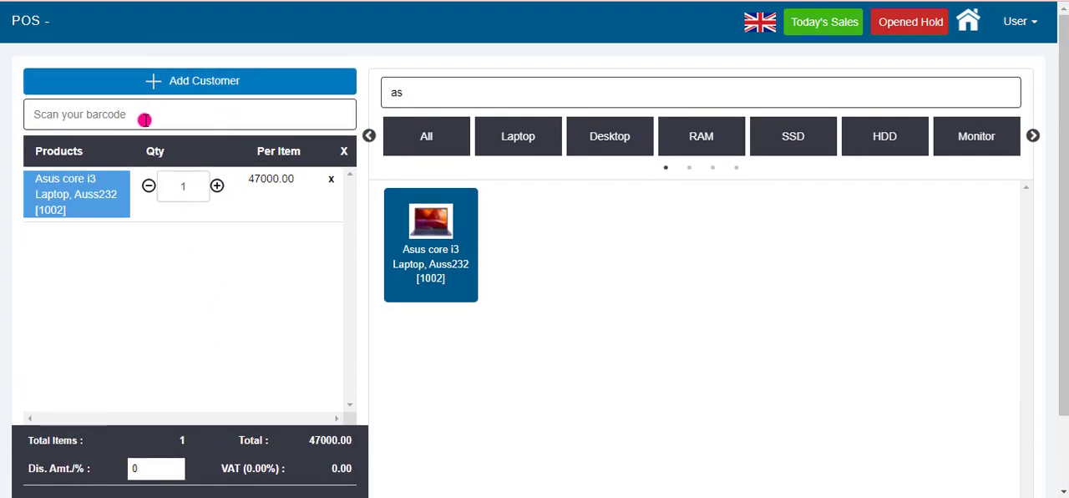
pyautogui.click(208, 81)
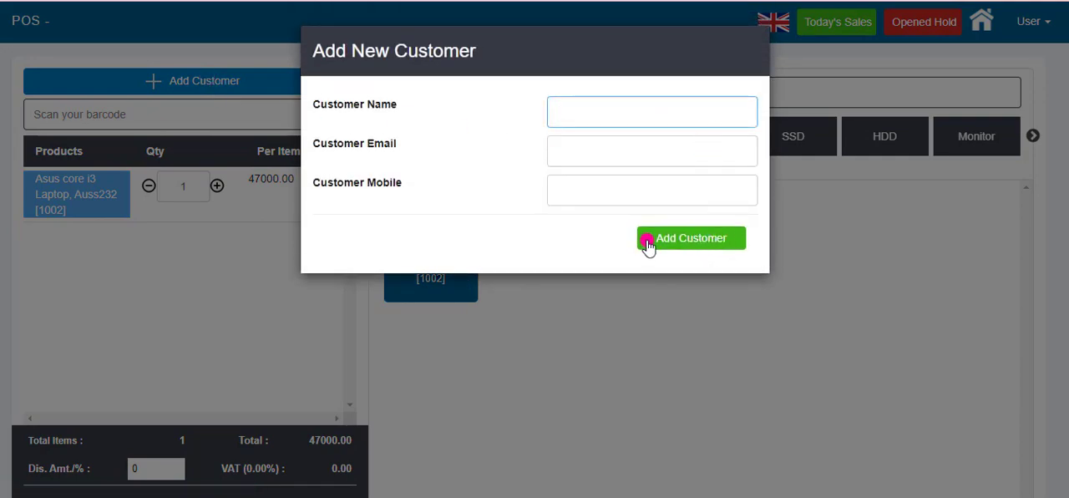
pyautogui.click(530, 319)
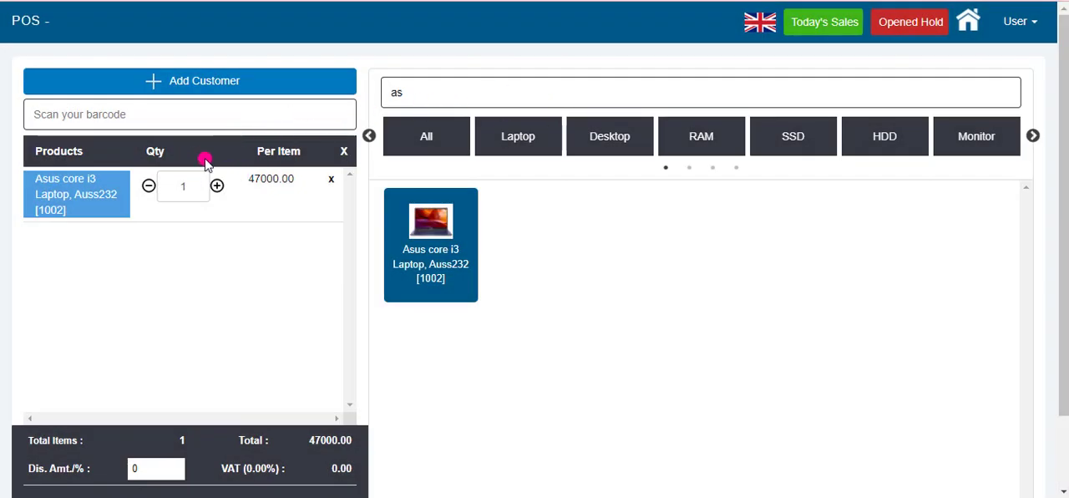
# Step: Start the payment for the laptop sale, keeping Walk in Customer as the customer and choosing Debit as the payment method
pyautogui.scroll(-1, 151, 388)
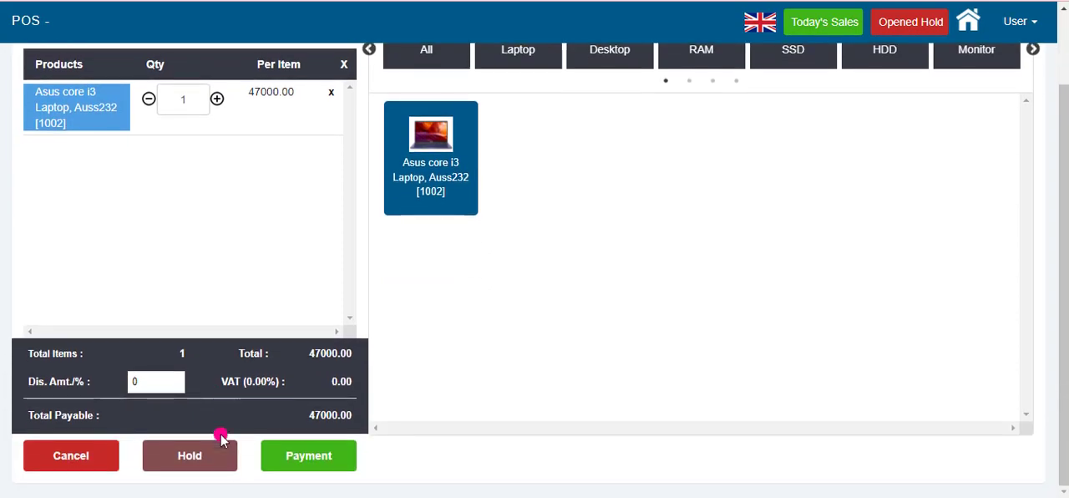
pyautogui.click(295, 465)
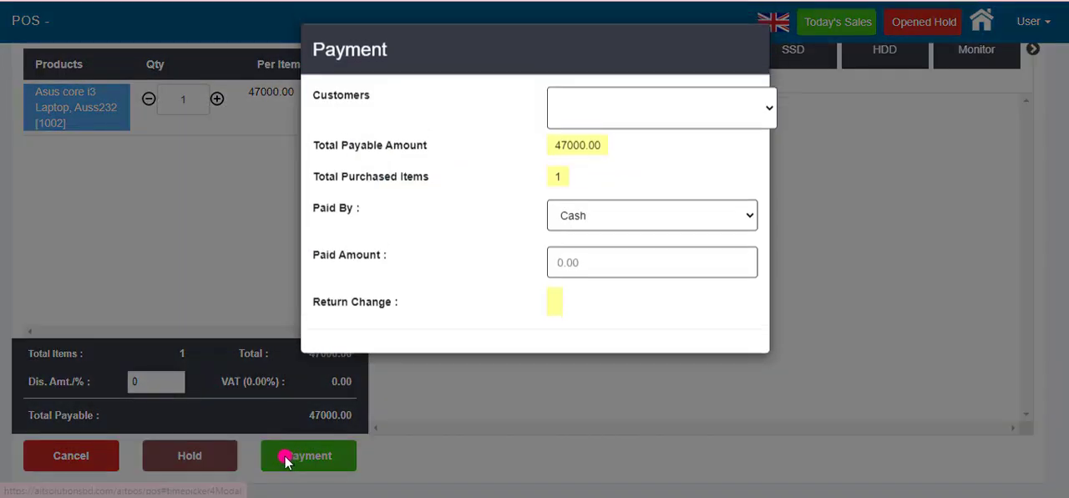
pyautogui.click(601, 115)
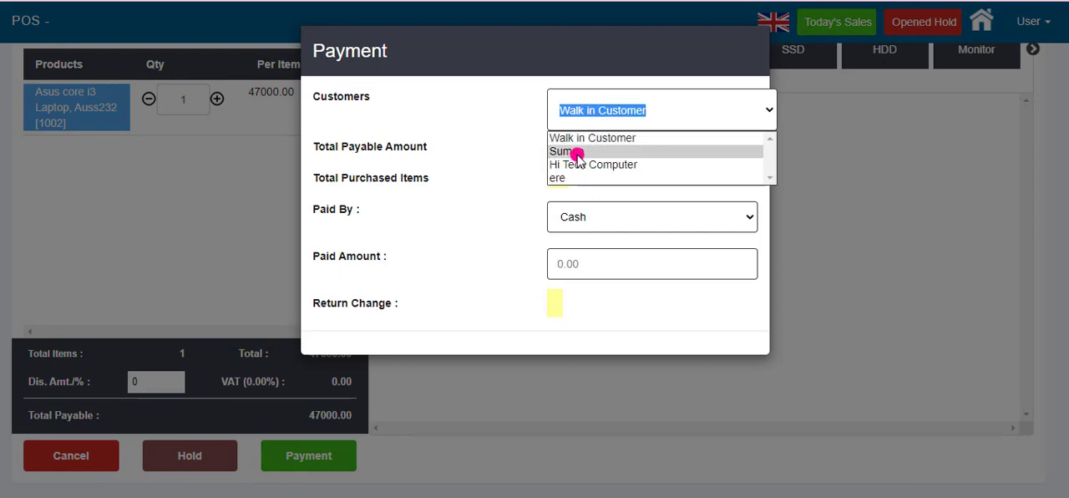
pyautogui.click(581, 138)
pyautogui.click(604, 121)
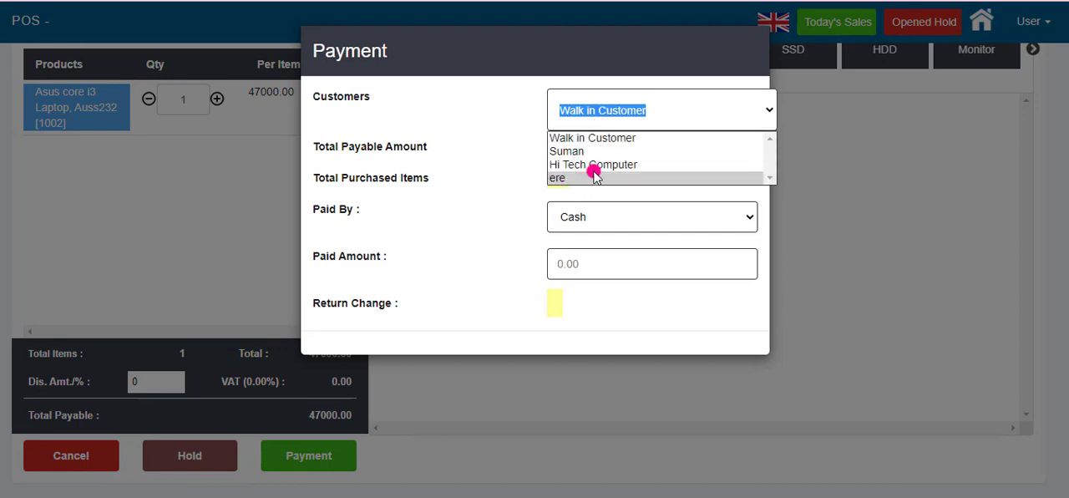
pyautogui.click(652, 194)
# Step: Set the paid amount to 20000 and submit the payment
pyautogui.click(598, 270)
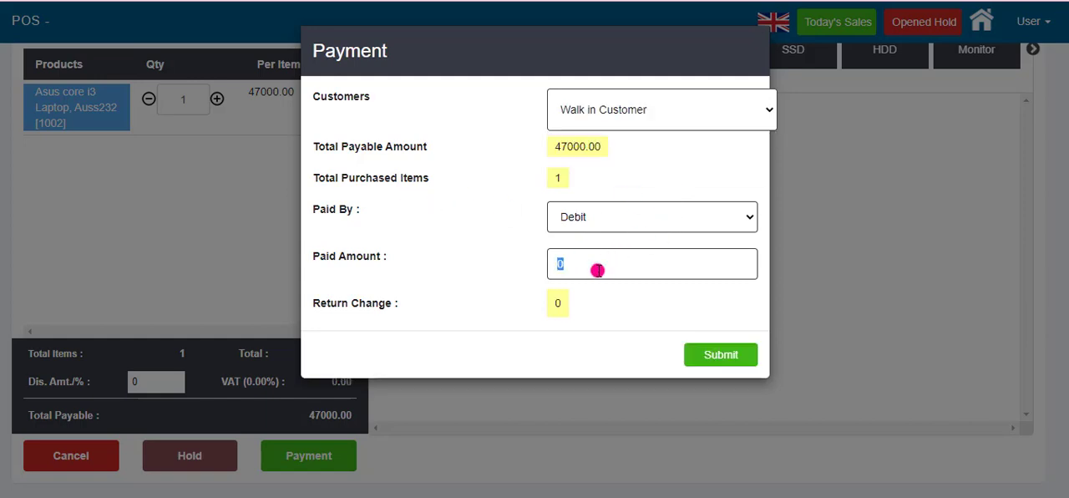
pyautogui.write('200')
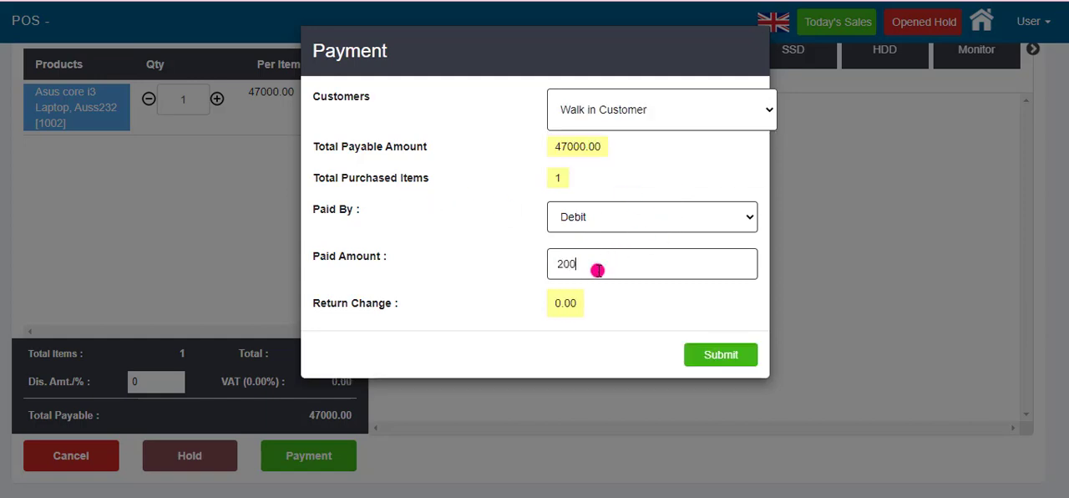
pyautogui.write('000')
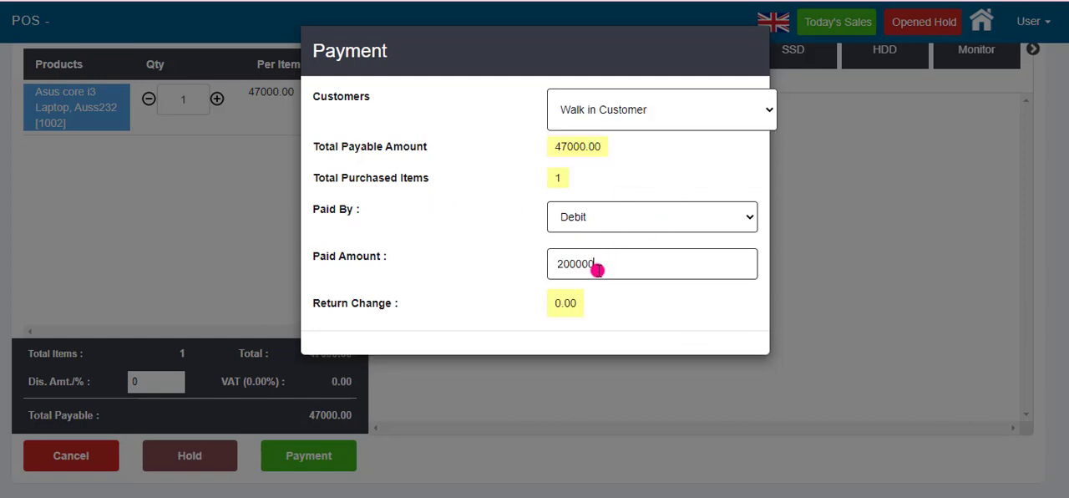
pyautogui.press('BackSpace')
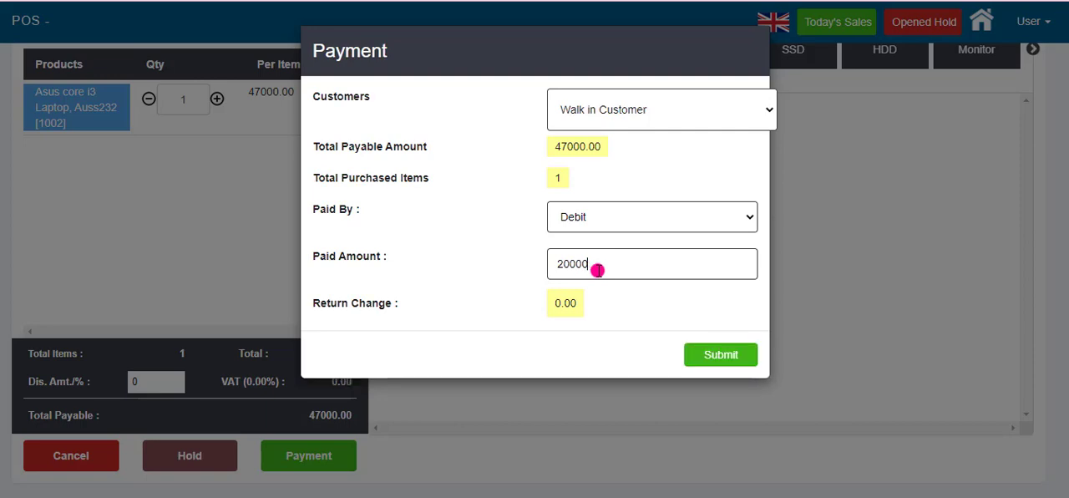
pyautogui.click(736, 362)
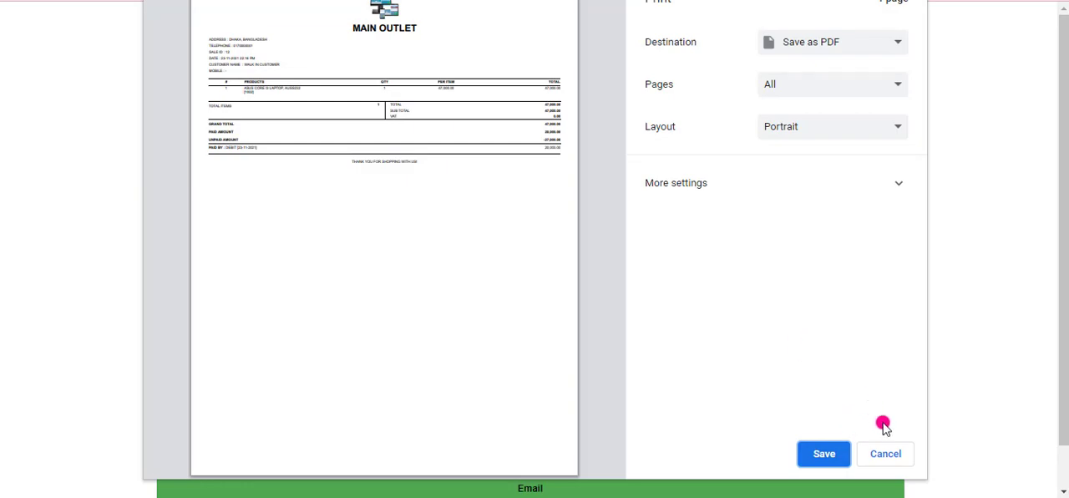
# Step: Dismiss the invoice's print dialog, then preview its A4 print version and cancel the printing
pyautogui.click(887, 457)
pyautogui.scroll(-1, 592, 332)
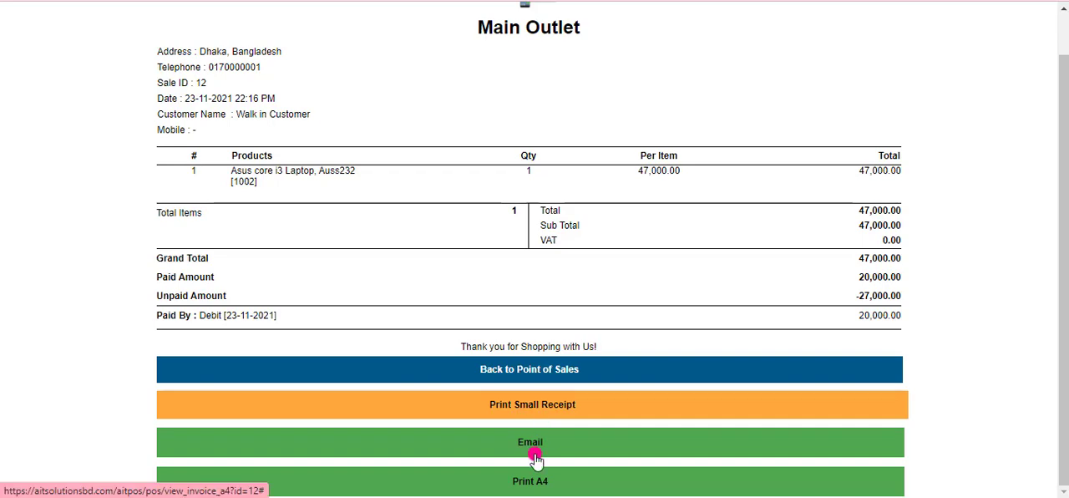
pyautogui.click(521, 482)
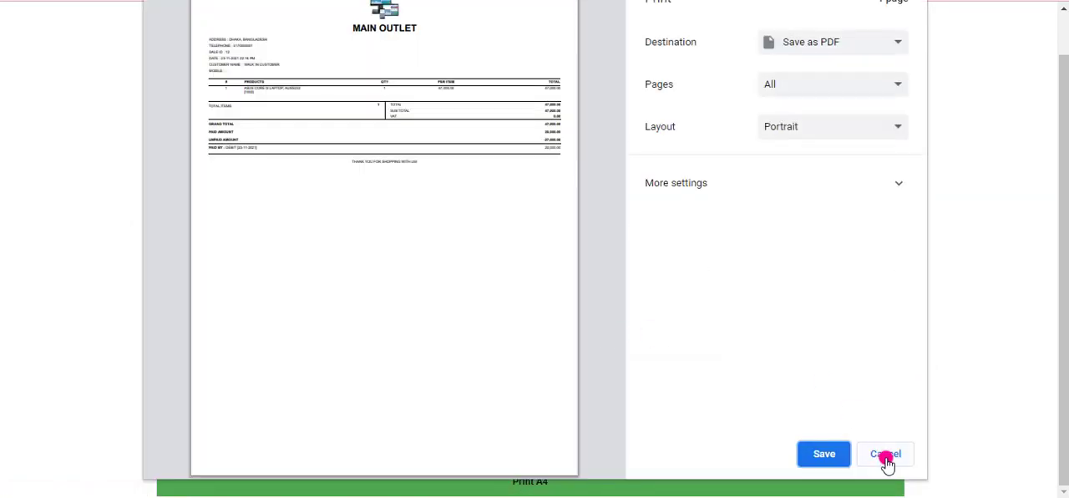
pyautogui.click(885, 461)
# Step: View the small receipt version of the sale and its e-mail prompt, cancelling both printing and sending
pyautogui.click(526, 407)
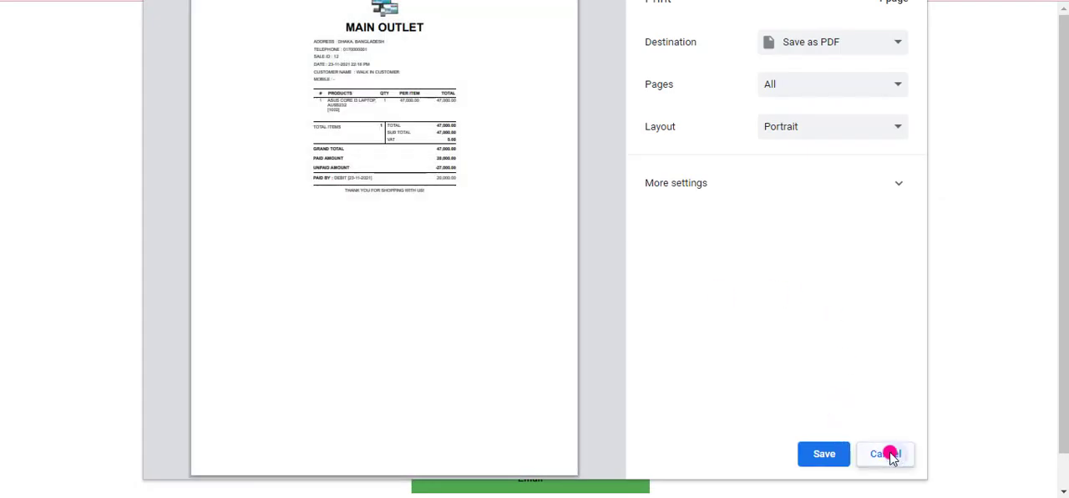
pyautogui.click(889, 456)
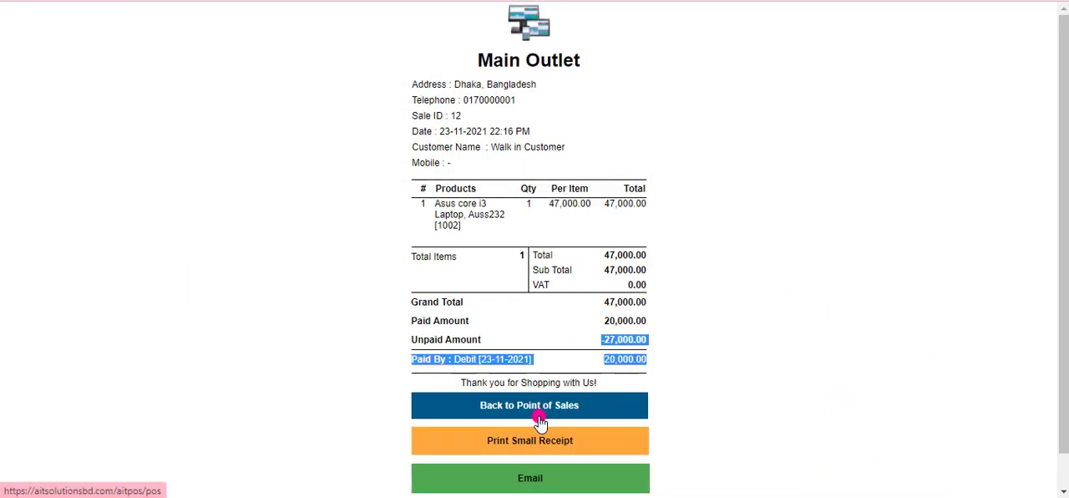
pyautogui.click(531, 479)
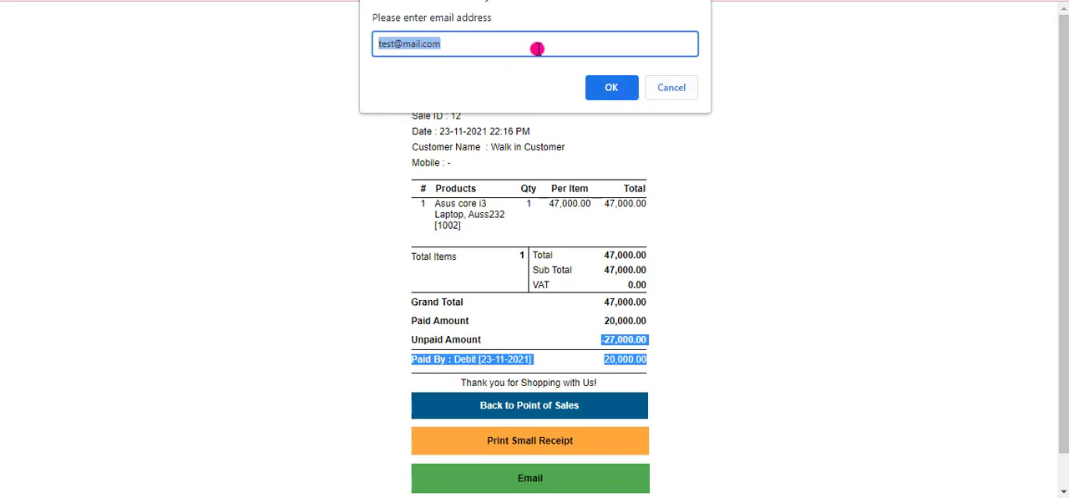
pyautogui.click(673, 88)
# Step: Open today's sales and view the printable receipt of the walk-in customer's sale, cancelling the print
pyautogui.scroll(-1, 530, 373)
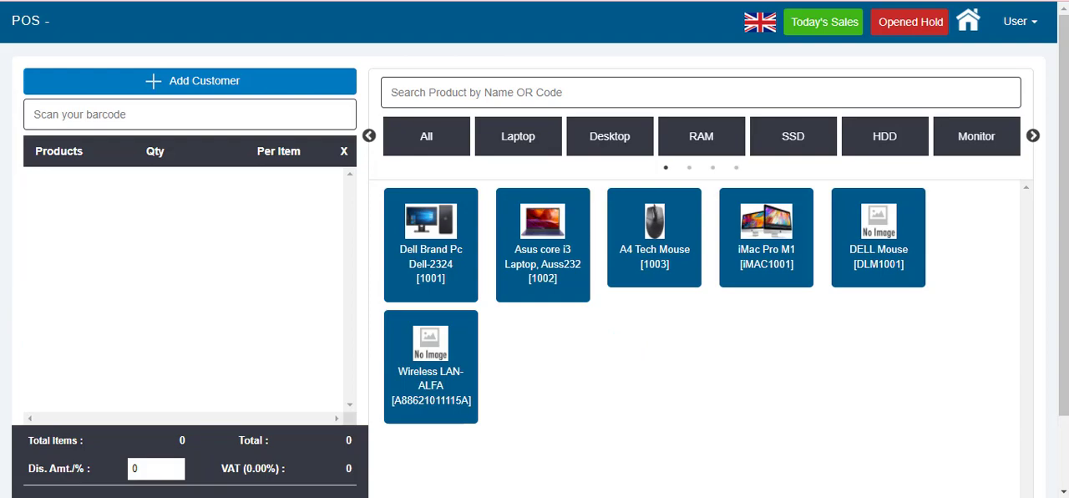
pyautogui.scroll(-1, 341, 234)
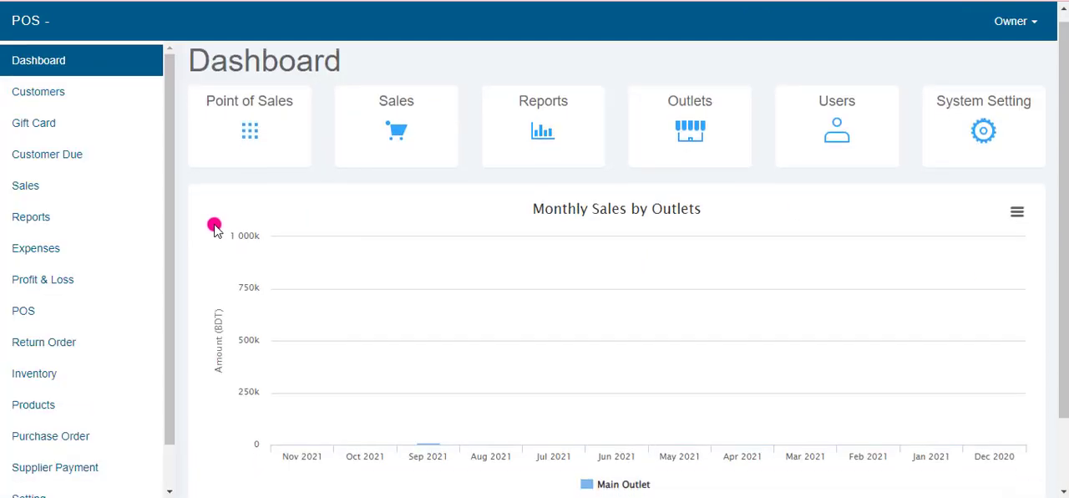
pyautogui.scroll(-1, 215, 226)
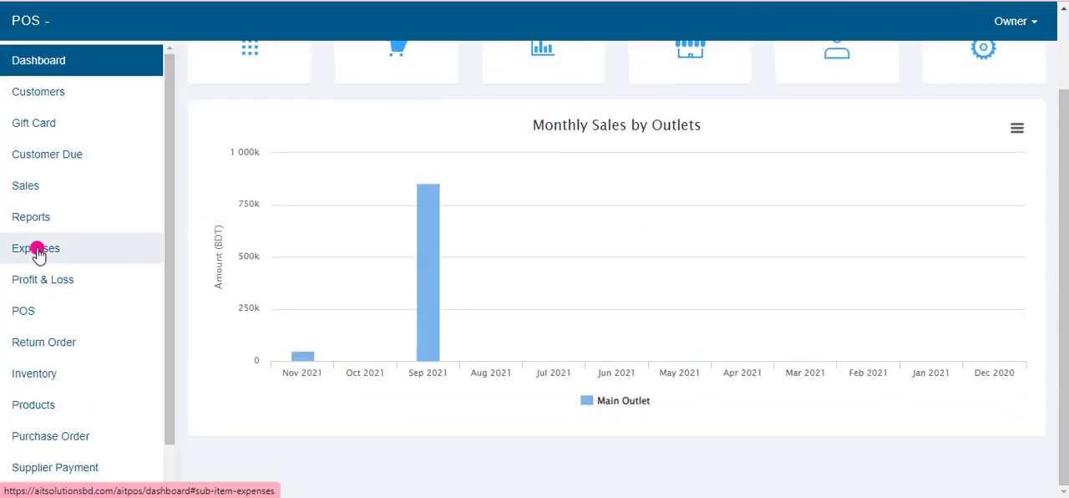
pyautogui.click(41, 187)
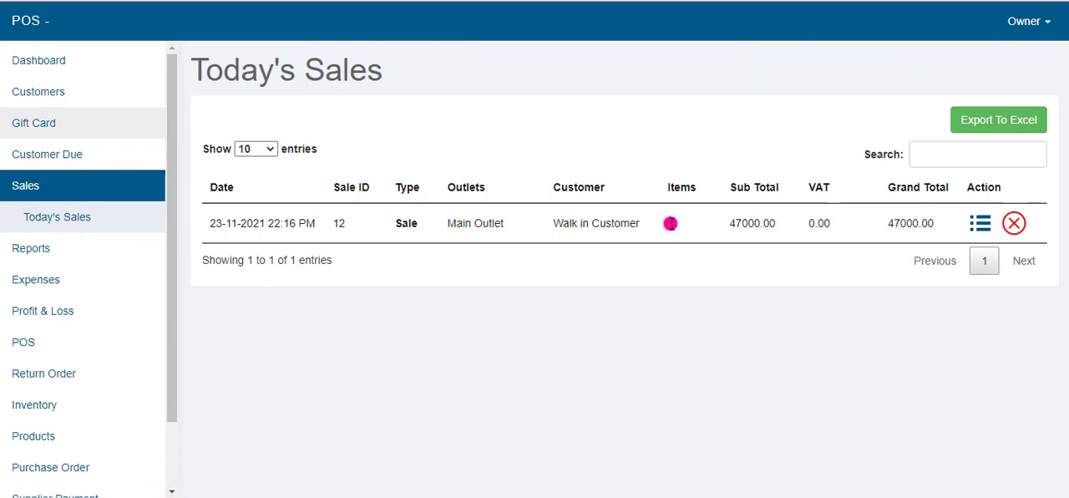
pyautogui.click(938, 156)
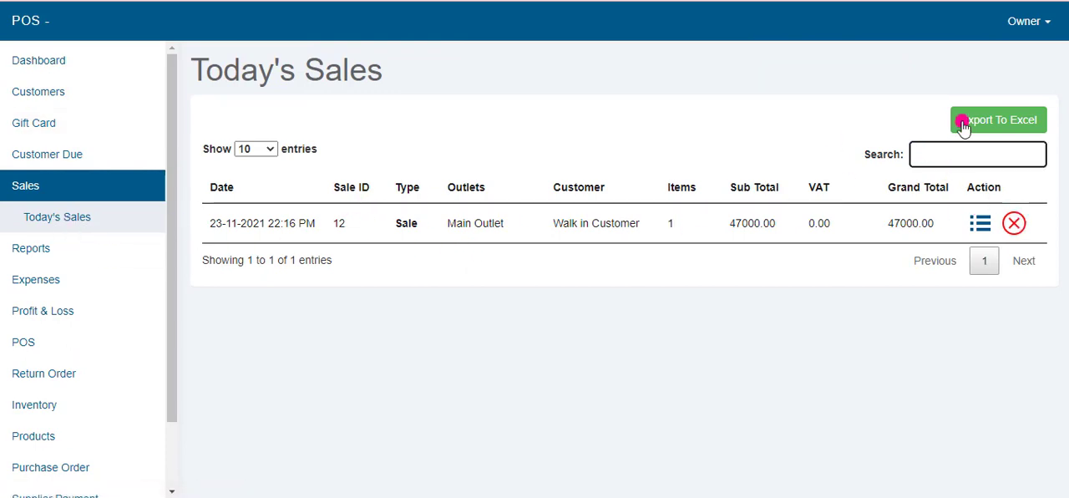
pyautogui.click(979, 224)
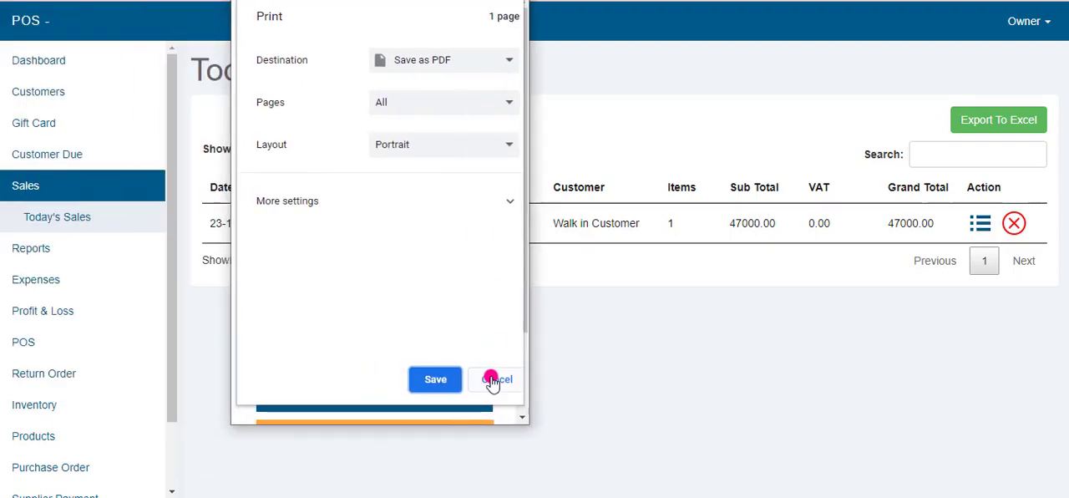
pyautogui.click(495, 379)
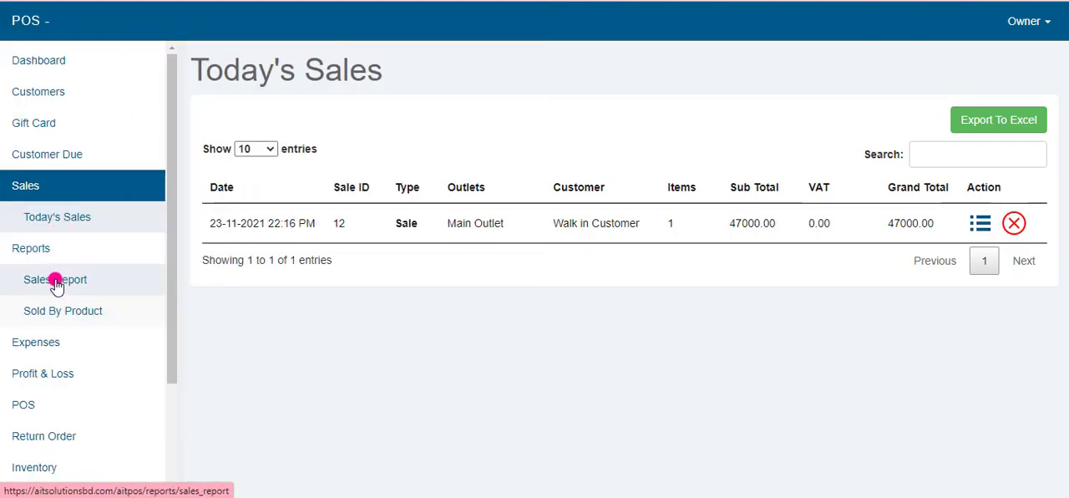
# Step: Generate the sales report for Main Outlet with all payment methods from 01-11-2021 to 30-11-2021 and review its totals
pyautogui.click(53, 280)
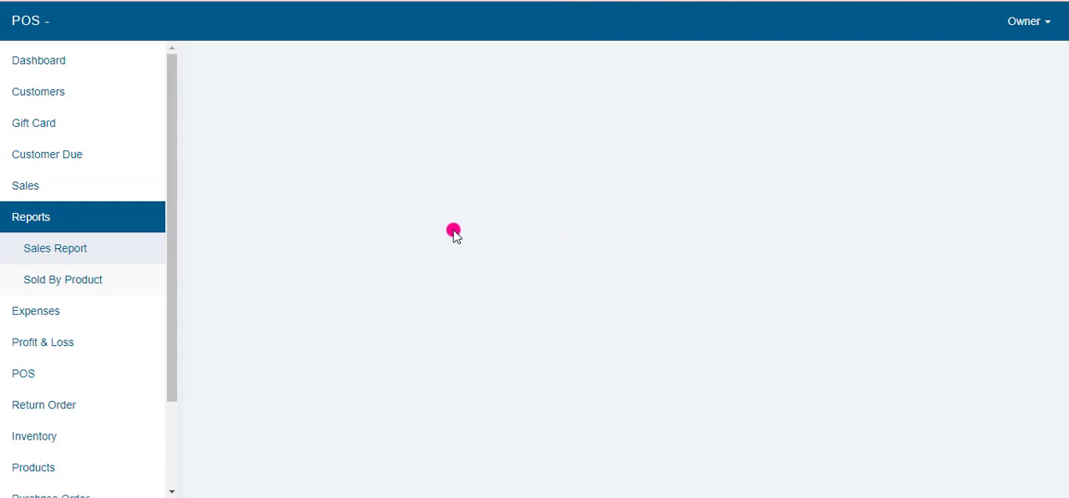
pyautogui.click(345, 142)
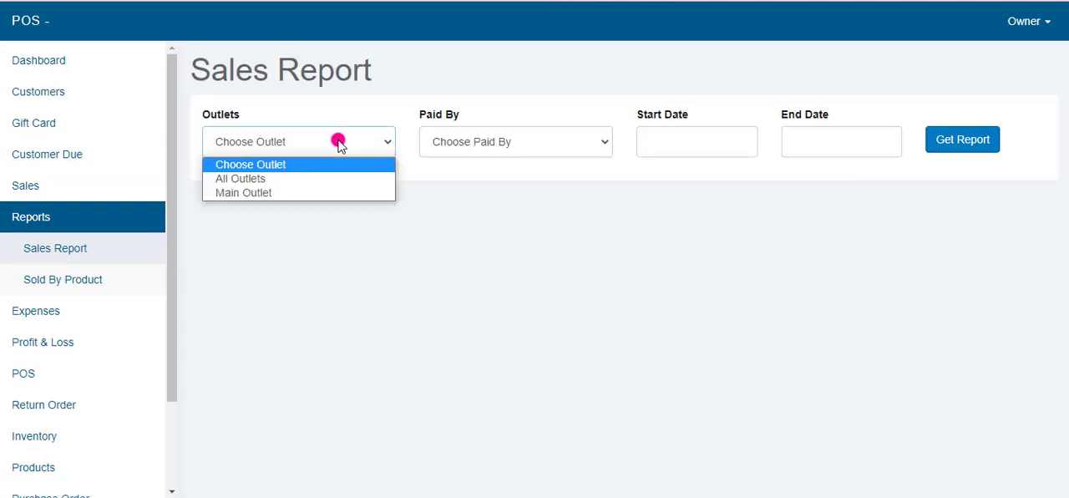
pyautogui.click(282, 194)
pyautogui.click(520, 143)
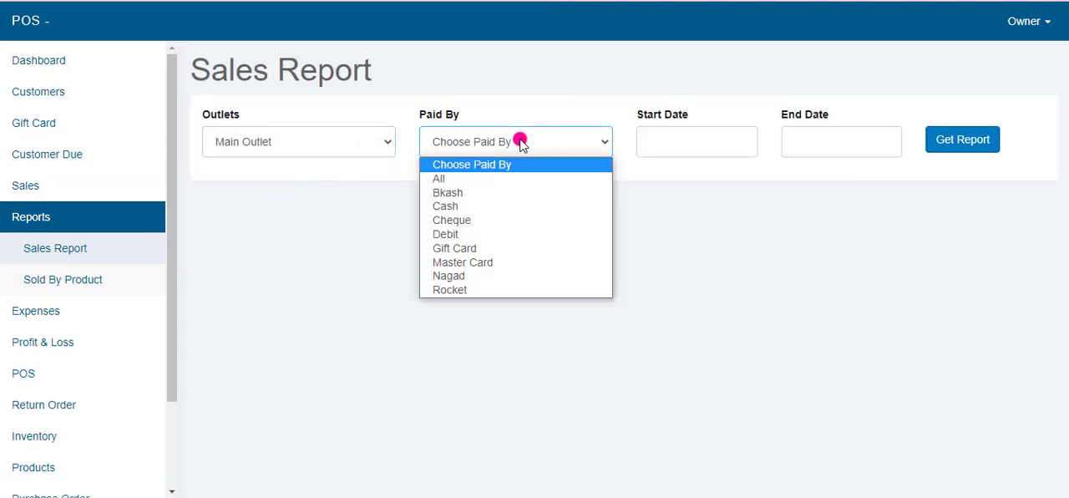
pyautogui.click(459, 178)
pyautogui.click(672, 147)
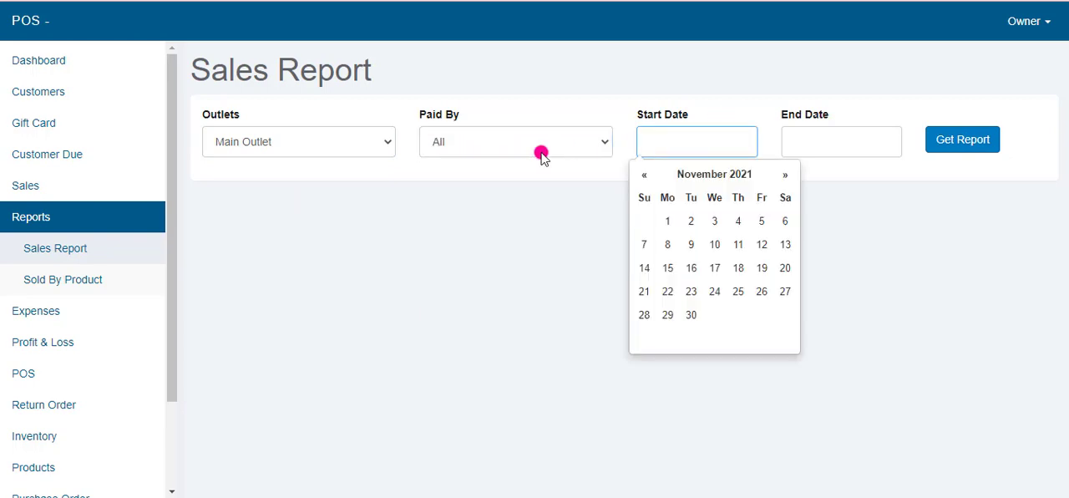
pyautogui.click(667, 220)
pyautogui.click(823, 139)
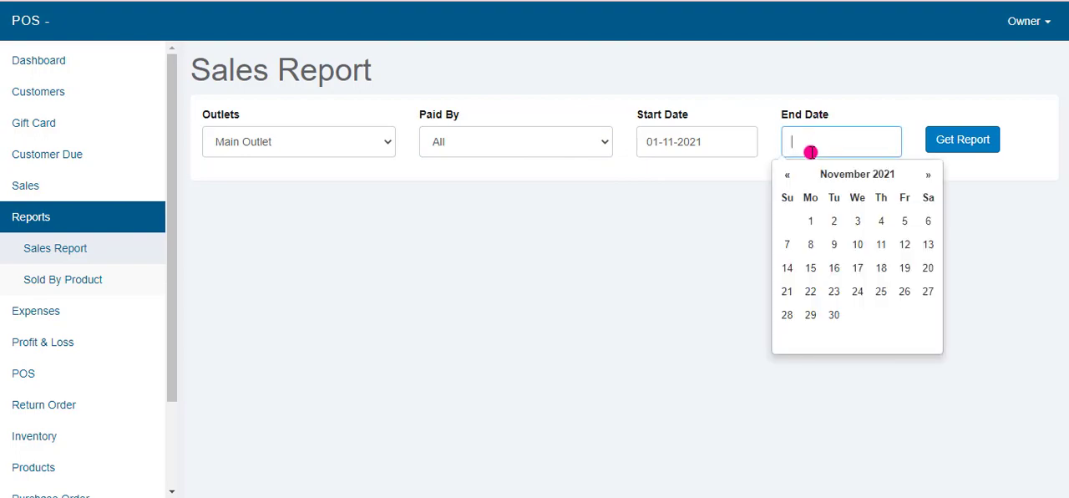
pyautogui.click(834, 317)
pyautogui.click(962, 141)
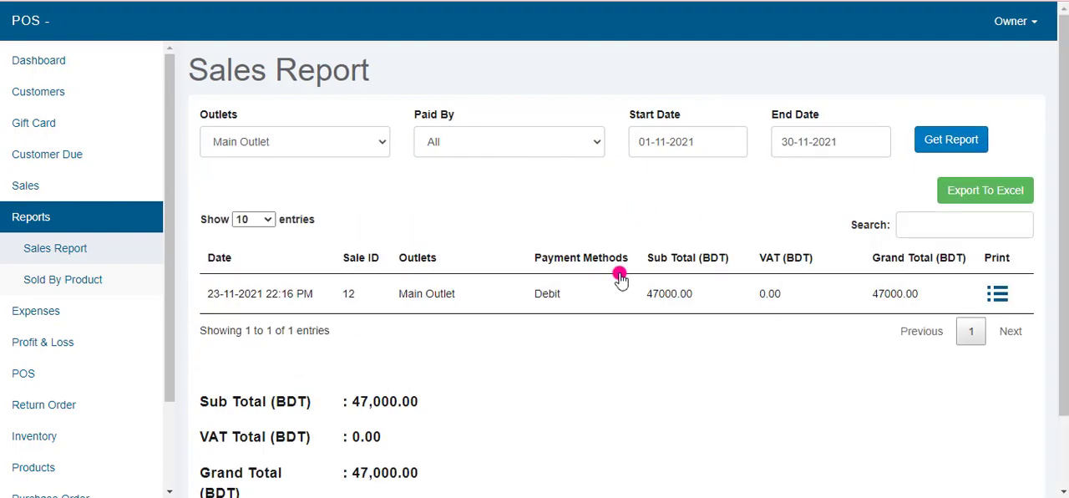
pyautogui.scroll(-1, 463, 355)
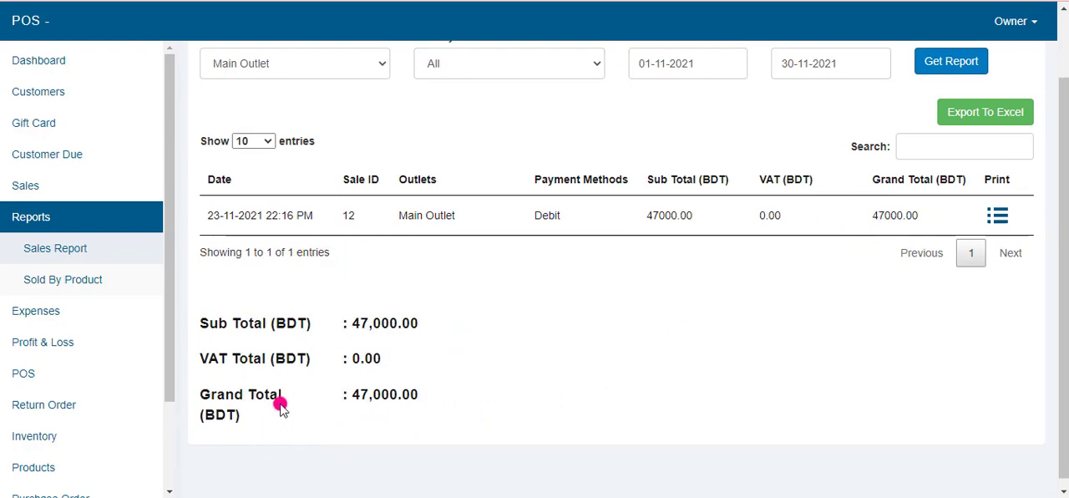
# Step: Generate the Sold By Product report from 01-11-2021 to 30-11-2021 and check the laptop's total sold quantity
pyautogui.click(63, 282)
pyautogui.click(363, 149)
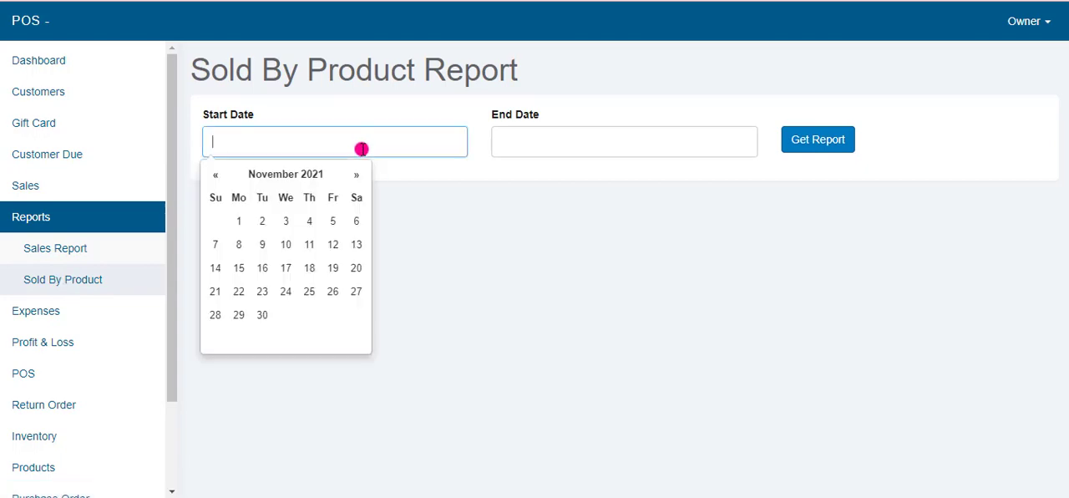
pyautogui.click(242, 220)
pyautogui.click(630, 133)
pyautogui.click(547, 315)
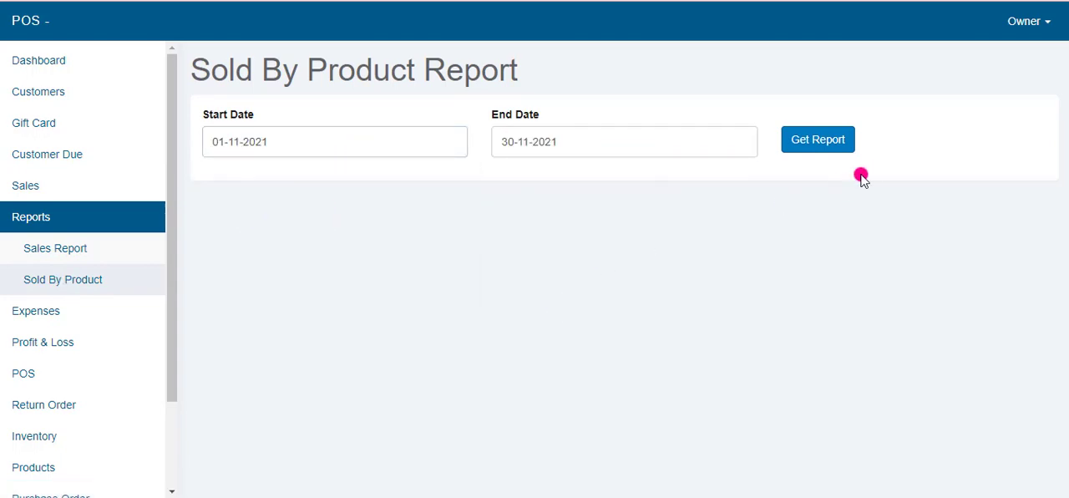
pyautogui.click(833, 141)
pyautogui.moveTo(925, 286); pyautogui.dragTo(959, 288)
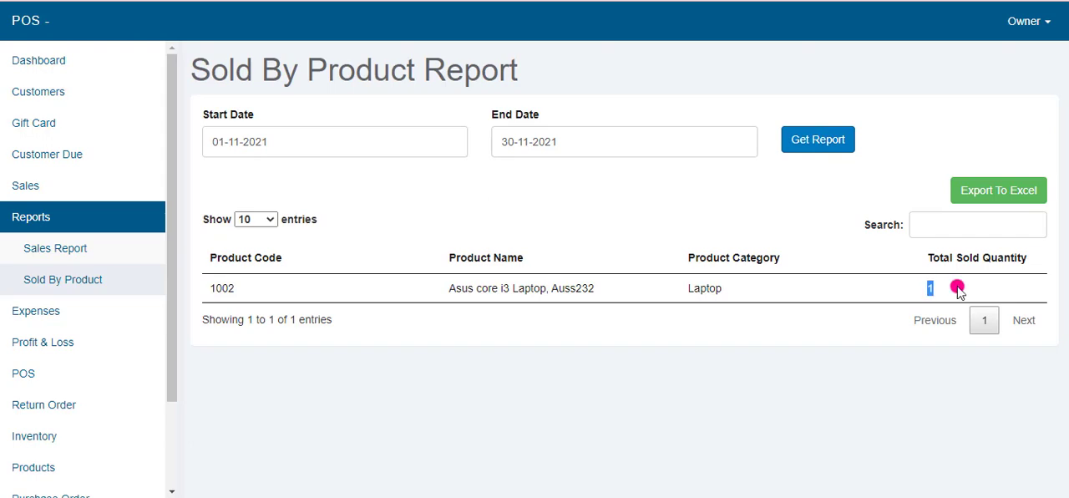
pyautogui.click(997, 202)
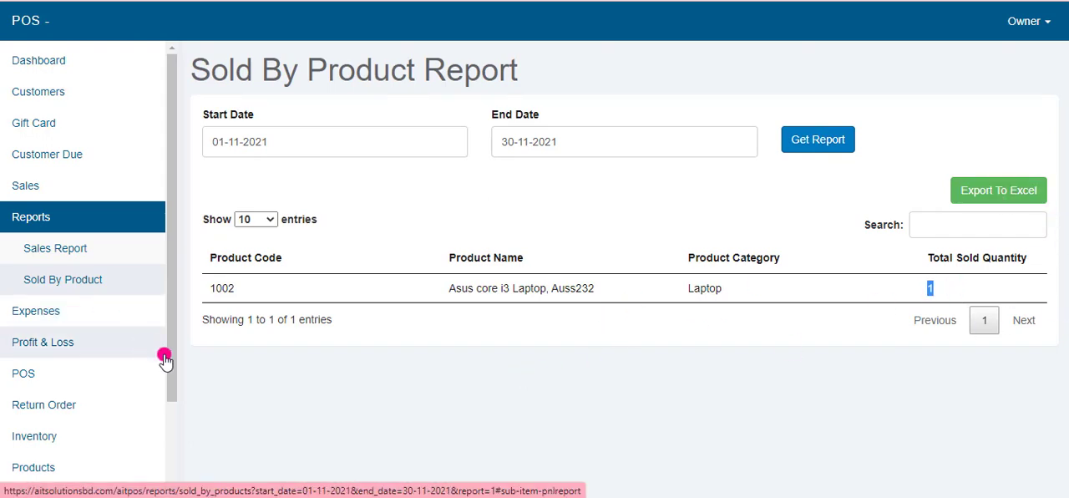
# Step: Open the expenses list, then review the available expense categories, including Convence, Carrying Cost and Staff Salary
pyautogui.scroll(-2, 100, 347)
pyautogui.click(45, 234)
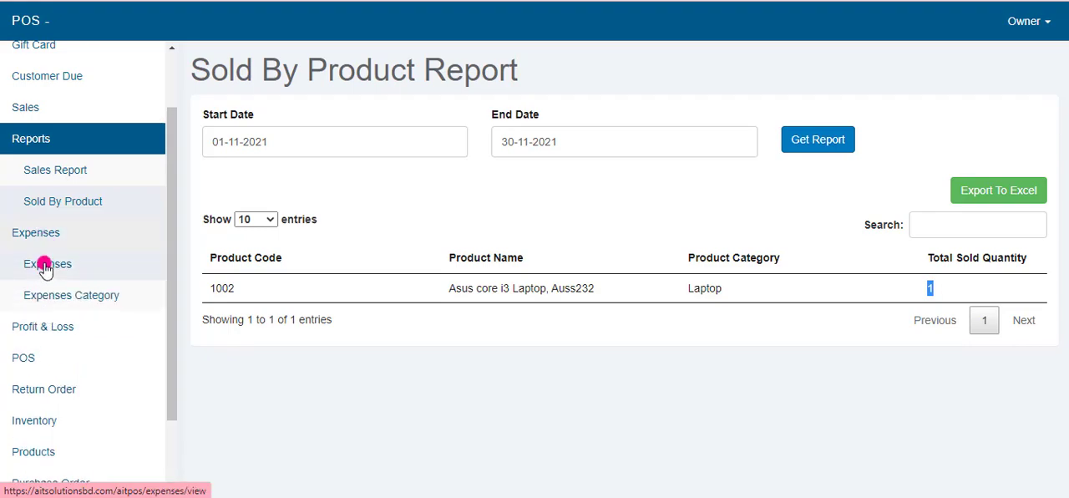
pyautogui.click(44, 266)
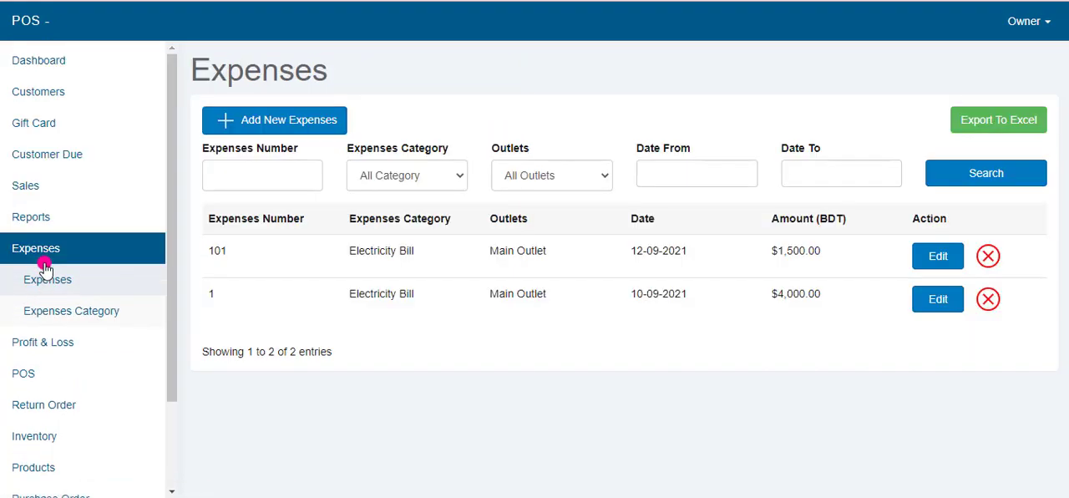
pyautogui.click(65, 314)
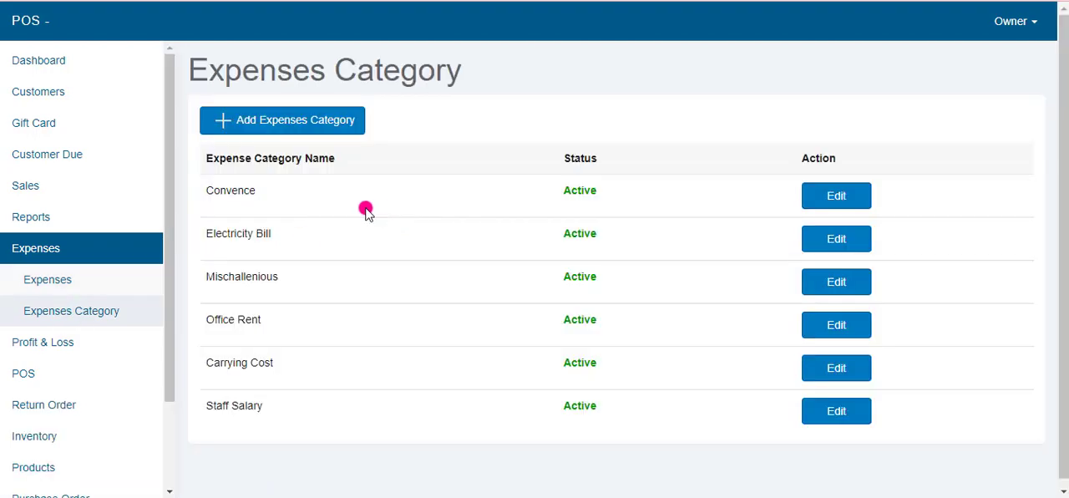
pyautogui.moveTo(211, 187); pyautogui.dragTo(249, 231)
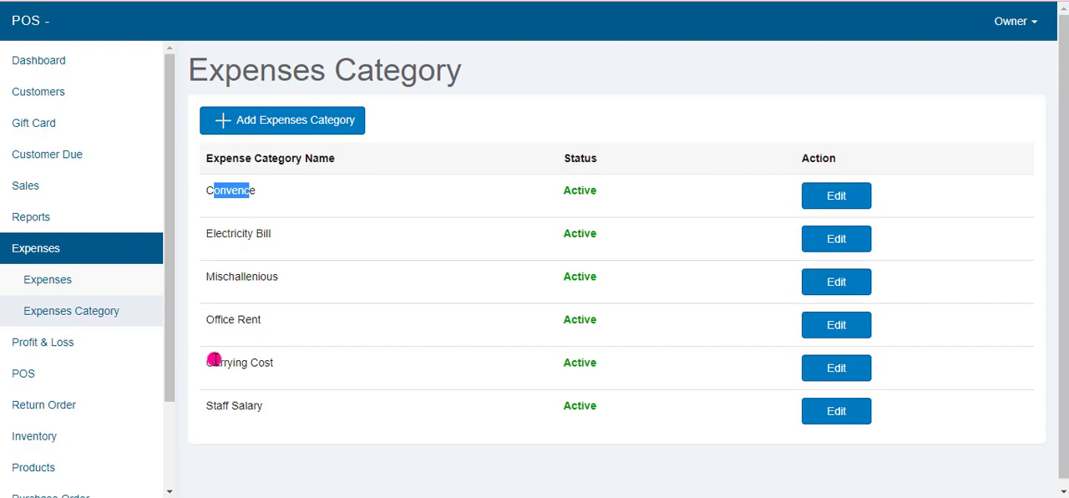
pyautogui.moveTo(214, 359); pyautogui.dragTo(382, 365)
pyautogui.moveTo(208, 404); pyautogui.dragTo(297, 409)
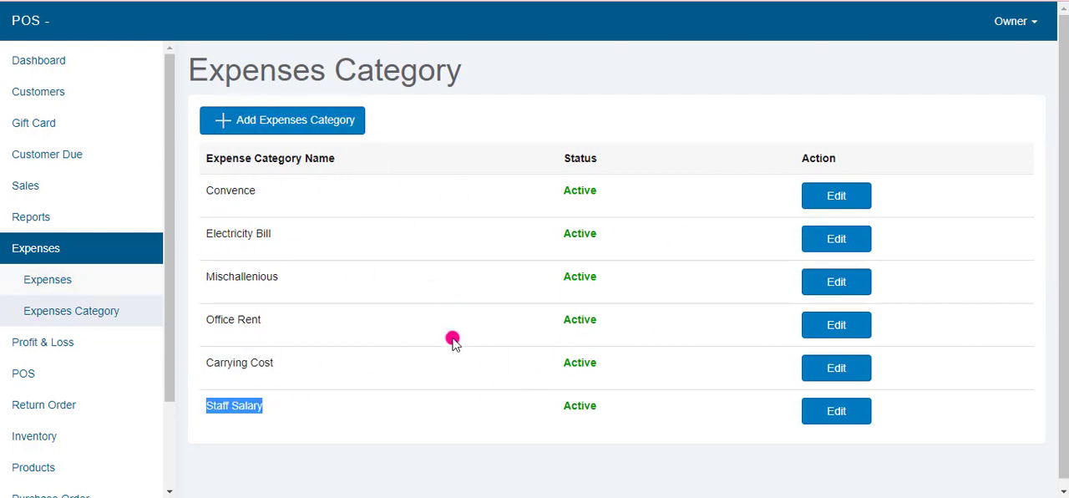
# Step: Add a new expense numbered sdf for Main Outlet in the Convence category, dated 03-11-2021, with amount 233
pyautogui.click(65, 284)
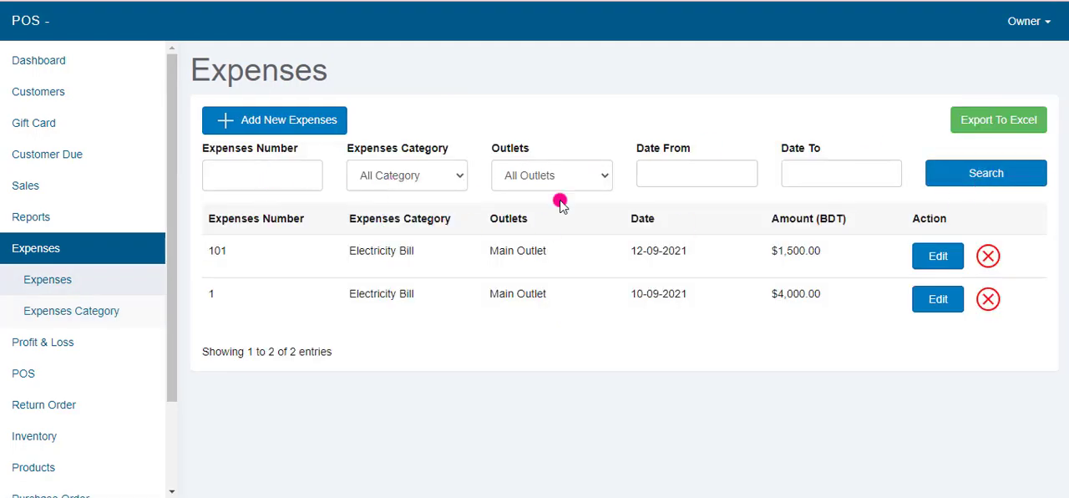
pyautogui.click(258, 123)
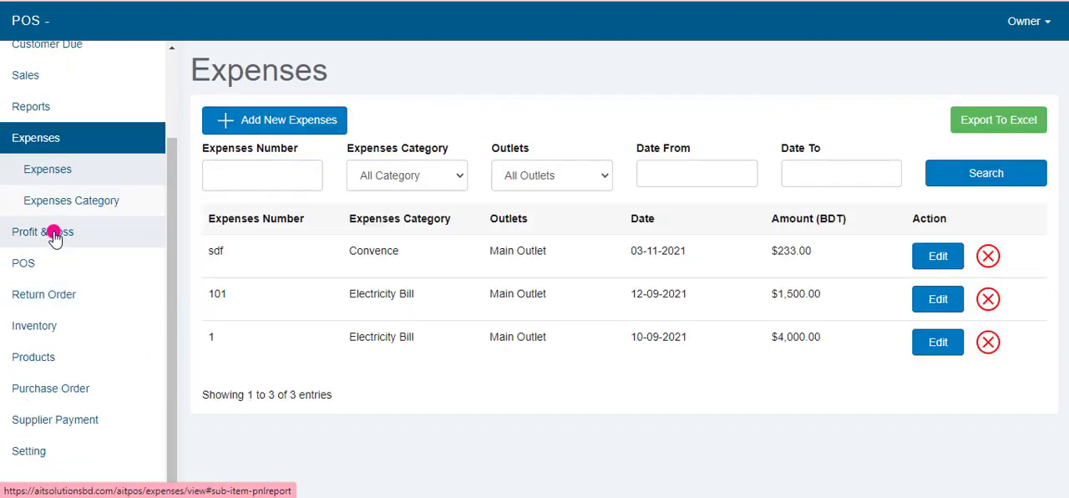
# Step: Open the monthly Profit & Loss chart by outlets and examine the formula given beneath it
pyautogui.click(50, 231)
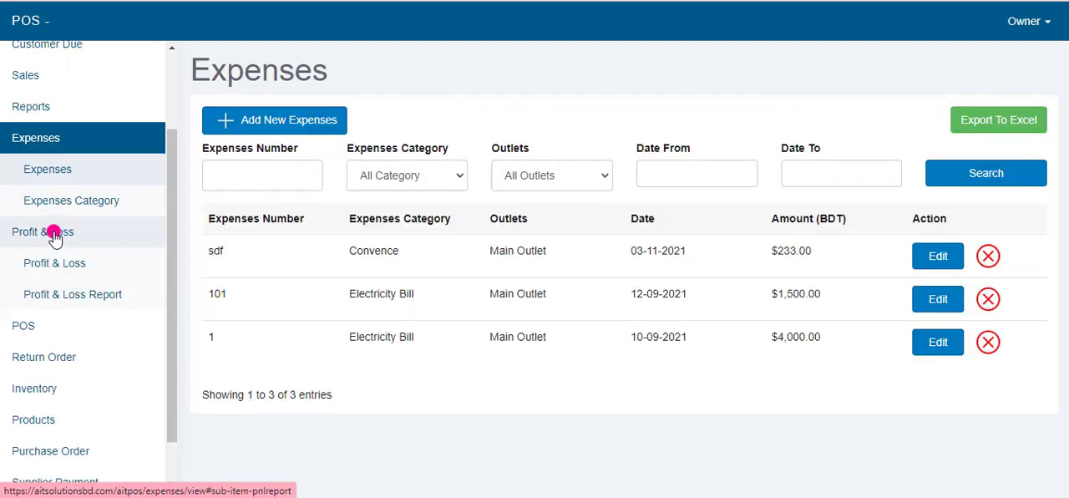
pyautogui.click(58, 269)
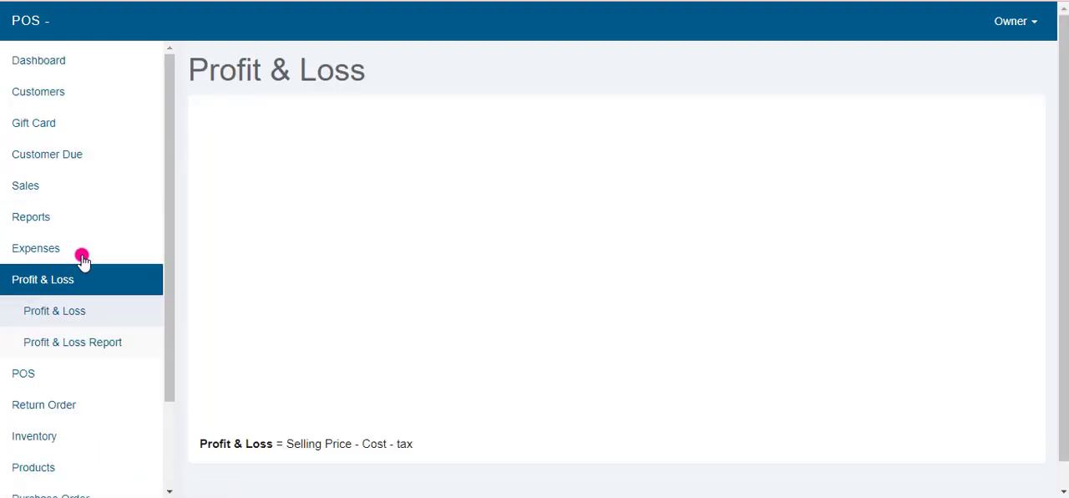
pyautogui.scroll(-1, 637, 392)
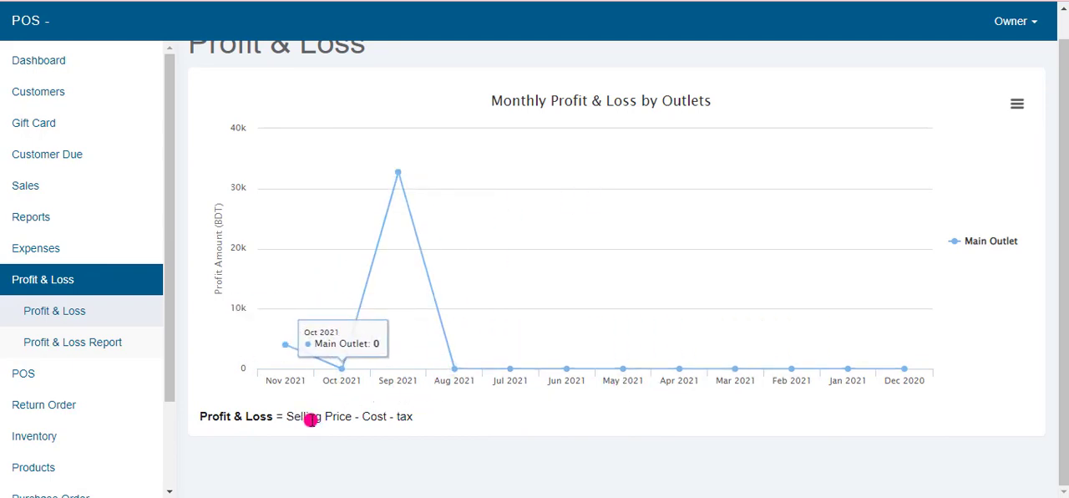
pyautogui.moveTo(278, 418); pyautogui.dragTo(465, 430)
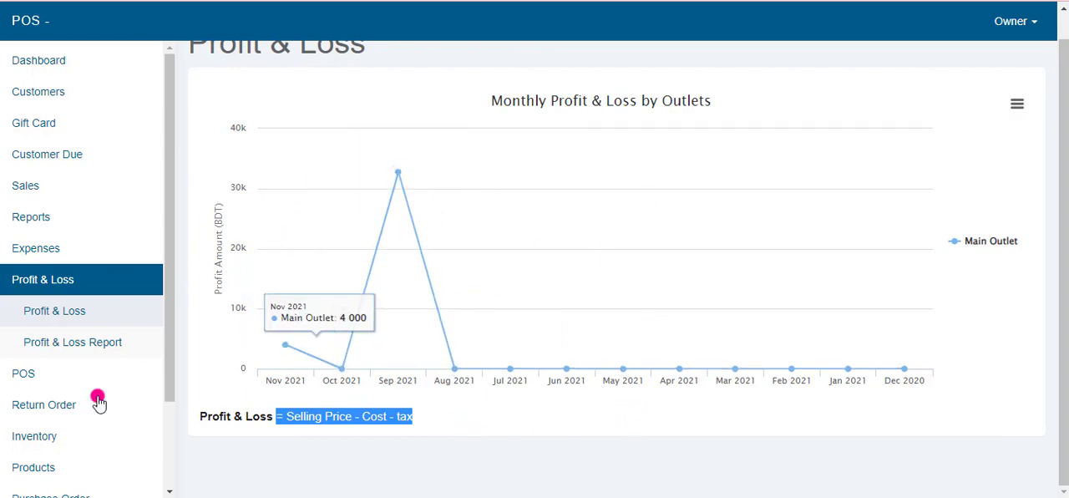
# Step: Generate the Profit & Loss Report for All Outlets from 01-11-2020 to 30-11-2021
pyautogui.click(75, 344)
pyautogui.click(336, 144)
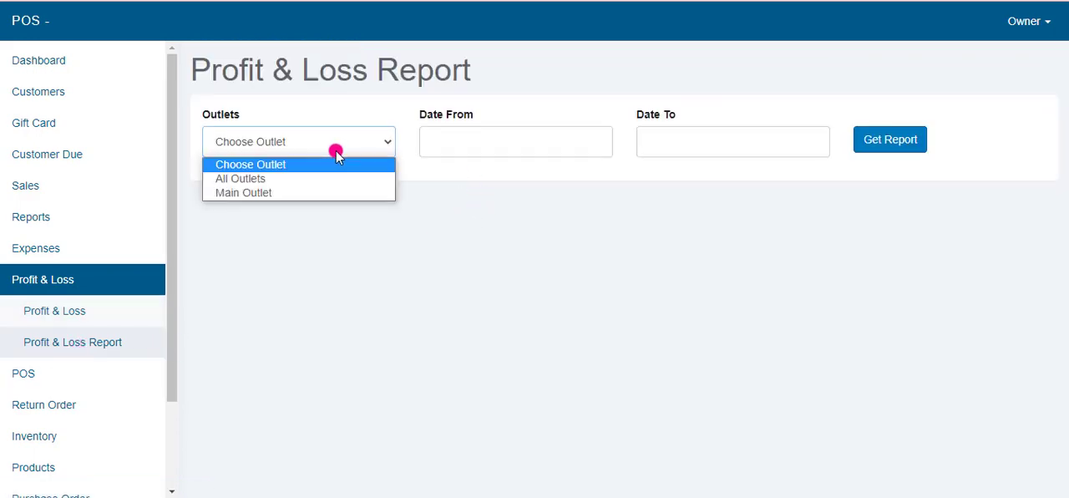
pyautogui.click(285, 179)
pyautogui.click(501, 133)
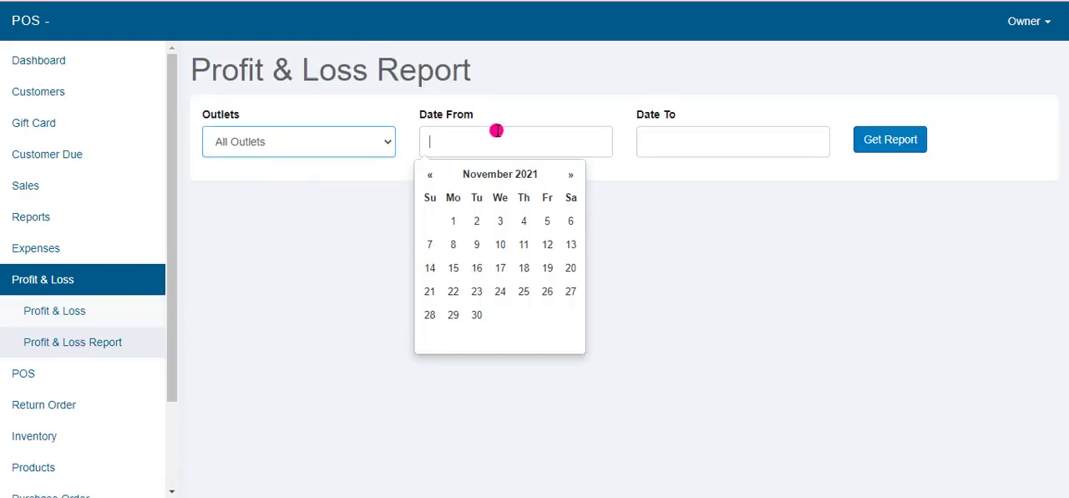
pyautogui.click(451, 222)
pyautogui.click(500, 138)
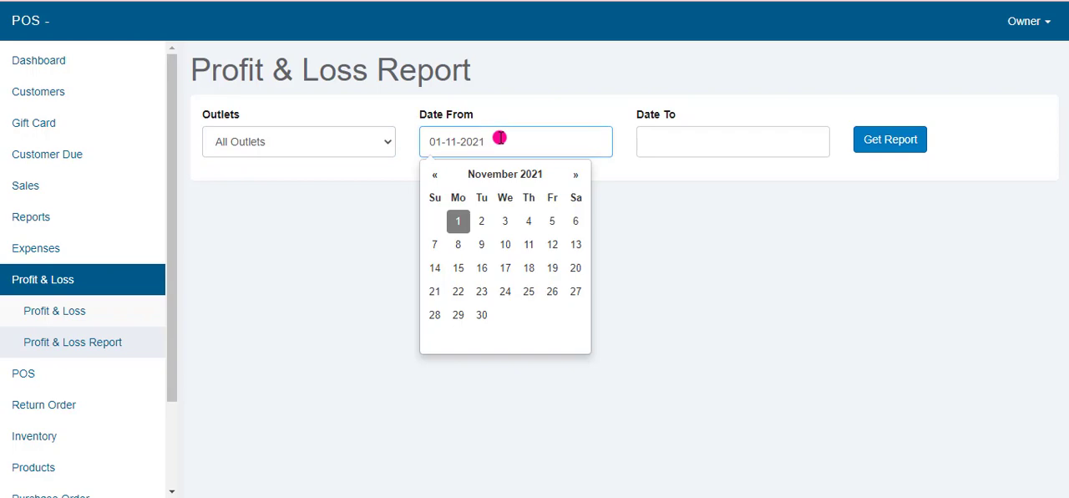
pyautogui.press('BackSpace')
pyautogui.write('0')
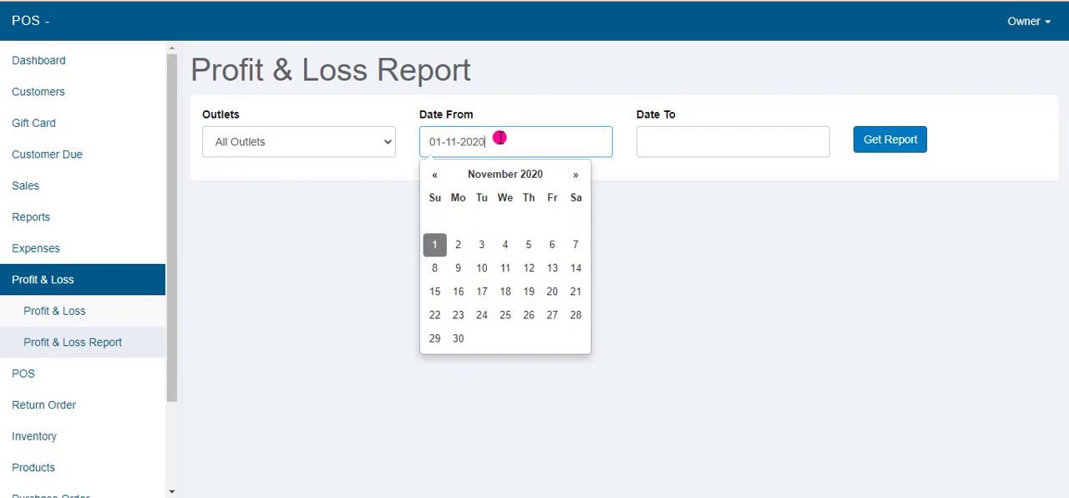
pyautogui.click(692, 140)
pyautogui.click(693, 315)
pyautogui.click(886, 142)
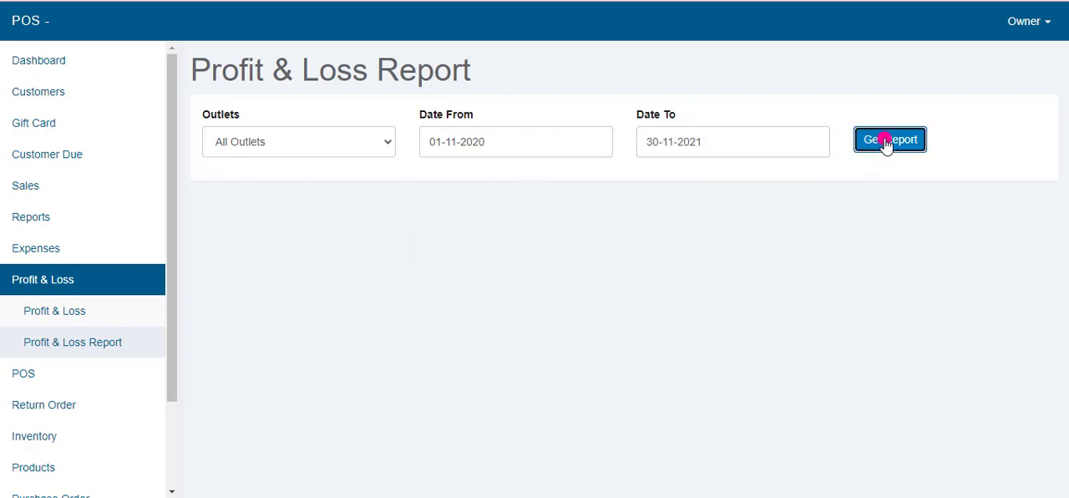
# Step: Review the Profit & Loss Report's sales rows and its grand, cost, VAT and profit totals
pyautogui.scroll(-8, 456, 301)
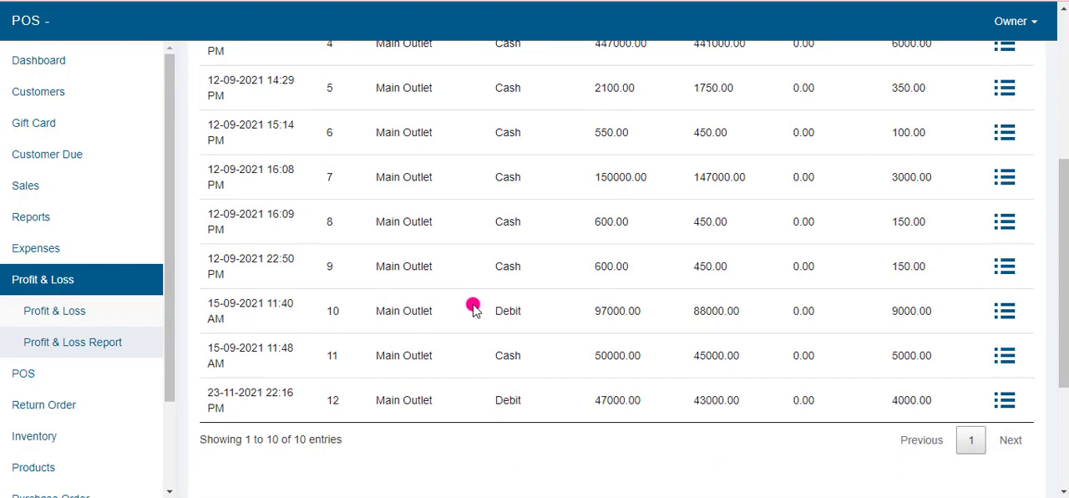
pyautogui.scroll(-5, 262, 260)
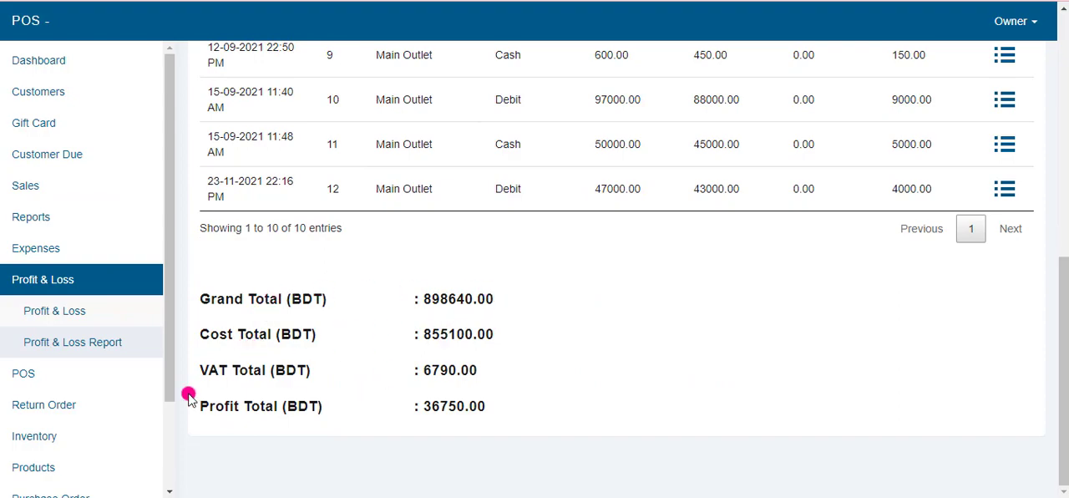
pyautogui.moveTo(424, 406); pyautogui.dragTo(560, 401)
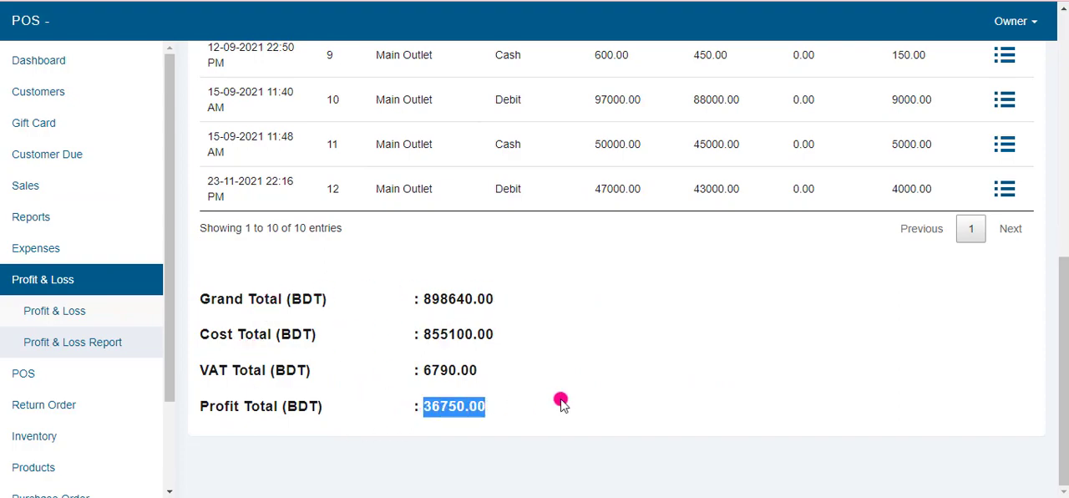
pyautogui.scroll(2, 501, 410)
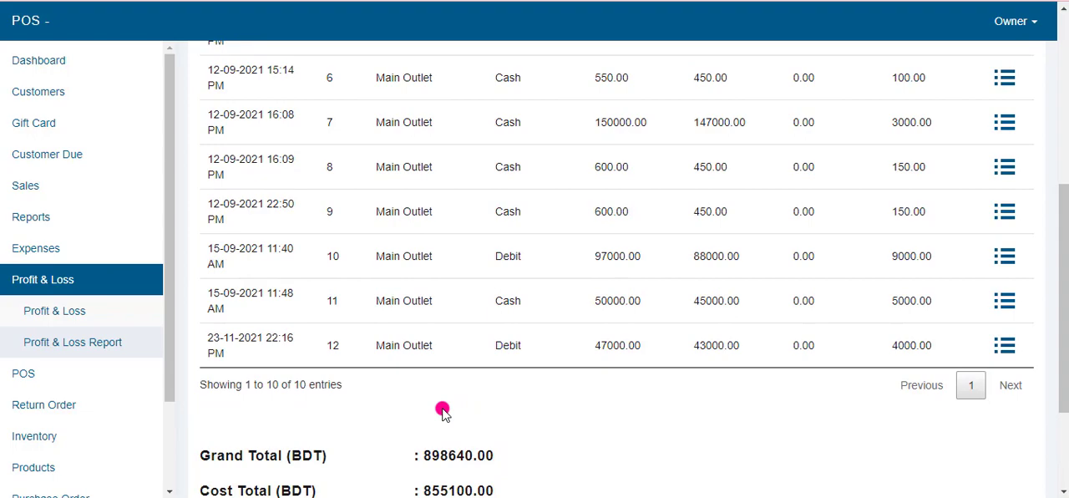
pyautogui.scroll(-1, 443, 409)
# Step: Open the Create Return Order form and select Hi Tech Computer as the customer and Main Outlet as the outlet
pyautogui.scroll(-2, 95, 406)
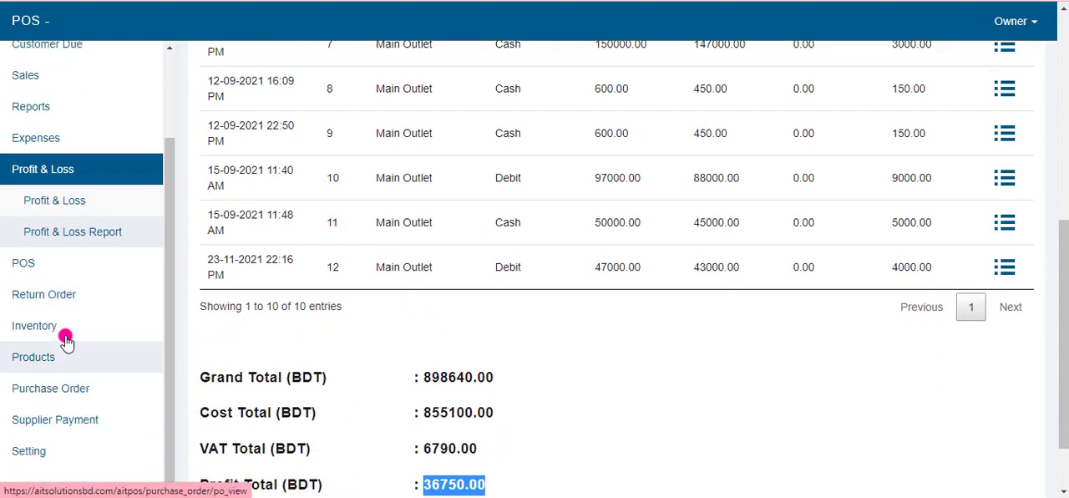
pyautogui.click(50, 296)
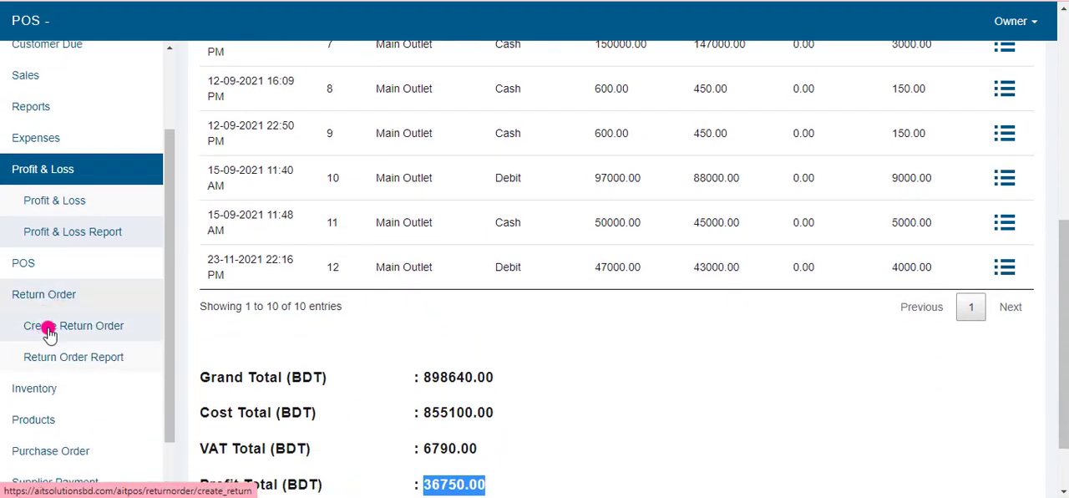
pyautogui.click(75, 329)
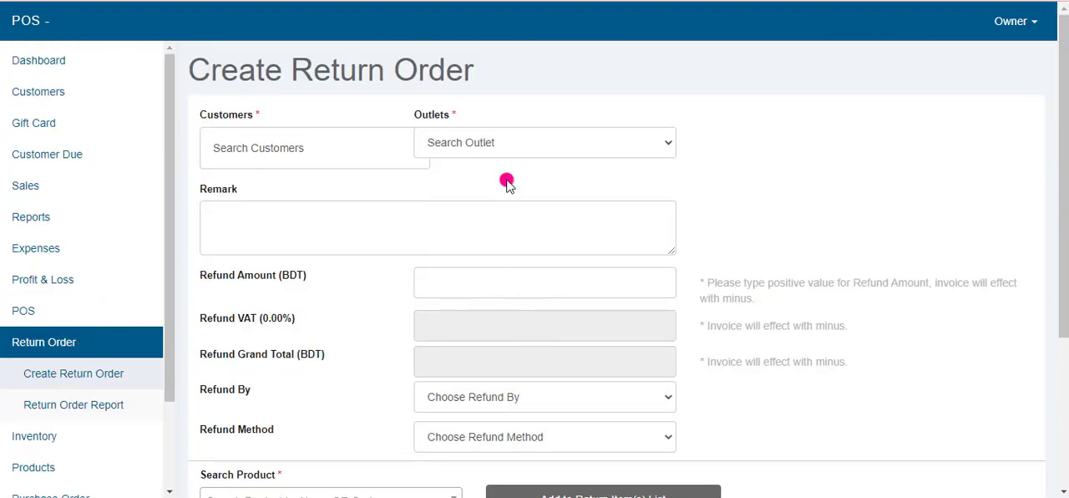
pyautogui.click(272, 148)
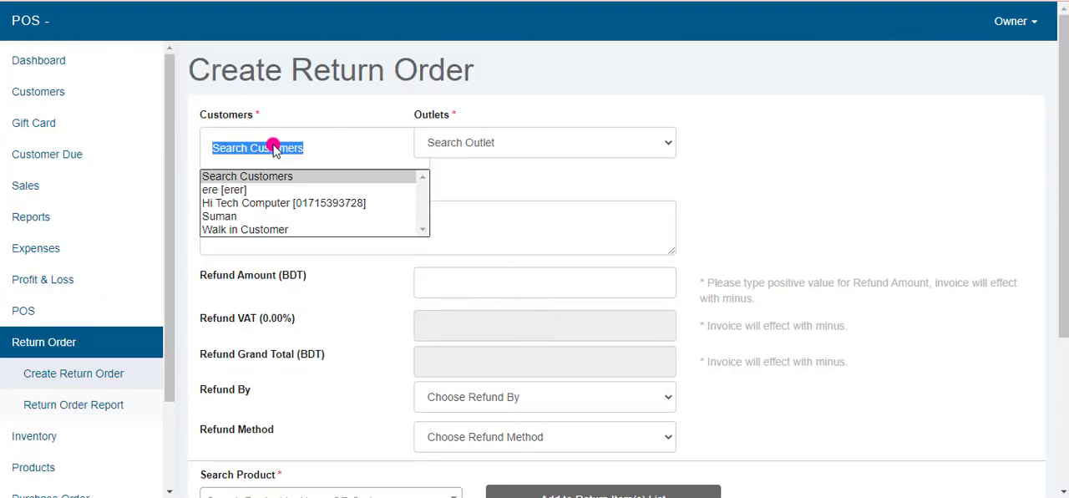
pyautogui.click(269, 203)
pyautogui.click(525, 147)
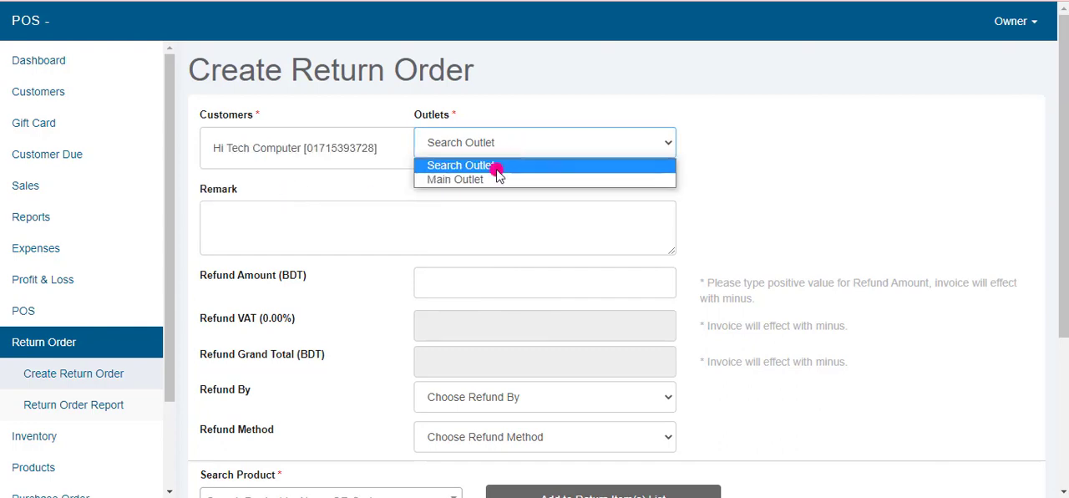
pyautogui.click(495, 179)
# Step: Generate the Return Order Report for All Outlets and all refund methods from 01-11-2020 to 30-11-2021
pyautogui.click(73, 405)
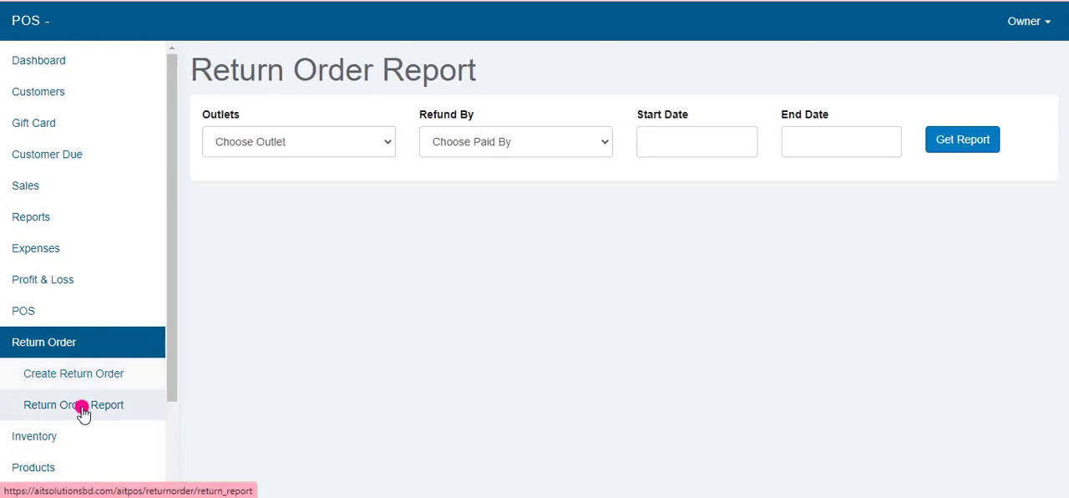
pyautogui.click(302, 142)
pyautogui.click(300, 180)
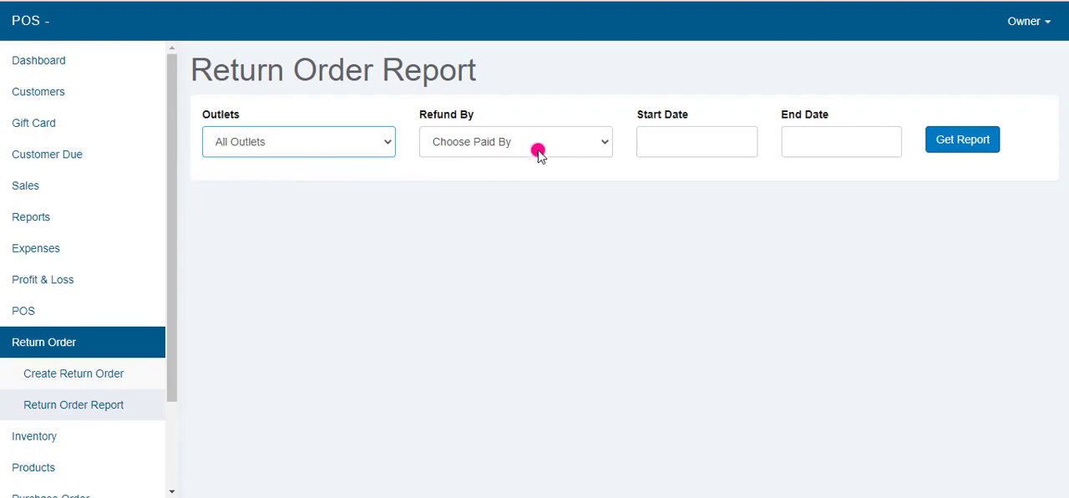
pyautogui.click(535, 144)
pyautogui.click(506, 182)
pyautogui.click(733, 141)
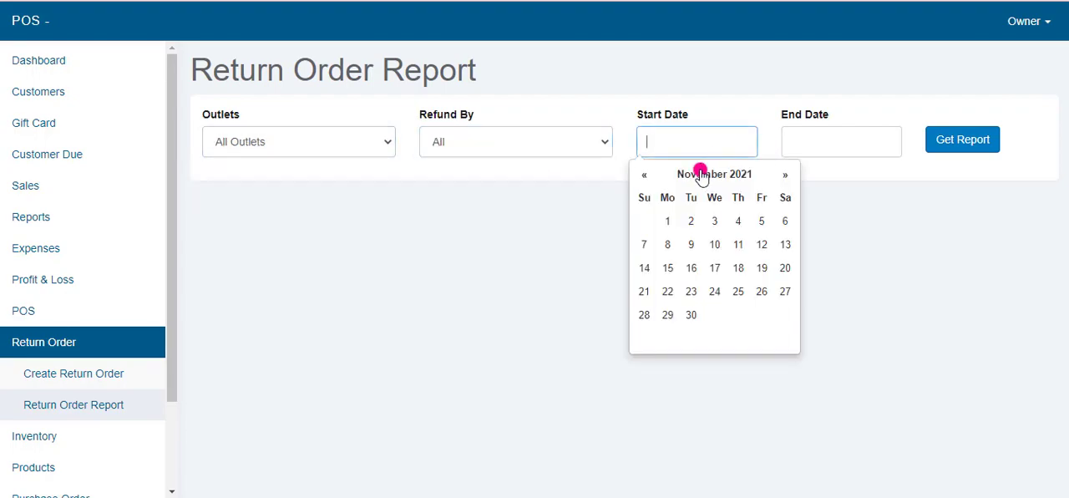
pyautogui.click(667, 219)
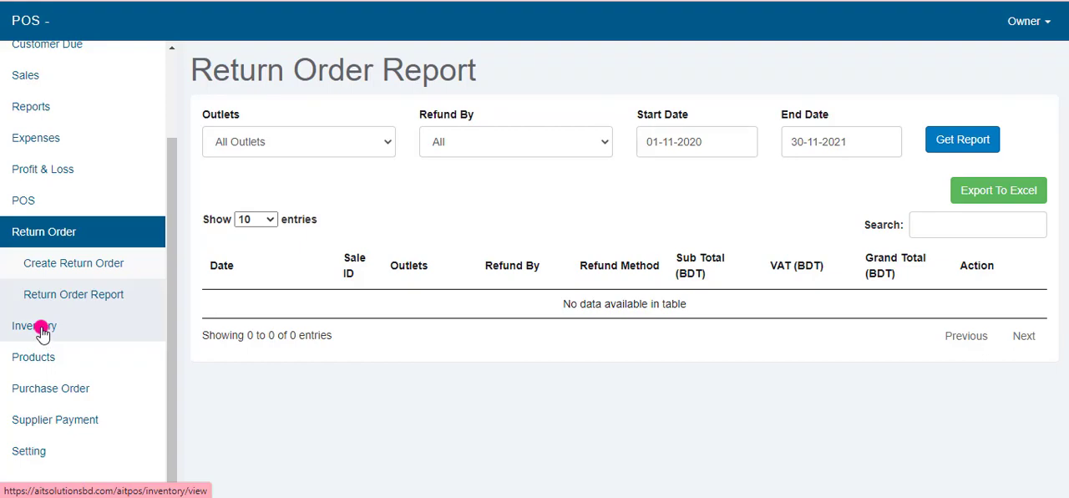
# Step: Review the inventory quantities and the Wireless LAN-ALFA's stock by outlet with its update form, then return to the inventory list
pyautogui.click(42, 333)
pyautogui.scroll(-2, 401, 351)
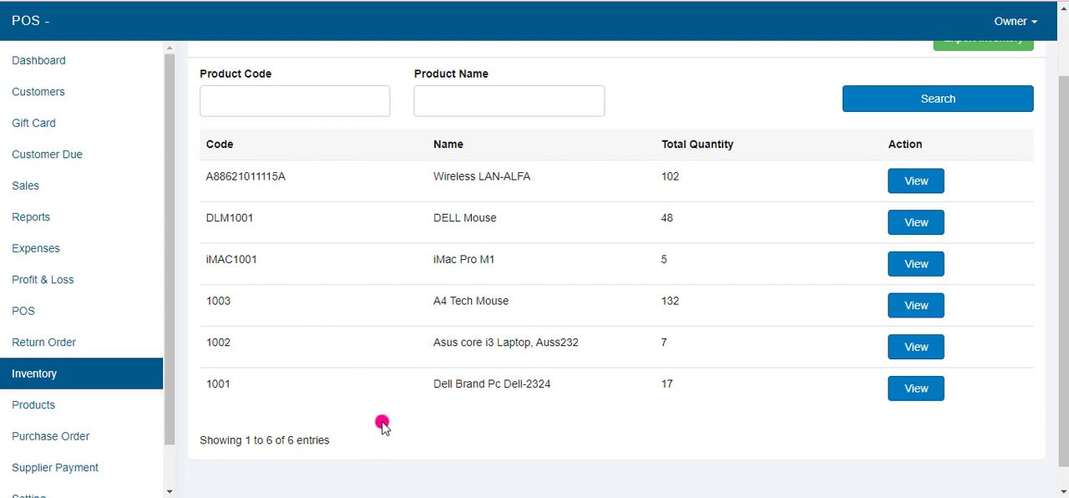
pyautogui.scroll(2, 371, 404)
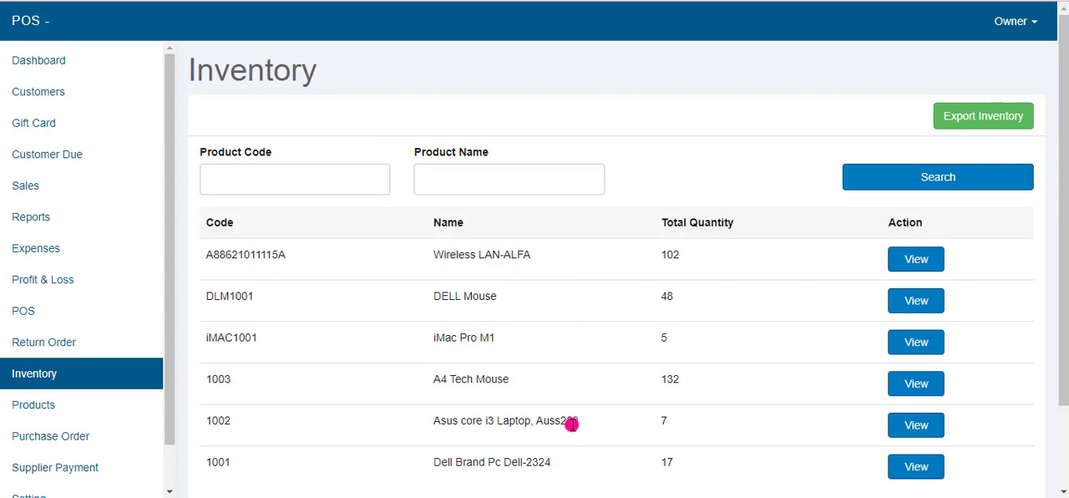
pyautogui.click(923, 265)
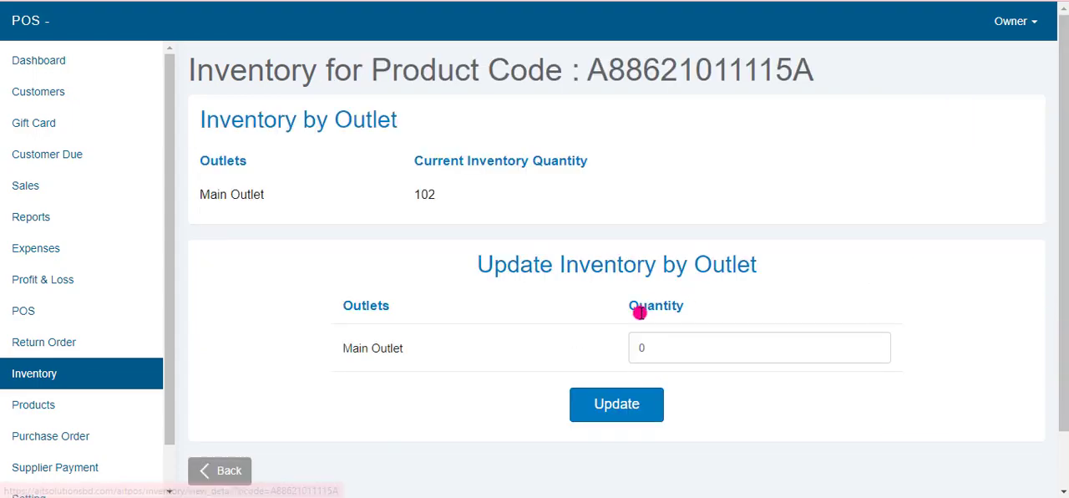
pyautogui.scroll(-1, 652, 311)
pyautogui.doubleClick(668, 289)
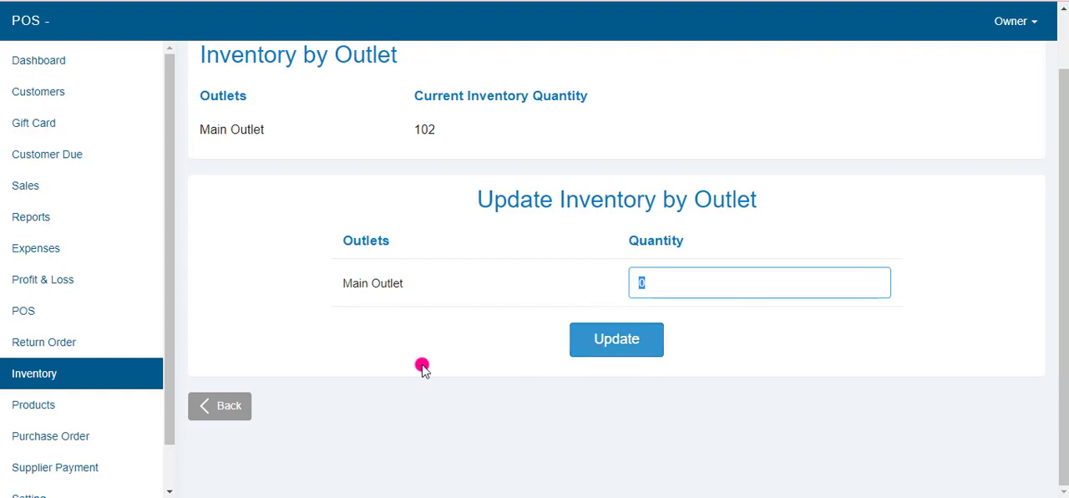
pyautogui.click(227, 418)
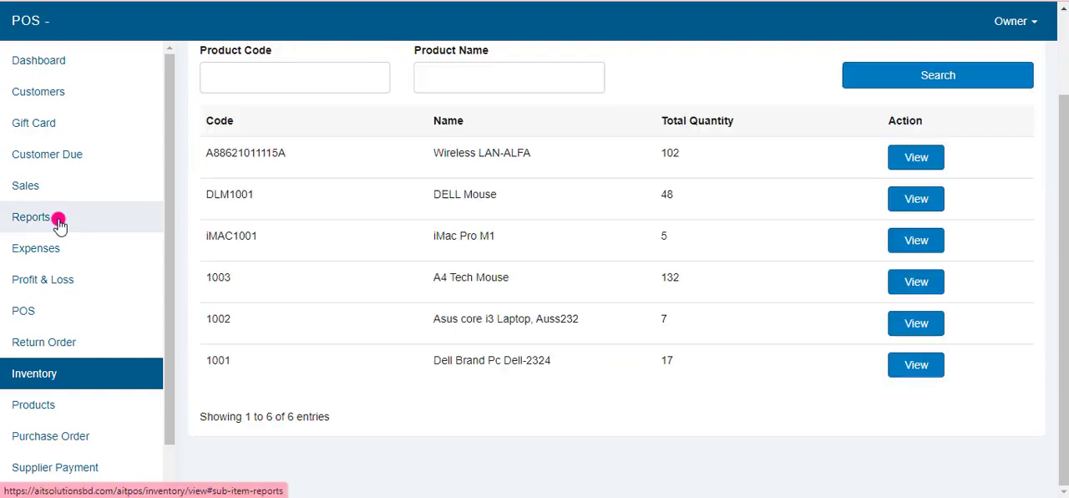
# Step: Open the Add Gift Card form and generate a gift card number
pyautogui.click(34, 125)
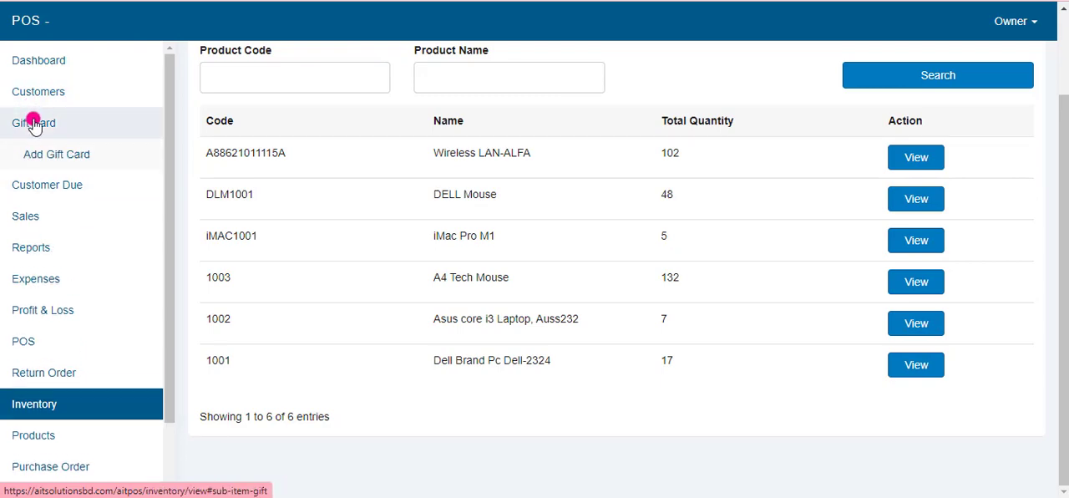
pyautogui.click(41, 158)
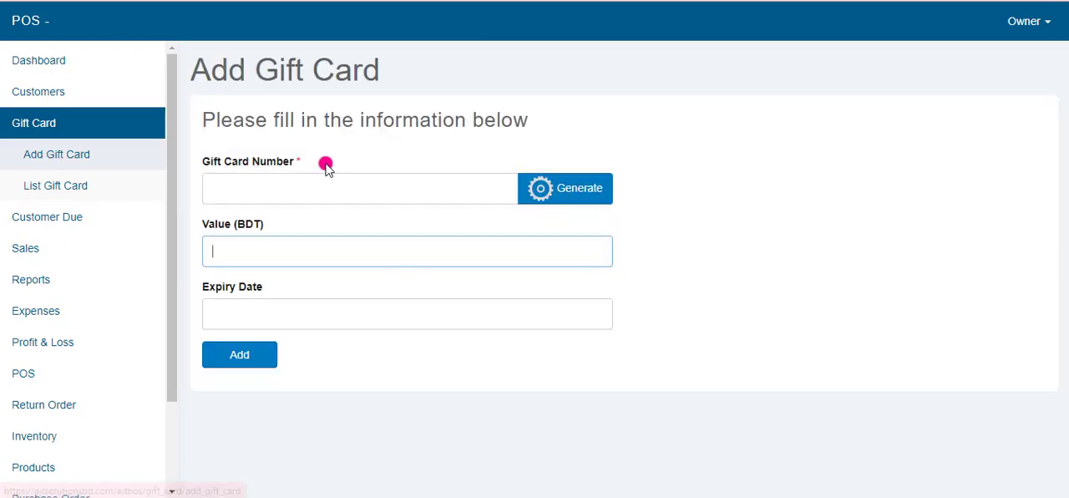
pyautogui.click(302, 188)
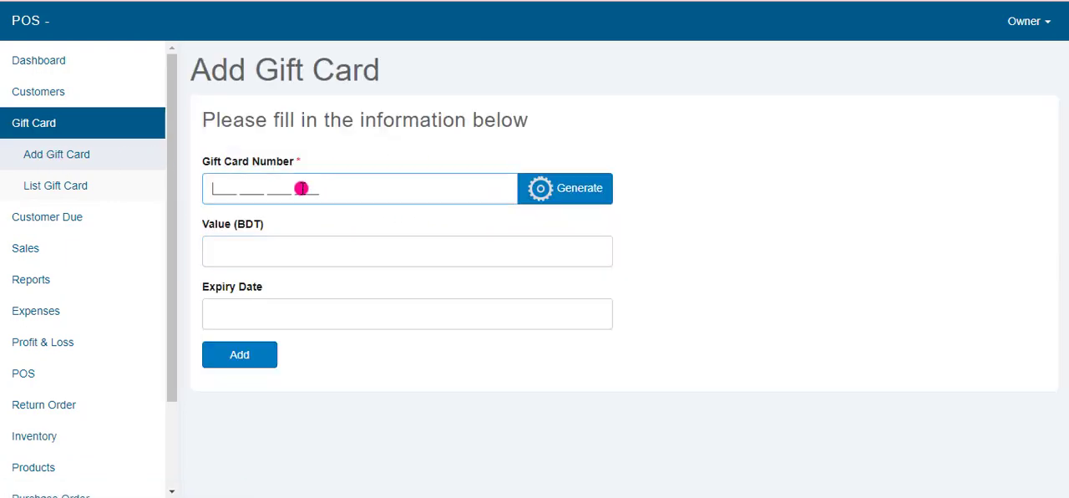
pyautogui.click(543, 187)
pyautogui.moveTo(384, 190); pyautogui.dragTo(1, 184)
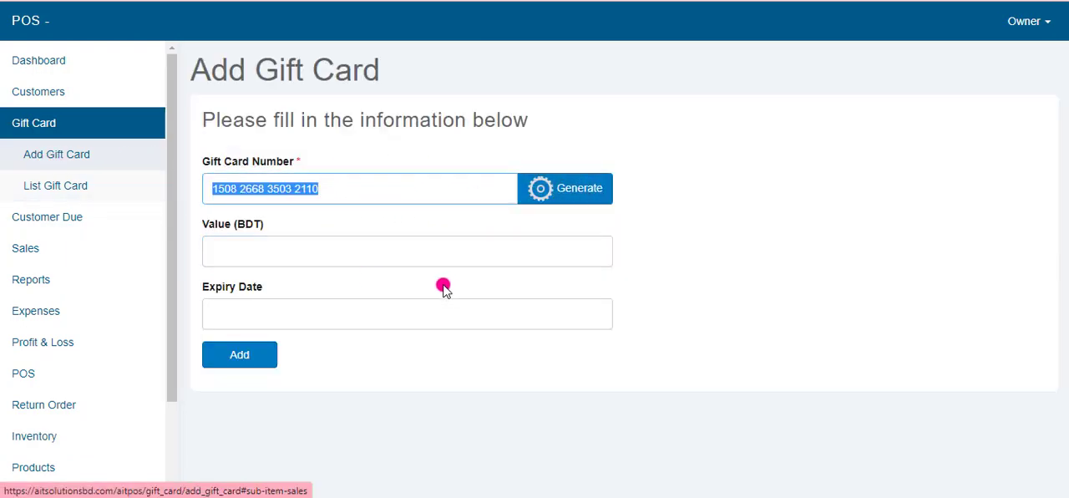
# Step: Set the gift card's value to 200 BDT and its expiry date to 30-11-2021, and add the card
pyautogui.click(313, 242)
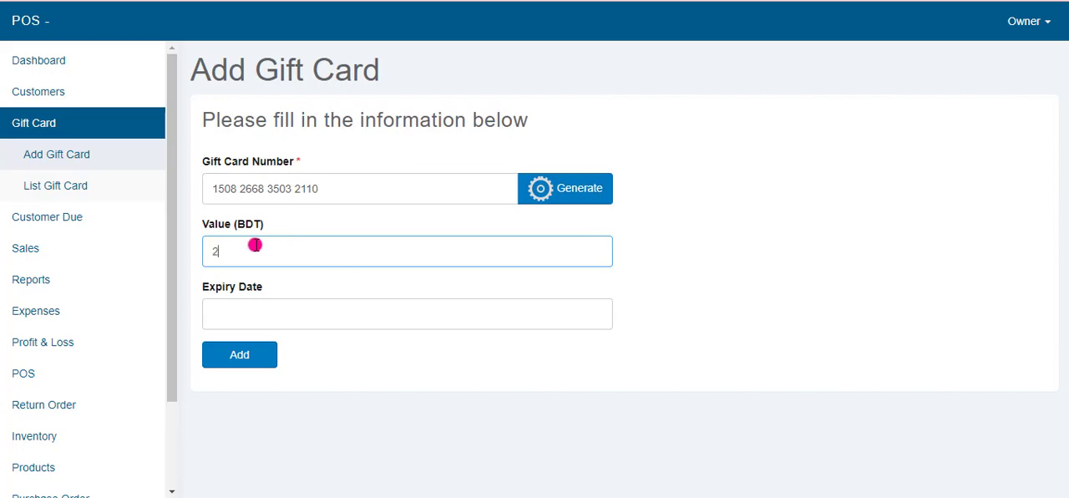
pyautogui.click(240, 314)
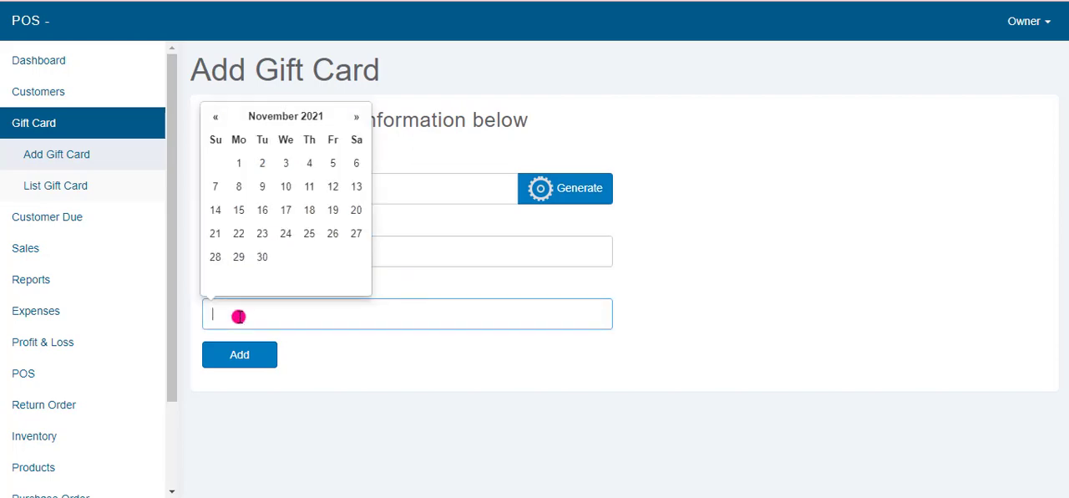
pyautogui.click(259, 256)
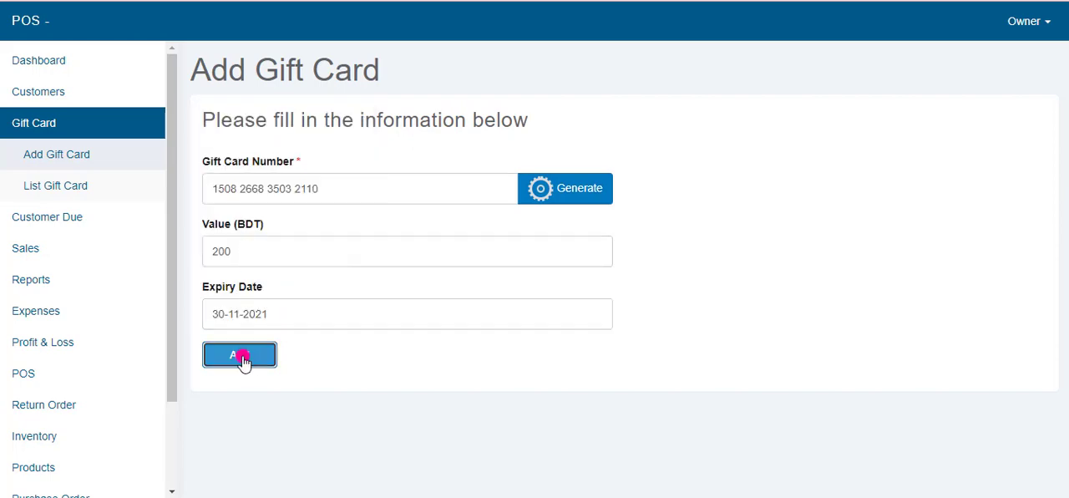
pyautogui.click(248, 359)
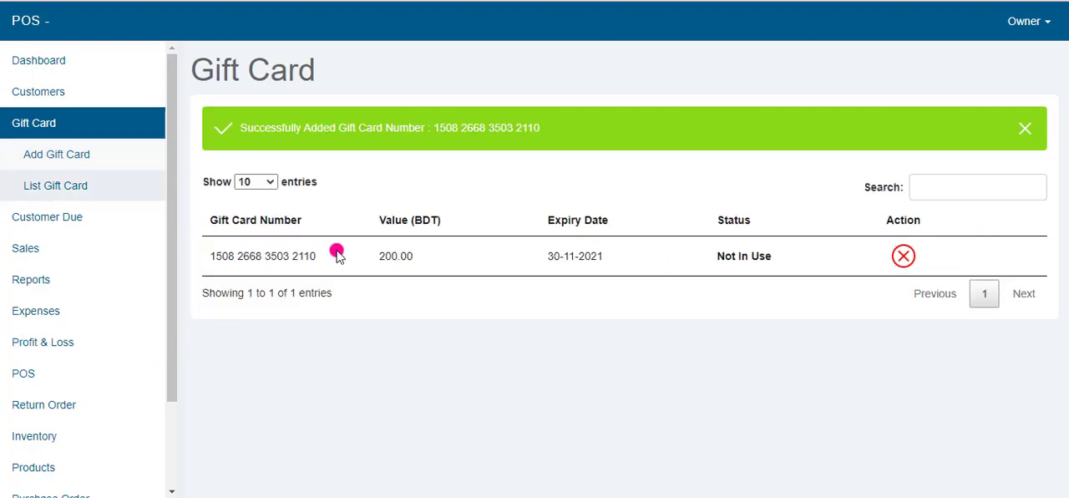
# Step: Copy the new gift card's number from the gift card list
pyautogui.moveTo(317, 256); pyautogui.dragTo(210, 256)
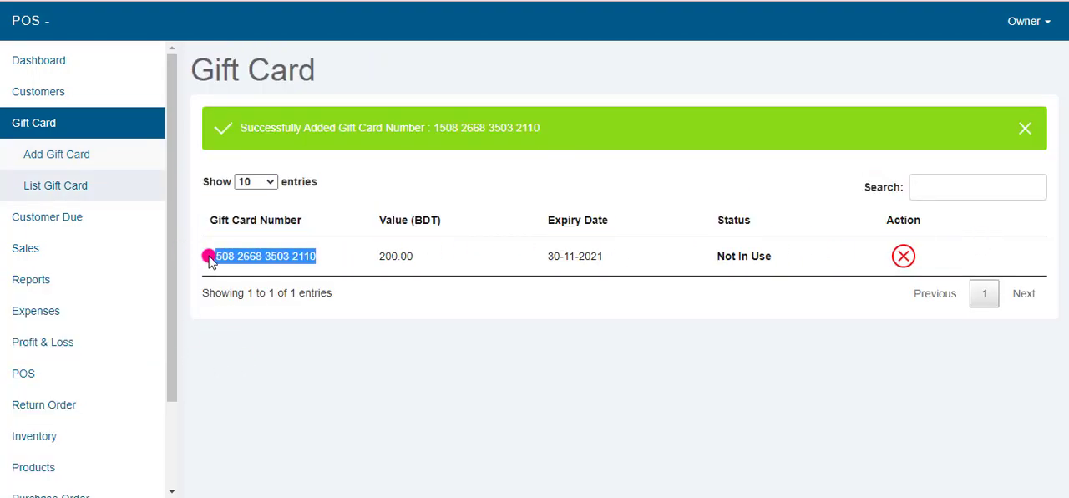
pyautogui.rightClick(243, 260)
pyautogui.click(249, 275)
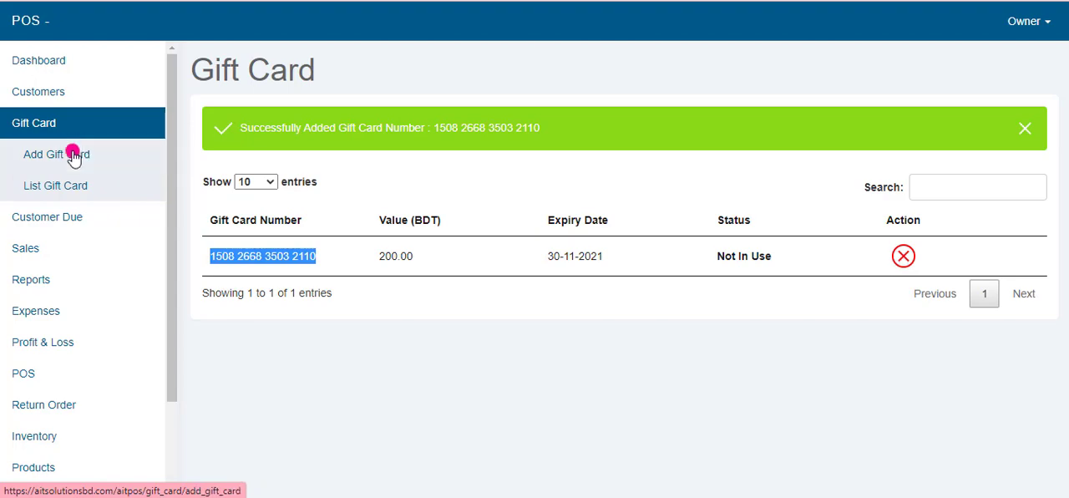
# Step: Return to the Dashboard and look over its shortcut tiles and the Monthly Sales by Outlets chart
pyautogui.click(55, 67)
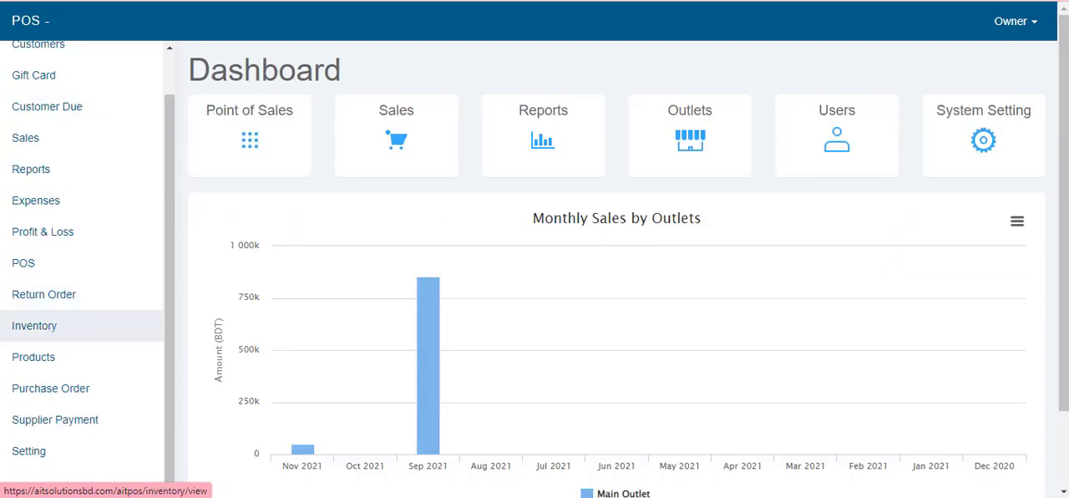
pyautogui.scroll(1, 49, 451)
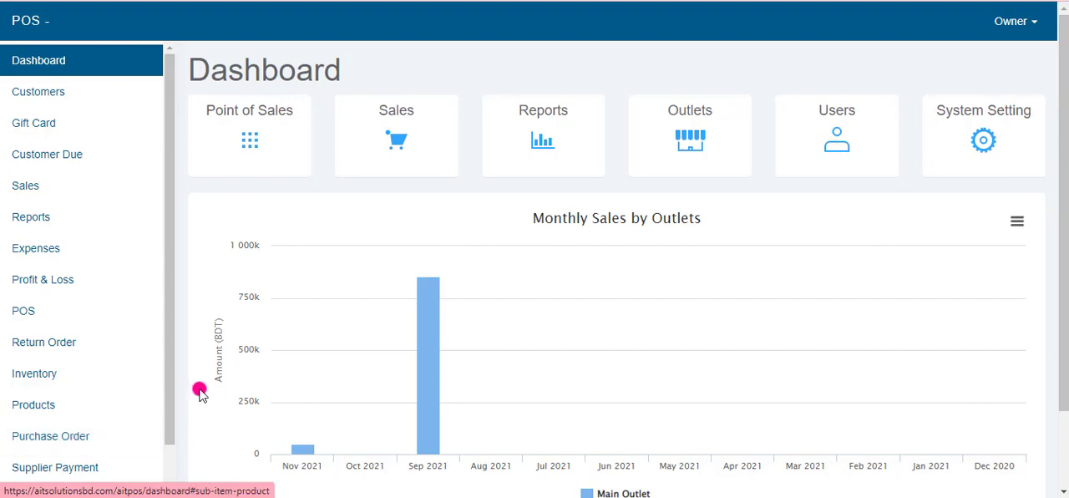
pyautogui.scroll(-1, 255, 358)
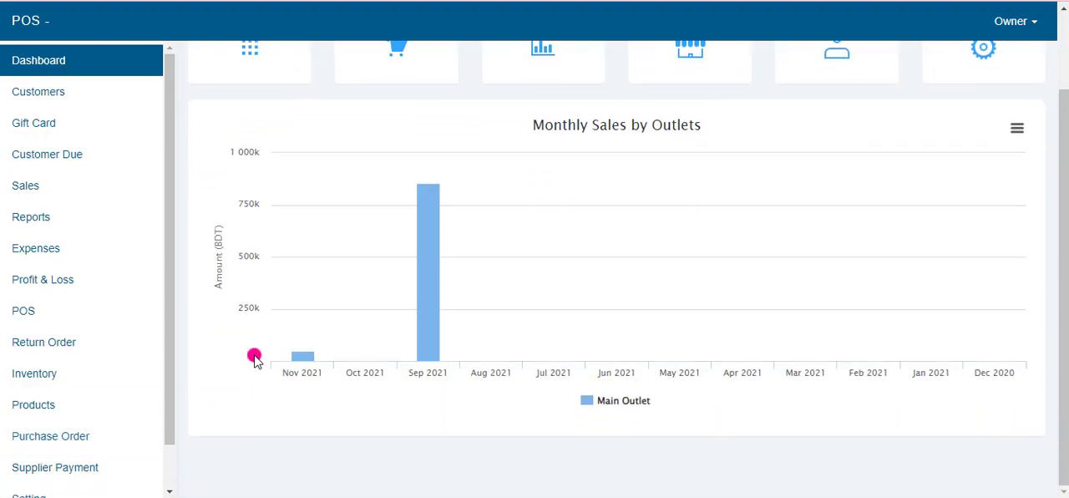
pyautogui.scroll(1, 255, 358)
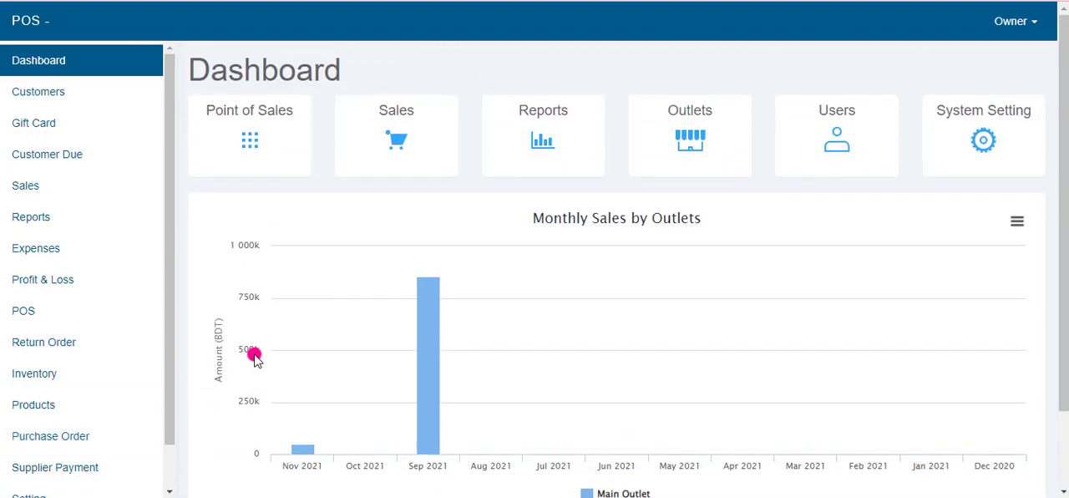